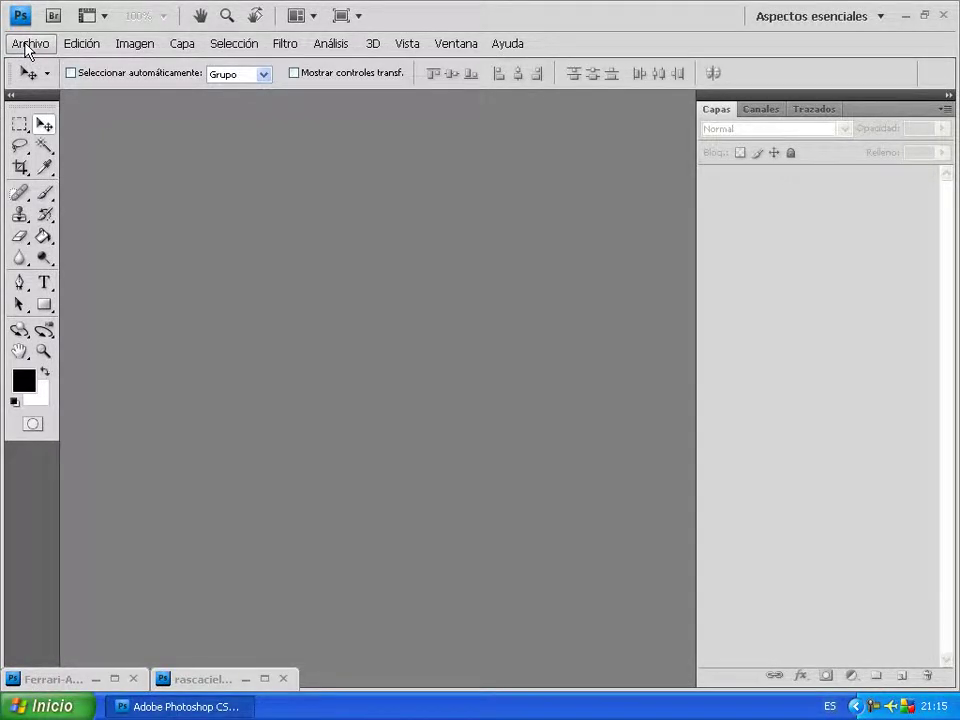
Create a default blank document, then close it to start over
left_click(28, 47)
left_click(34, 63)
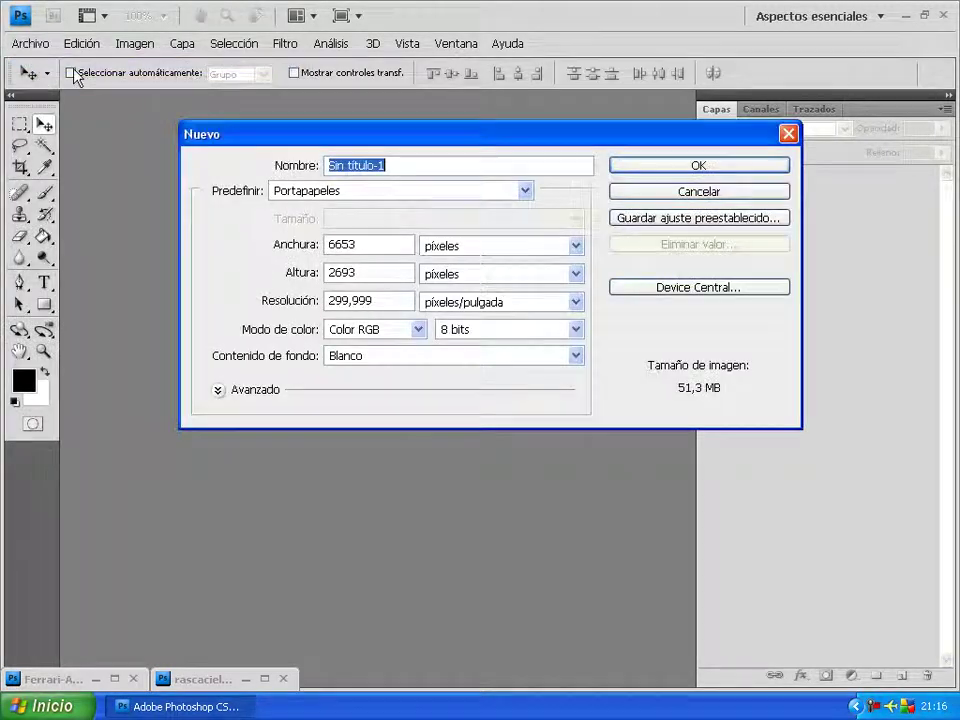
left_click(648, 168)
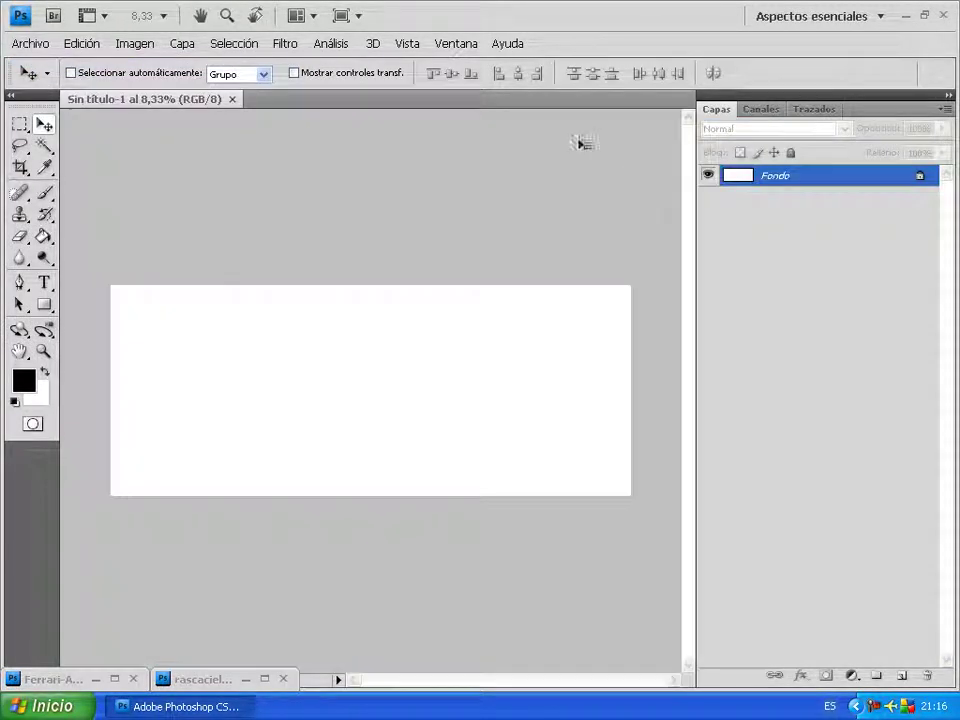
left_click(232, 100)
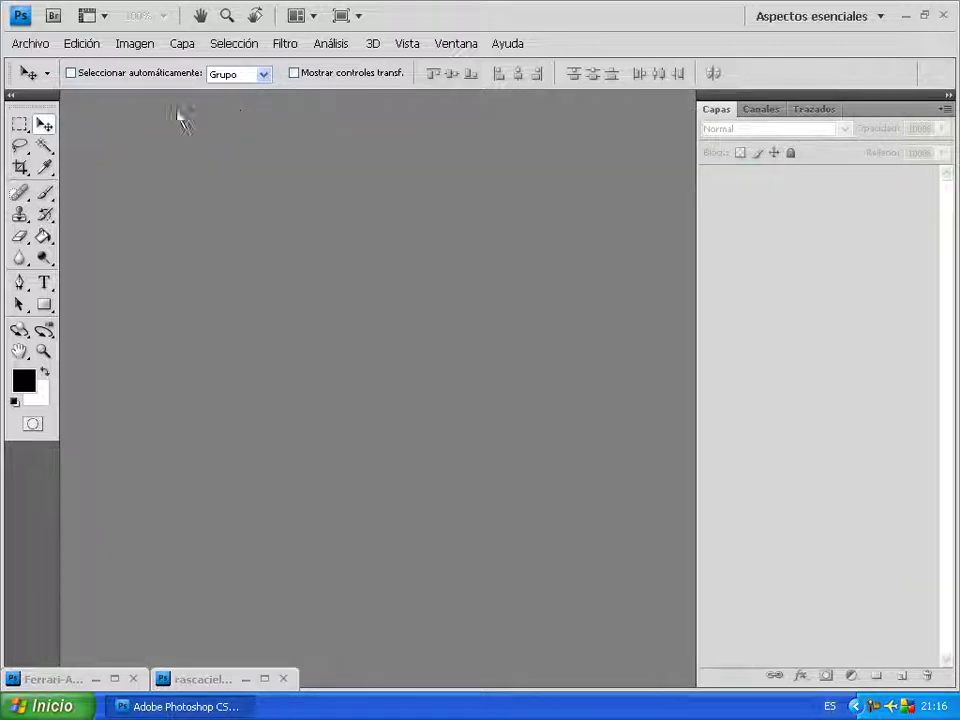
Create a new document 70 cm wide by 50 cm tall
left_click(40, 48)
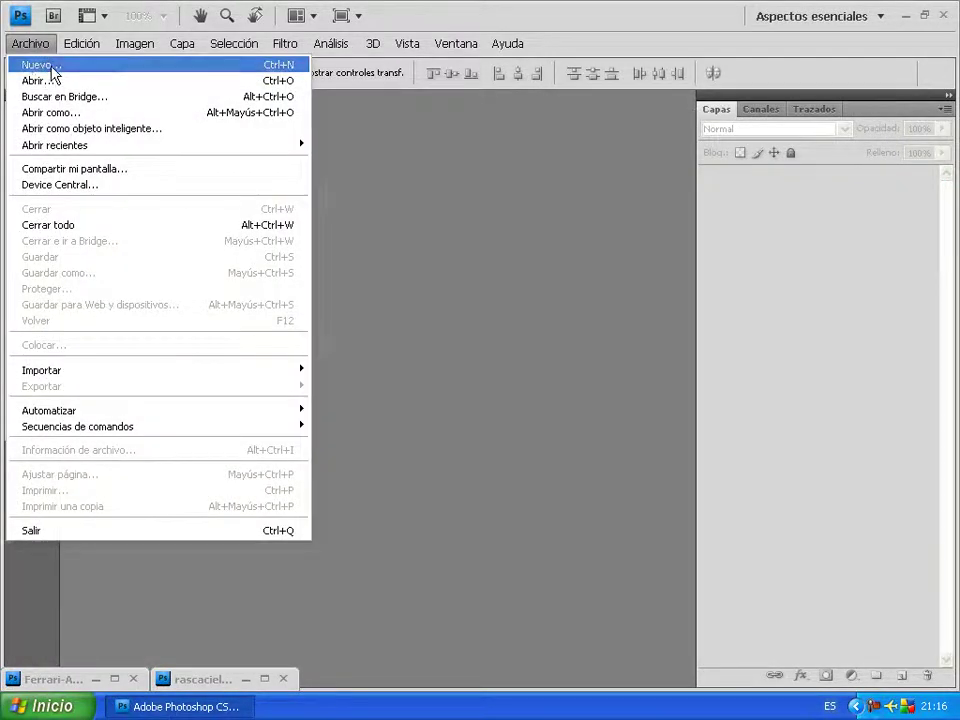
left_click(50, 66)
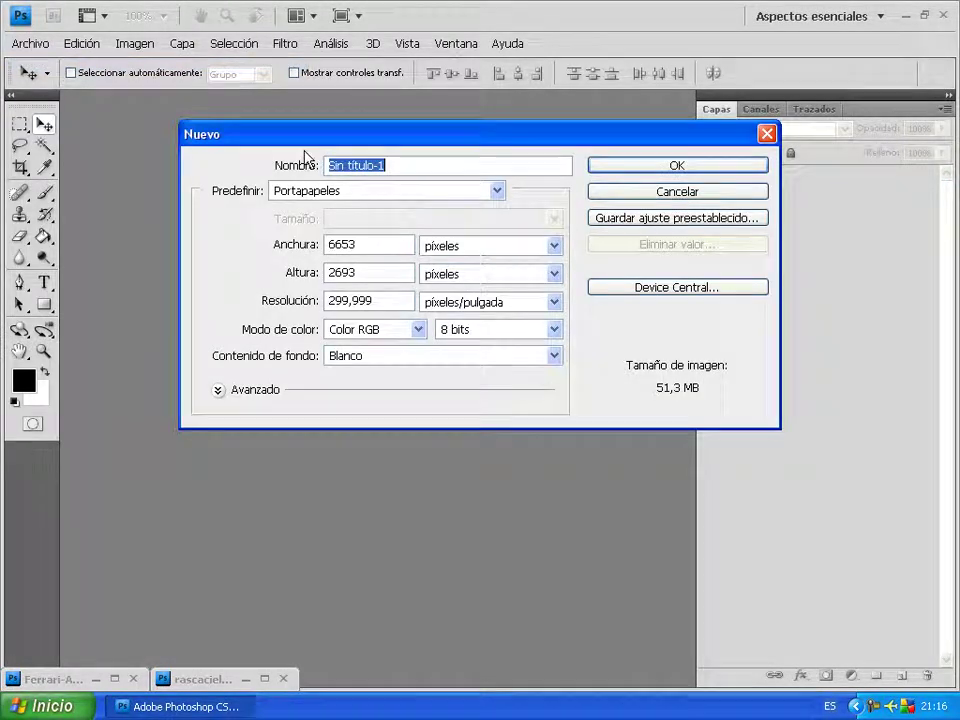
left_click(553, 246)
left_click(485, 296)
left_click_drag(385, 245, 319, 244)
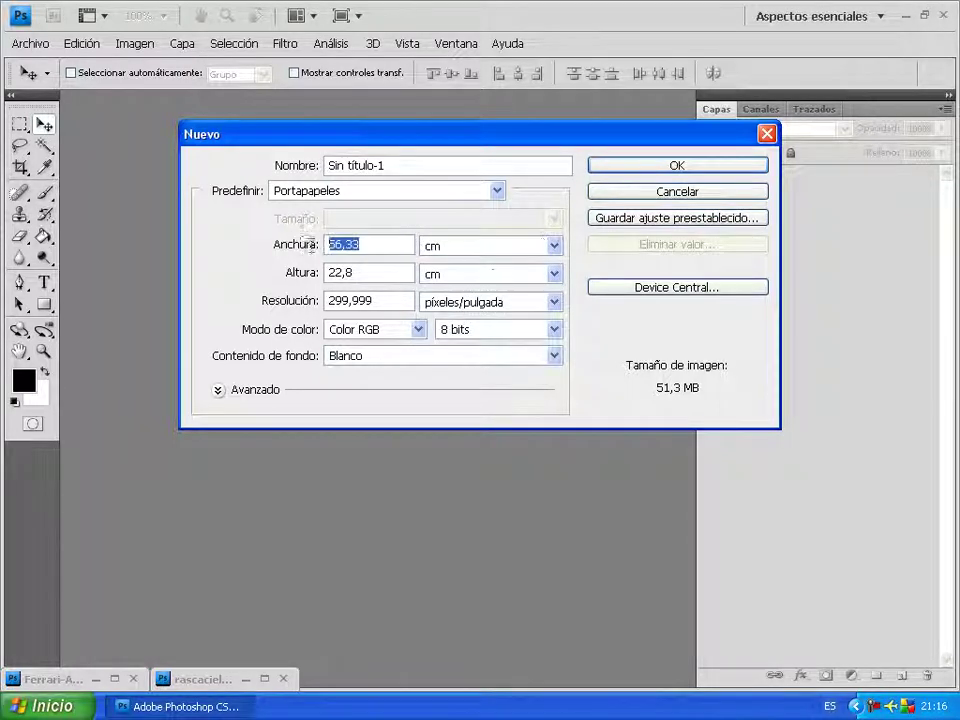
mouse_move(297, 245)
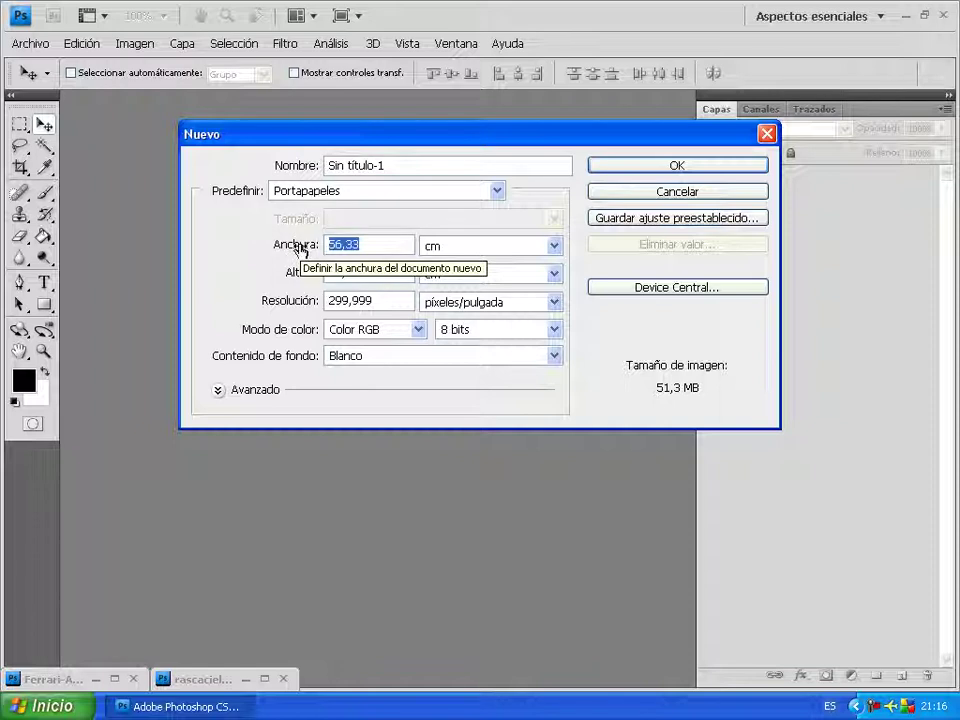
type("70")
left_click(310, 274)
type("50")
left_click(645, 168)
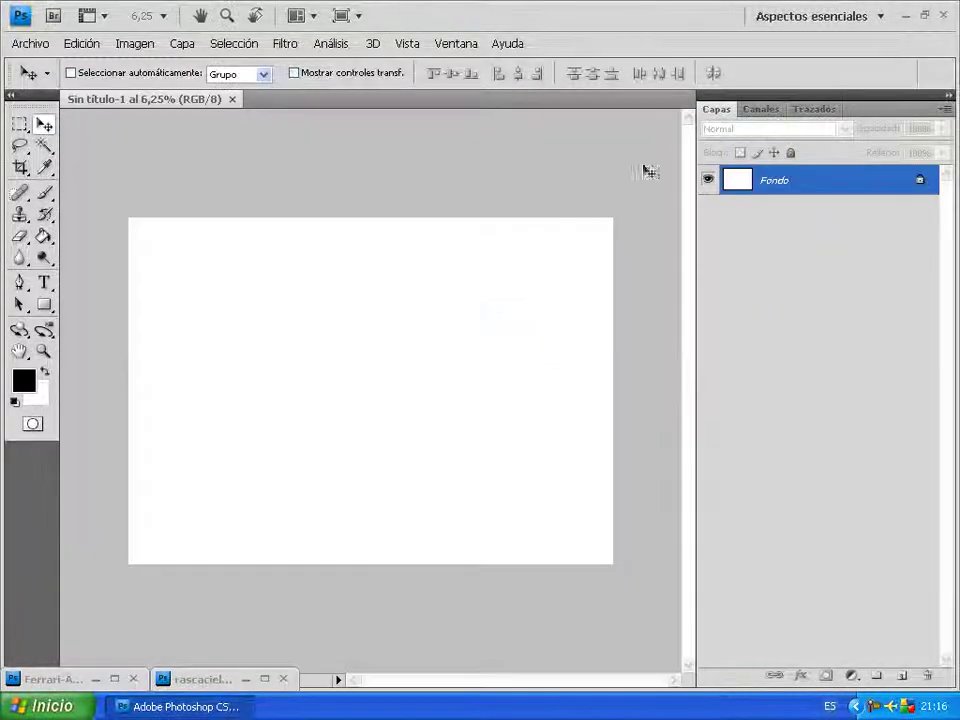
Fit the whole canvas on screen and ready the Paint Bucket
left_click(43, 351)
right_click(188, 340)
left_click(205, 349)
left_click(43, 123)
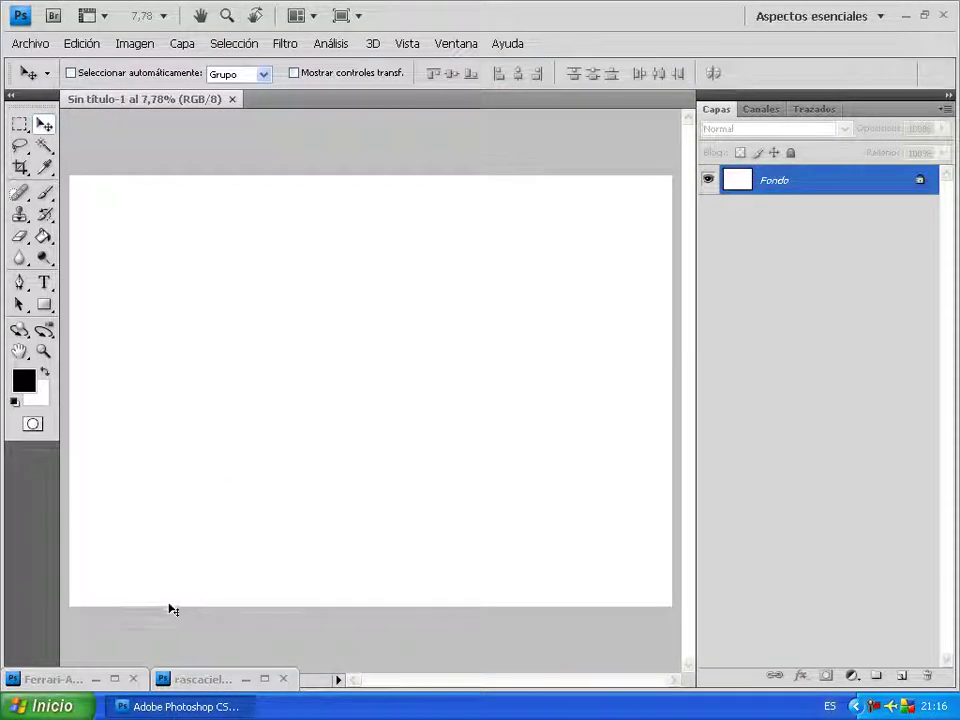
left_click(43, 236)
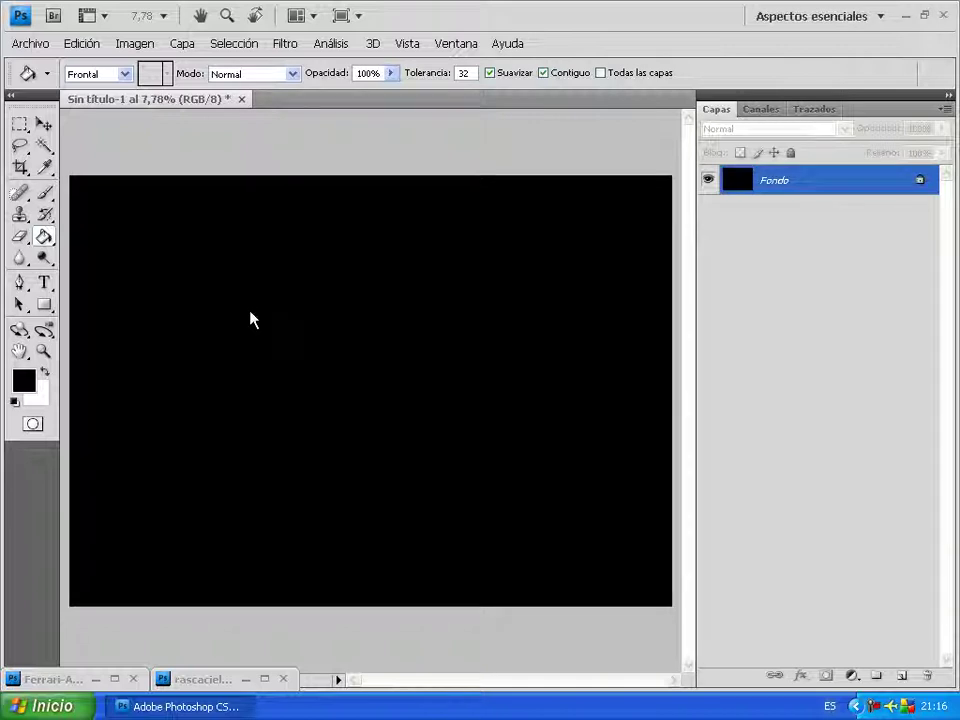
Drag the selected yellow Ferrari from its photo onto the black canvas as Capa 1
left_click(43, 123)
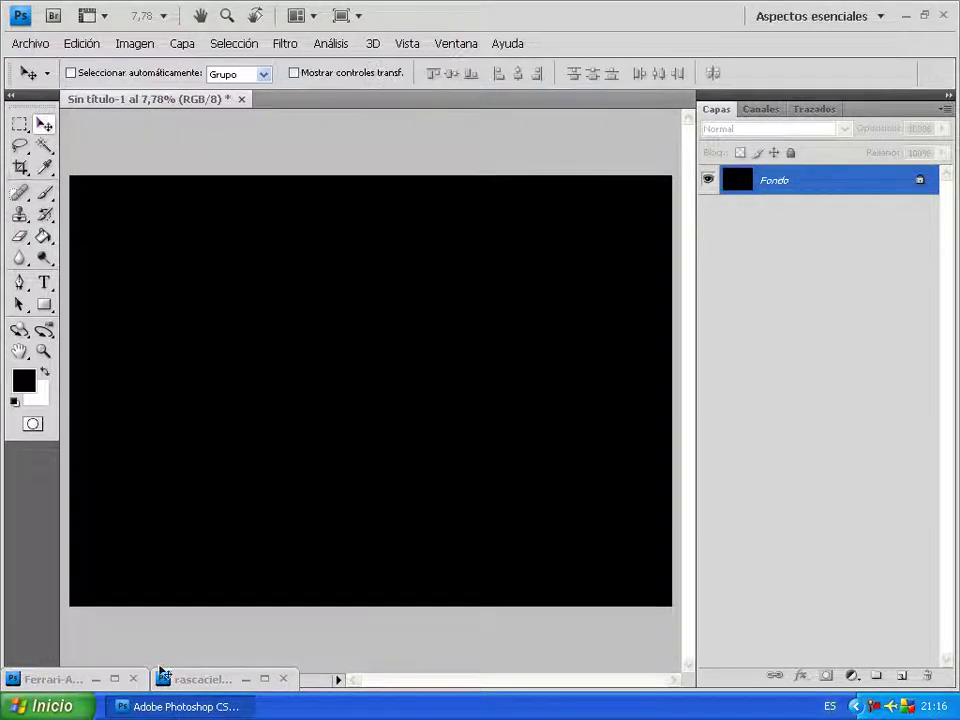
double_click(96, 679)
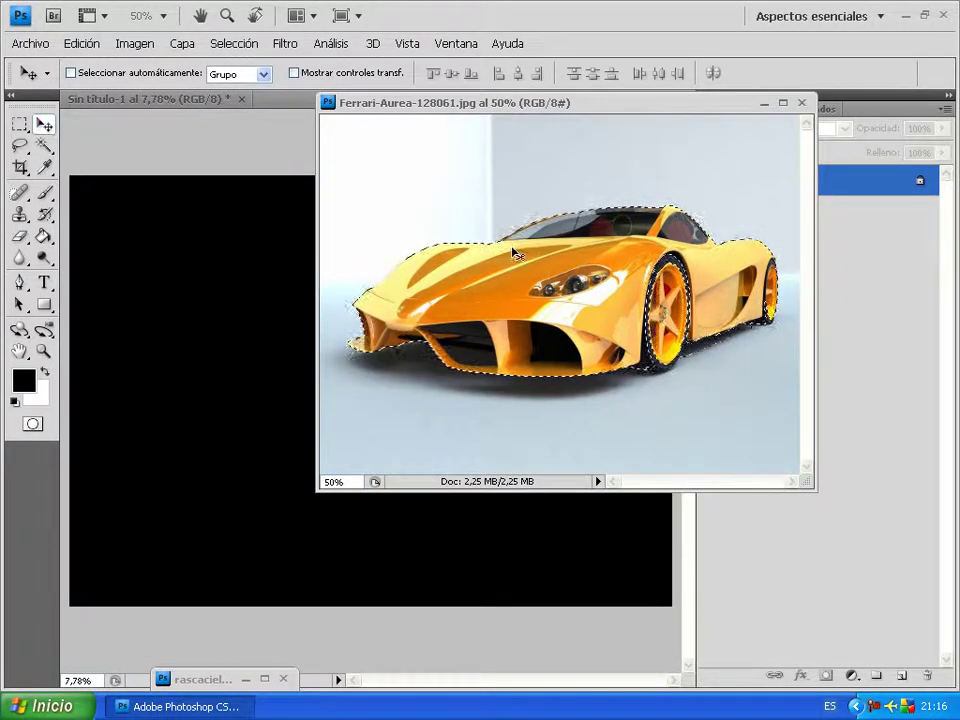
left_click_drag(512, 253, 242, 339)
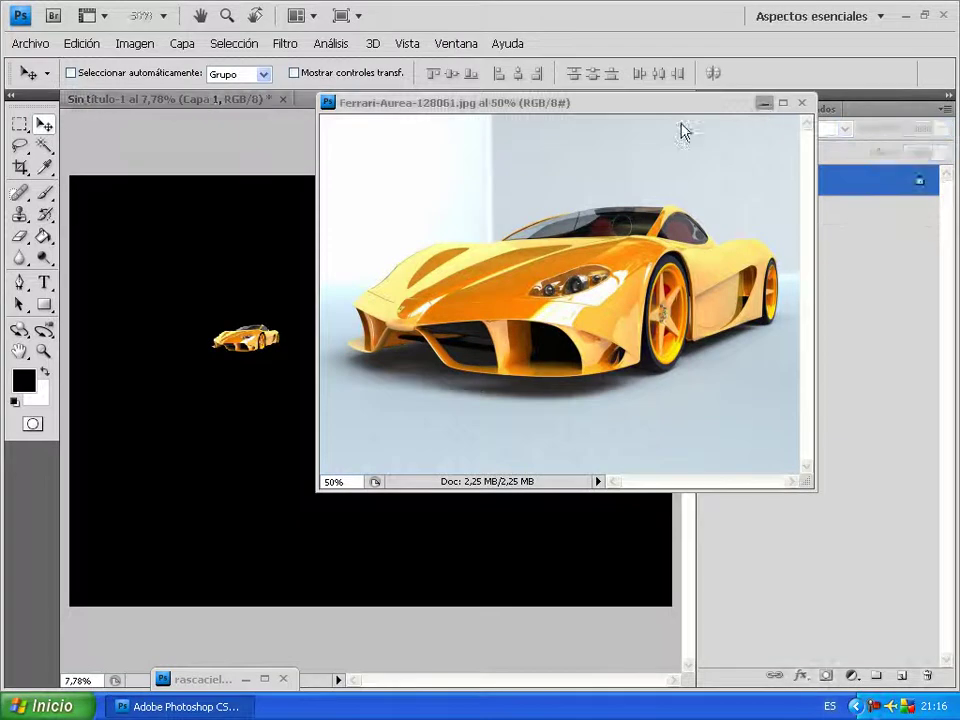
left_click(764, 102)
left_click(82, 43)
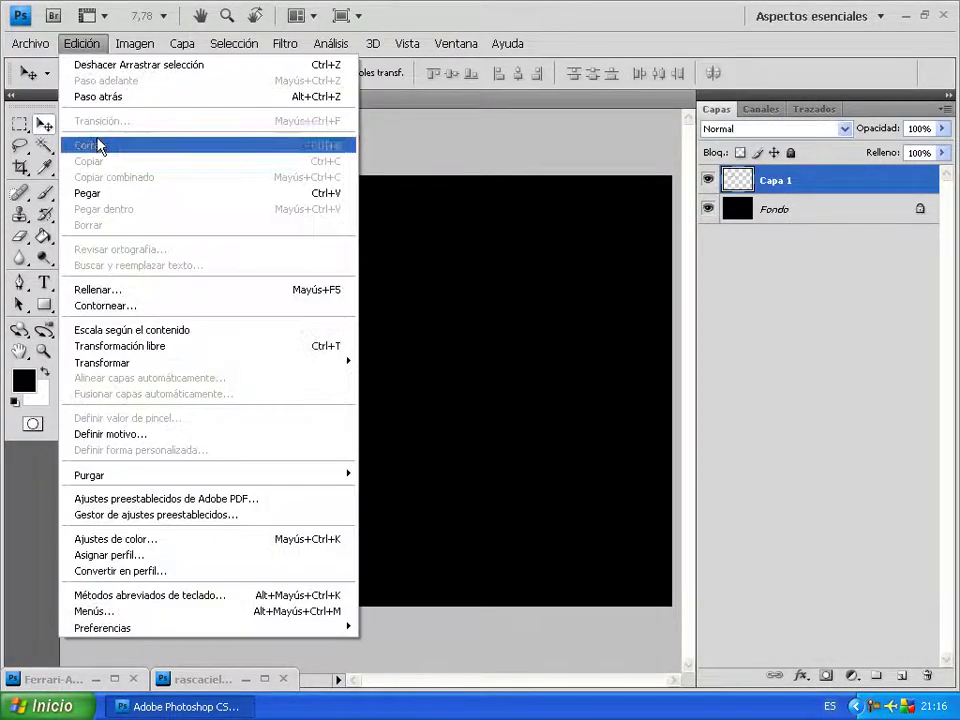
Free-transform the Ferrari to about four times its size and nudge it upward
left_click(152, 346)
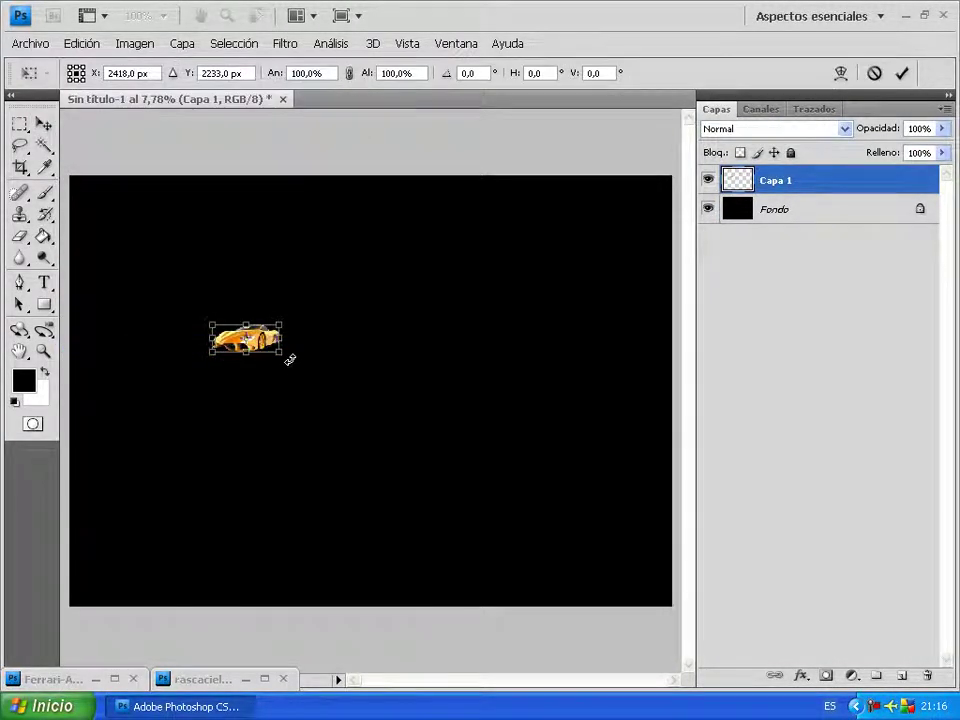
mouse_move(283, 354)
left_mouse_down()
mouse_move(489, 430)
mouse_move(493, 449)
left_mouse_up()
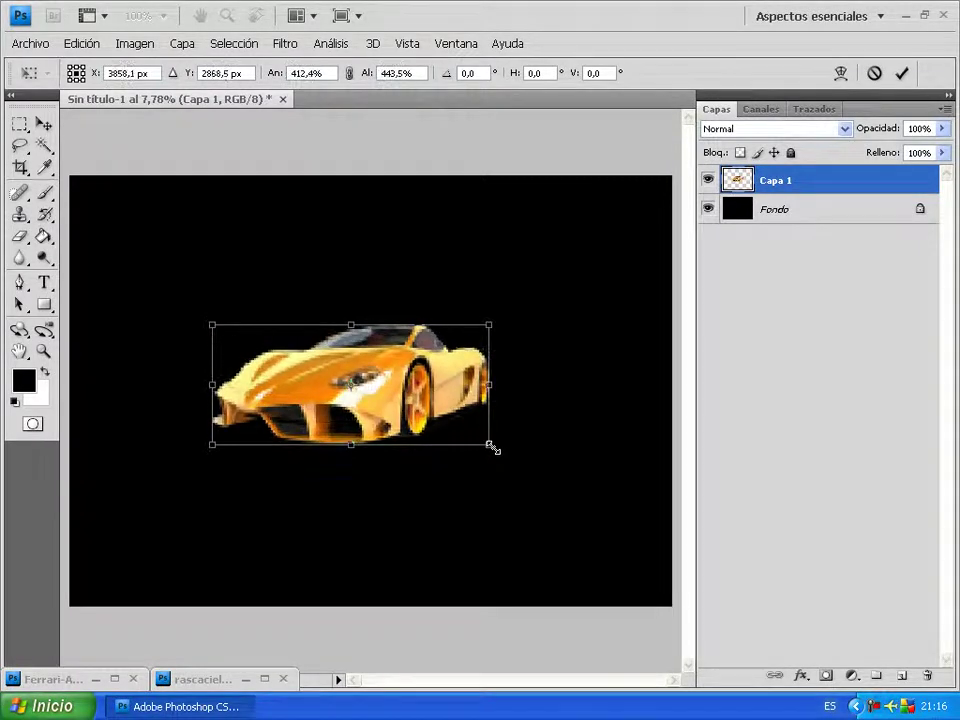
mouse_move(417, 380)
left_mouse_down()
mouse_move(415, 345)
mouse_move(424, 348)
left_mouse_up()
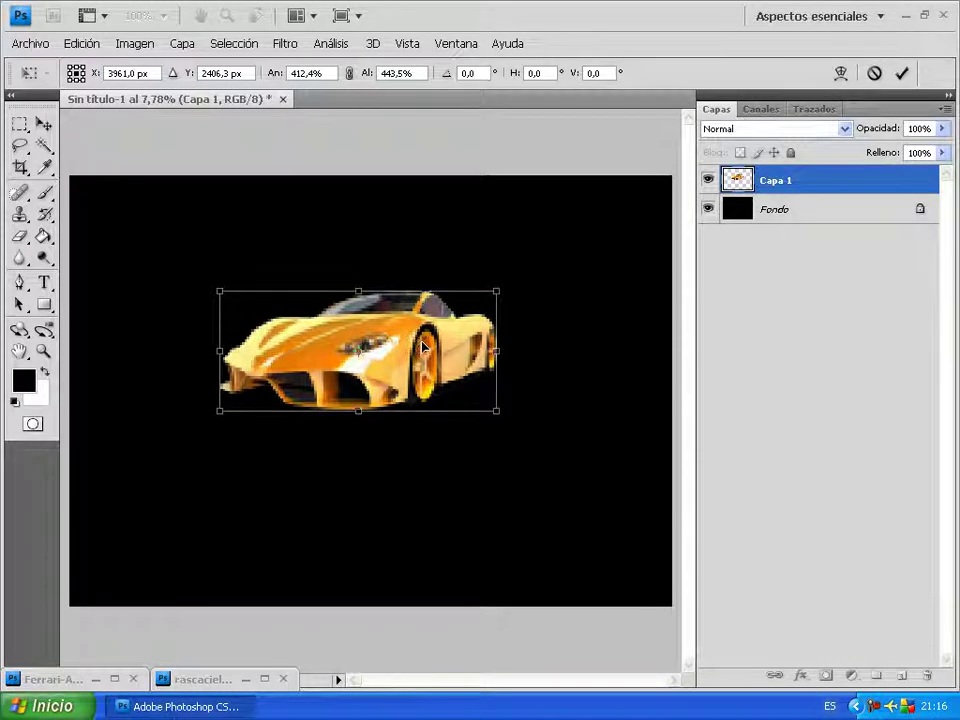
key("Return")
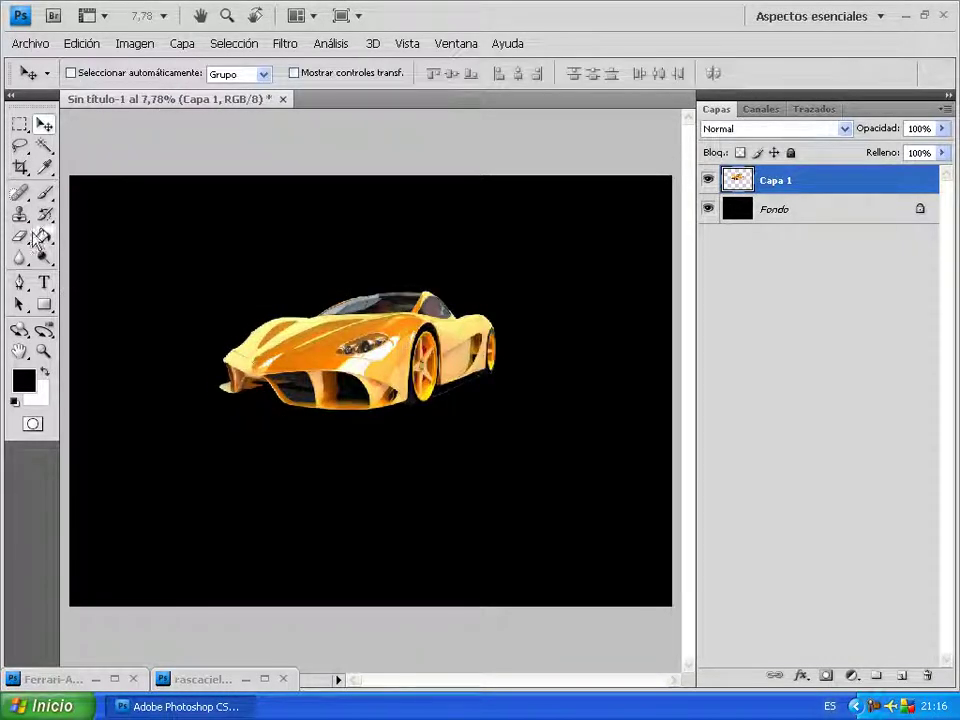
left_click(20, 236)
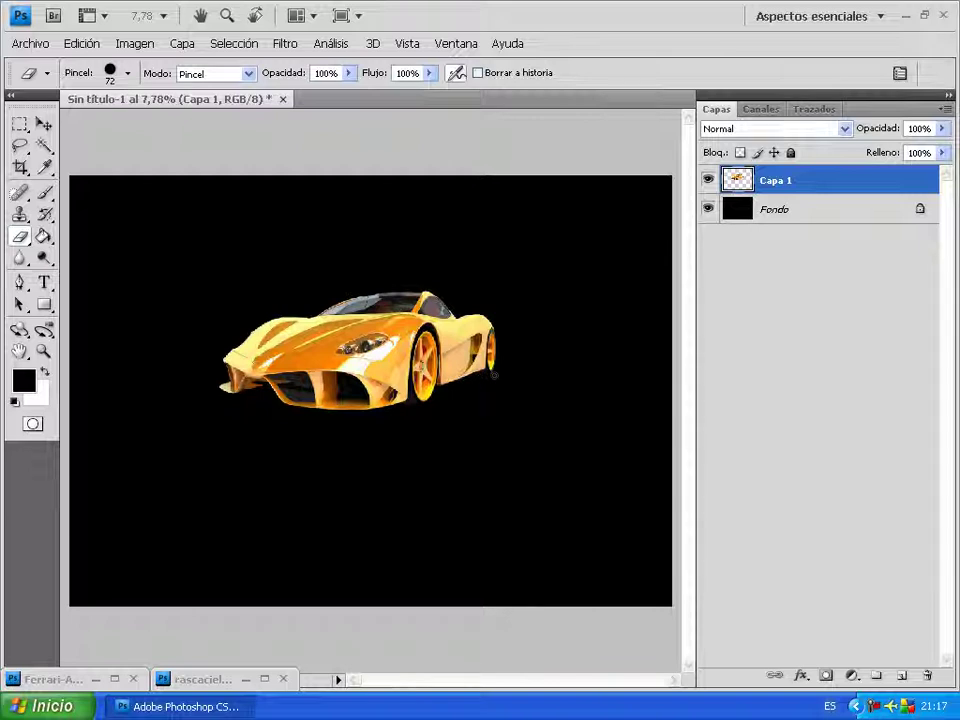
left_click(45, 127)
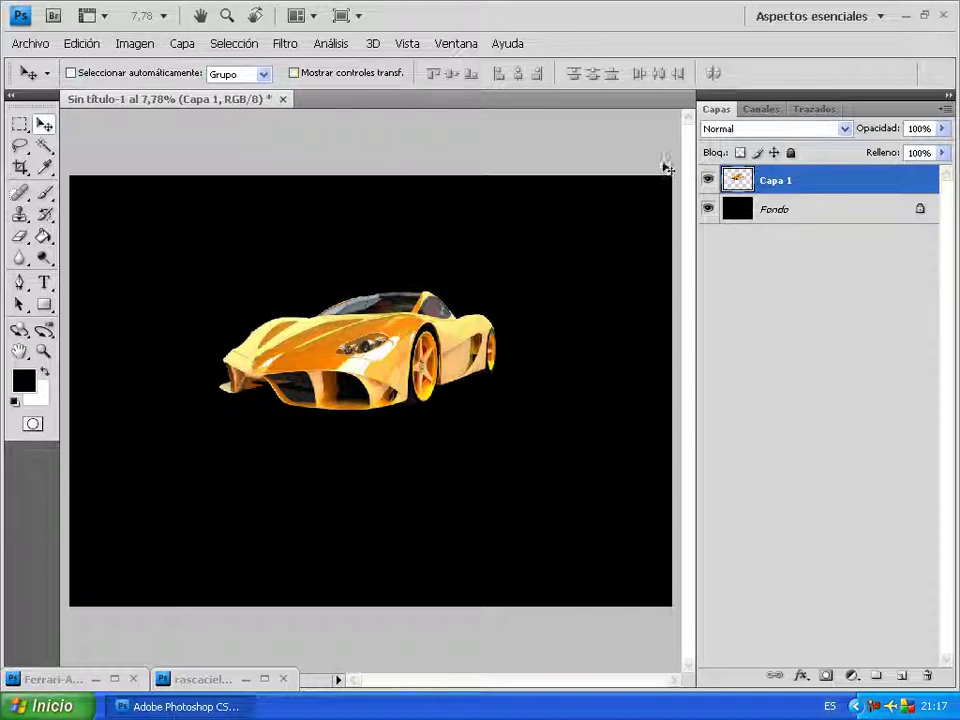
Load the car's outline, then copy and paste it onto a new layer, Capa 2
left_click(737, 180, "ctrl")
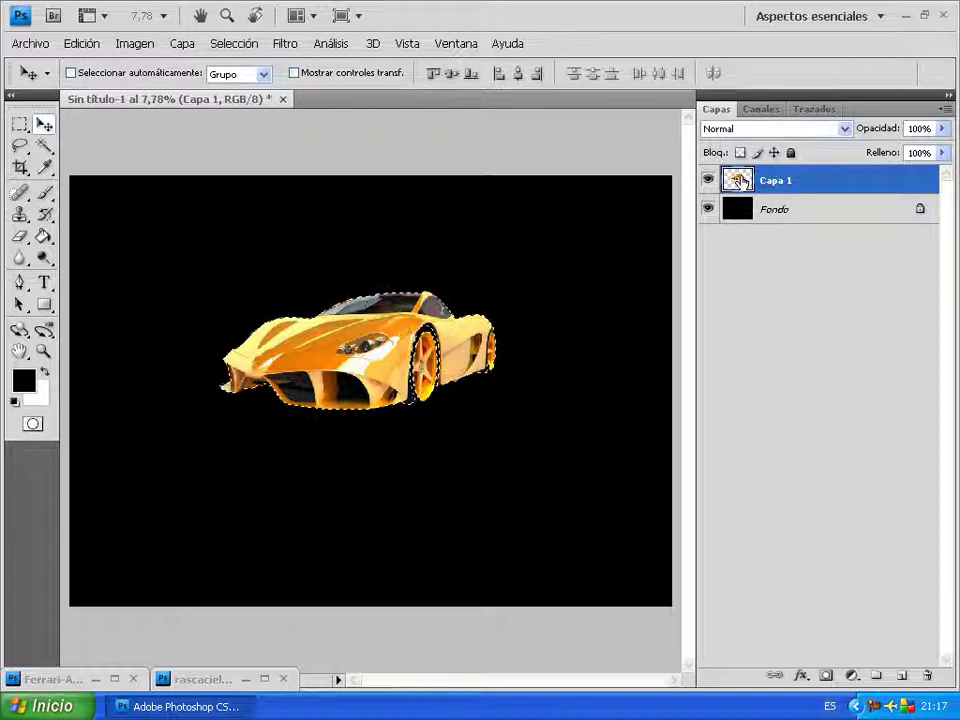
left_click(72, 46)
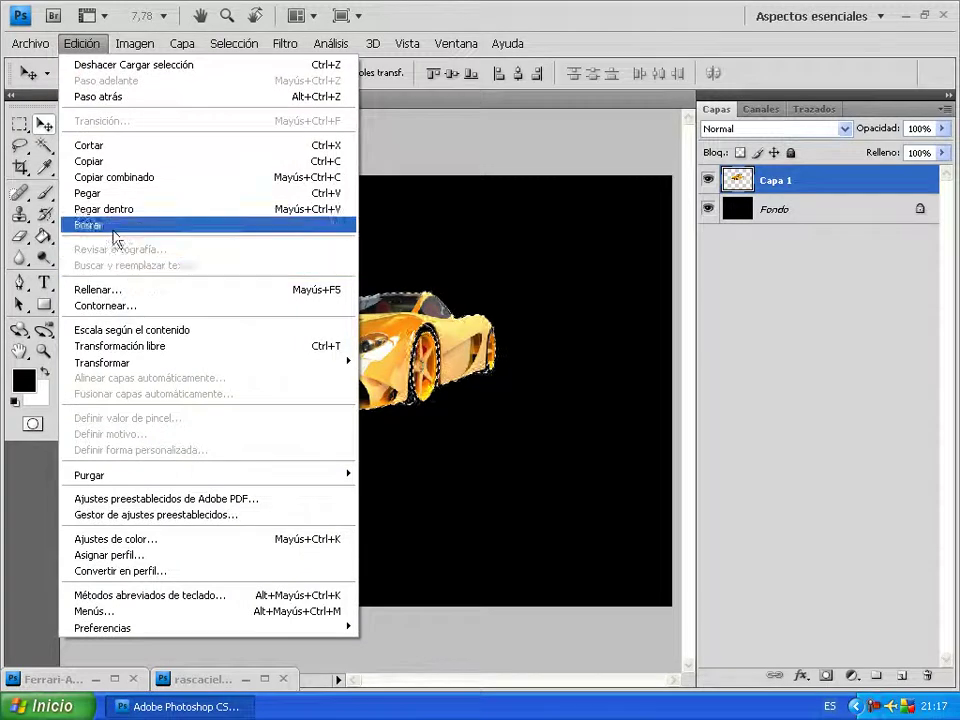
left_click(90, 161)
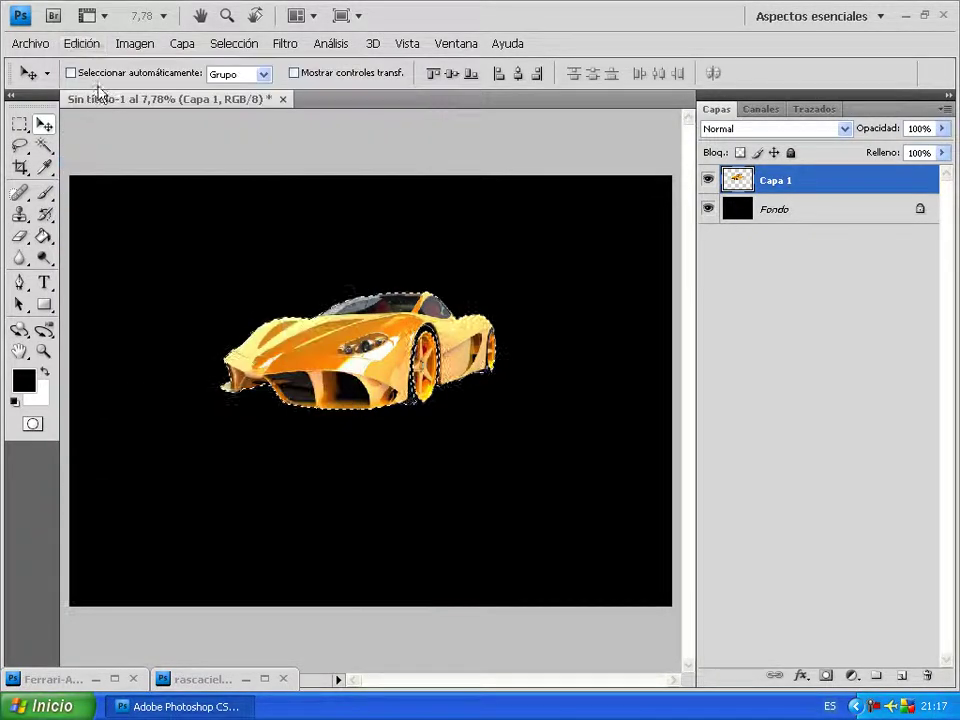
left_click(83, 45)
left_click(101, 194)
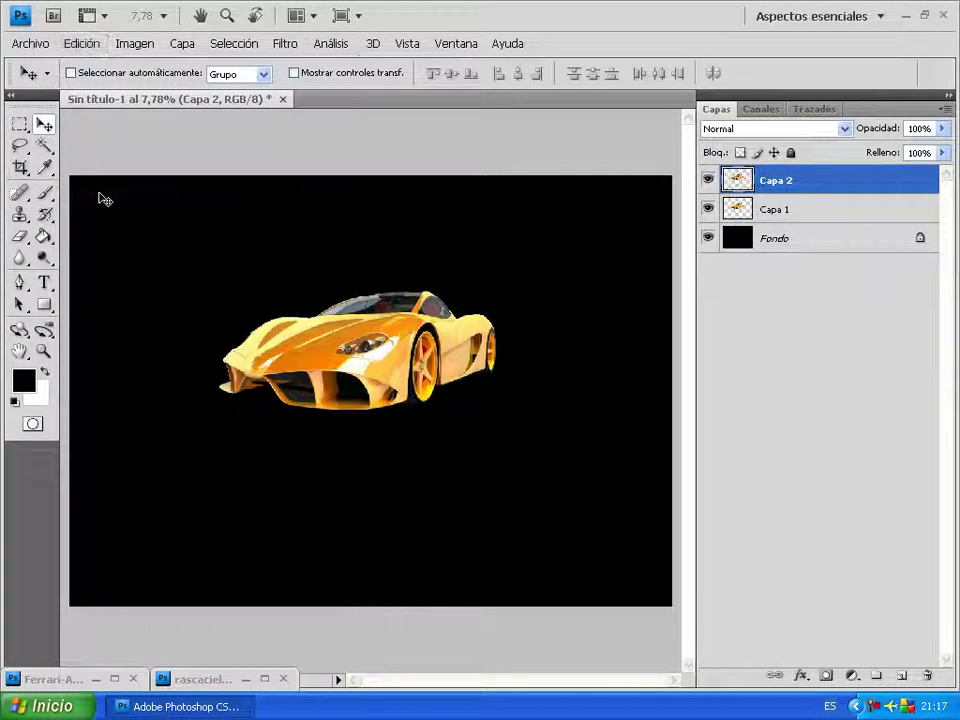
Flip the pasted copy upside down directly beneath the car
left_click(80, 44)
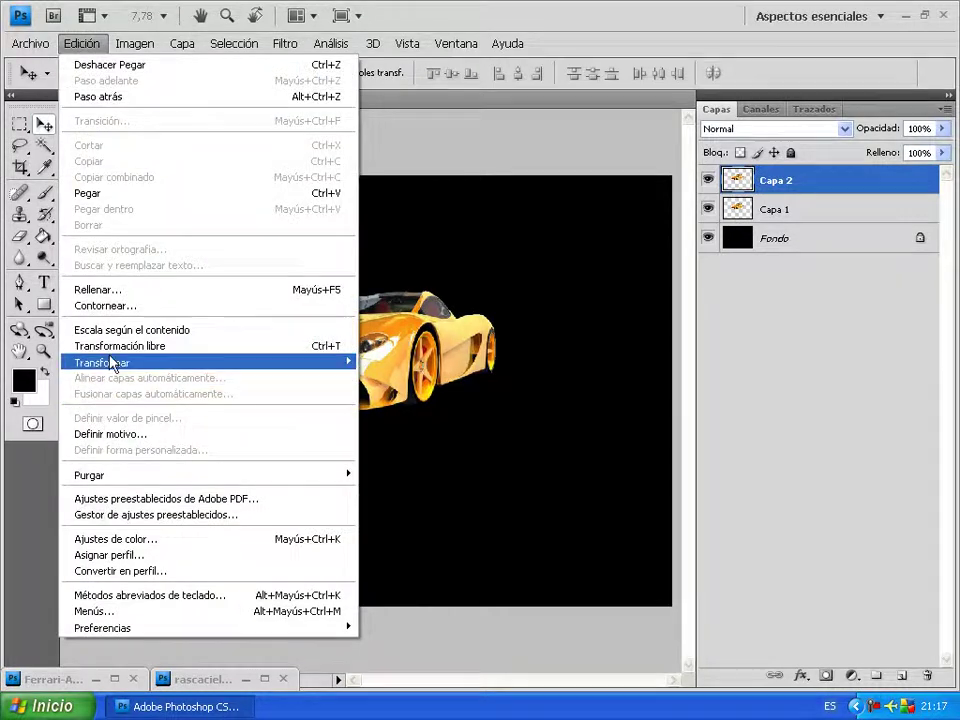
left_click(139, 345)
left_click_drag(358, 290, 366, 503)
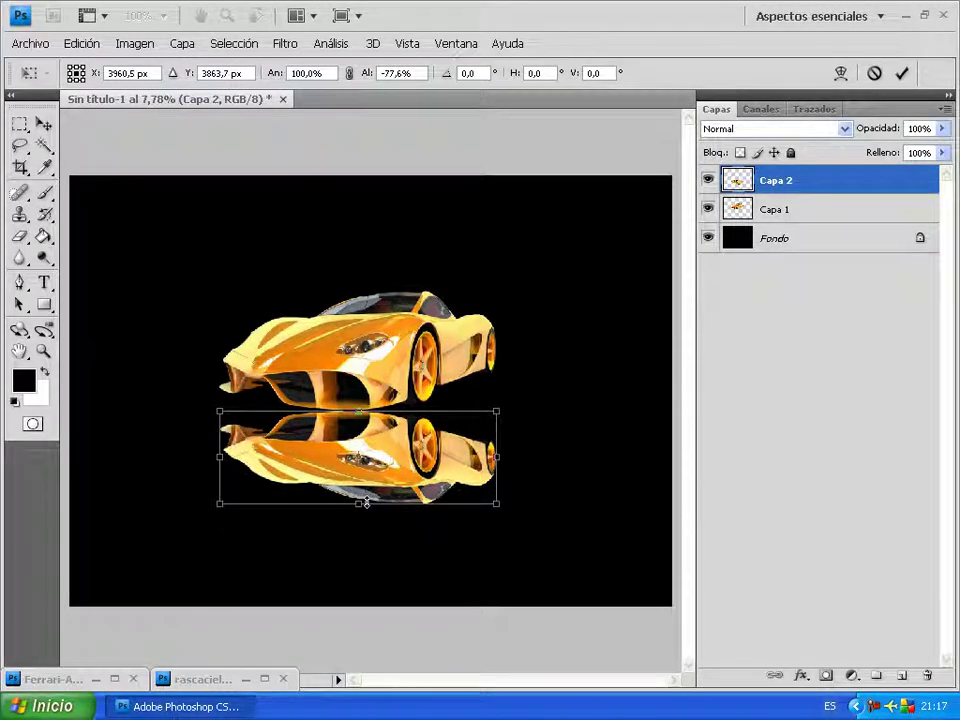
key("Return")
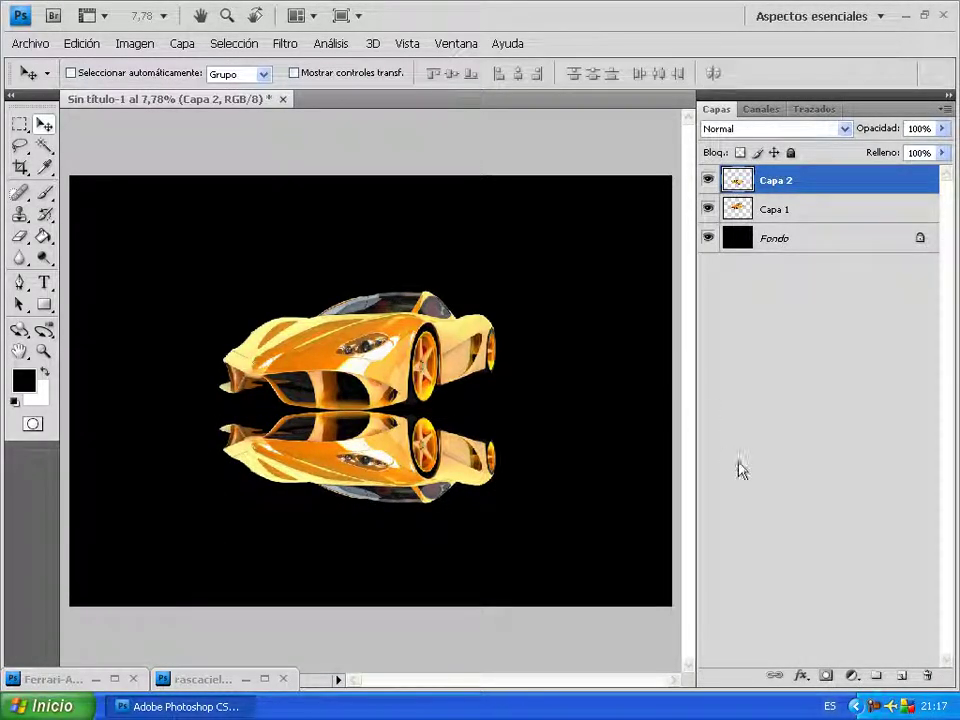
Add a layer mask to Capa 2 and draw a gradient fading the reflection downward
left_click(825, 677)
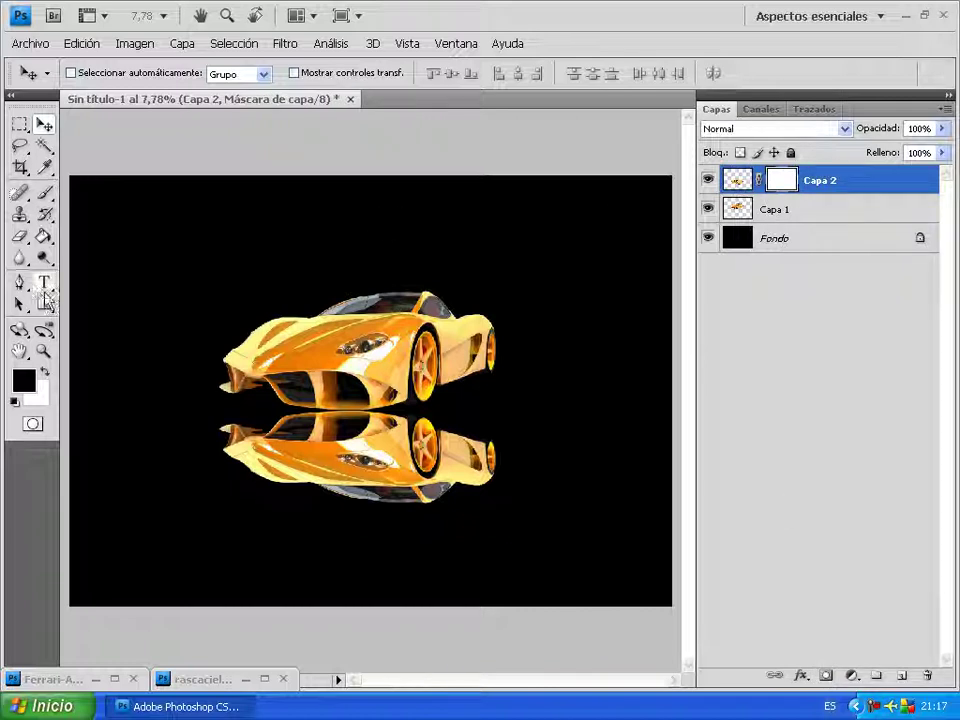
left_click(44, 236)
left_click(82, 236)
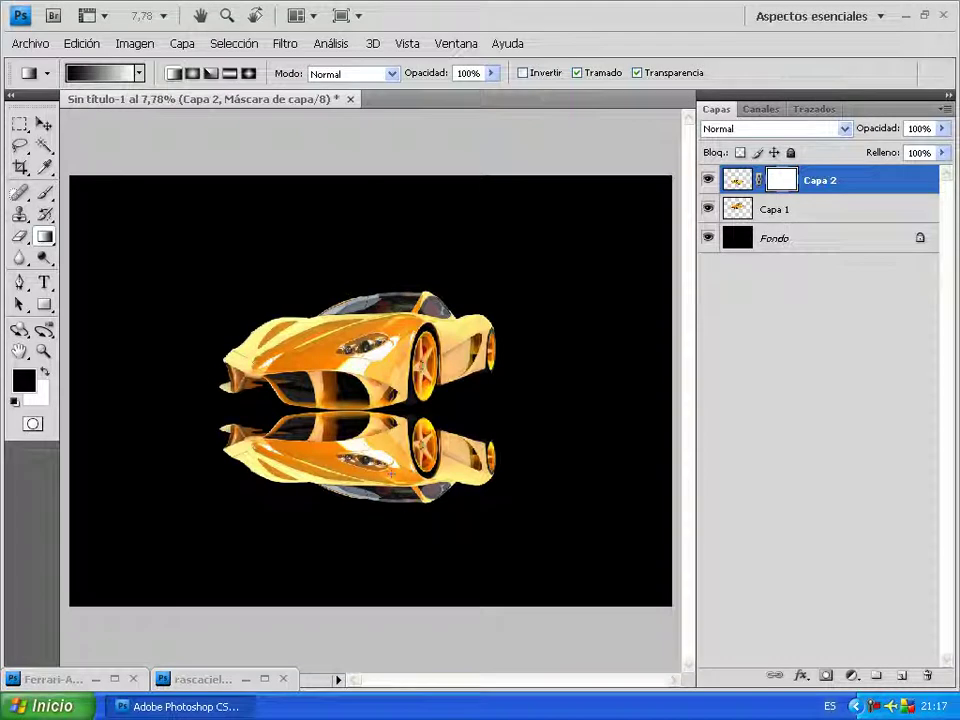
mouse_move(390, 508)
left_mouse_down()
mouse_move(369, 264)
mouse_move(394, 521)
left_mouse_up()
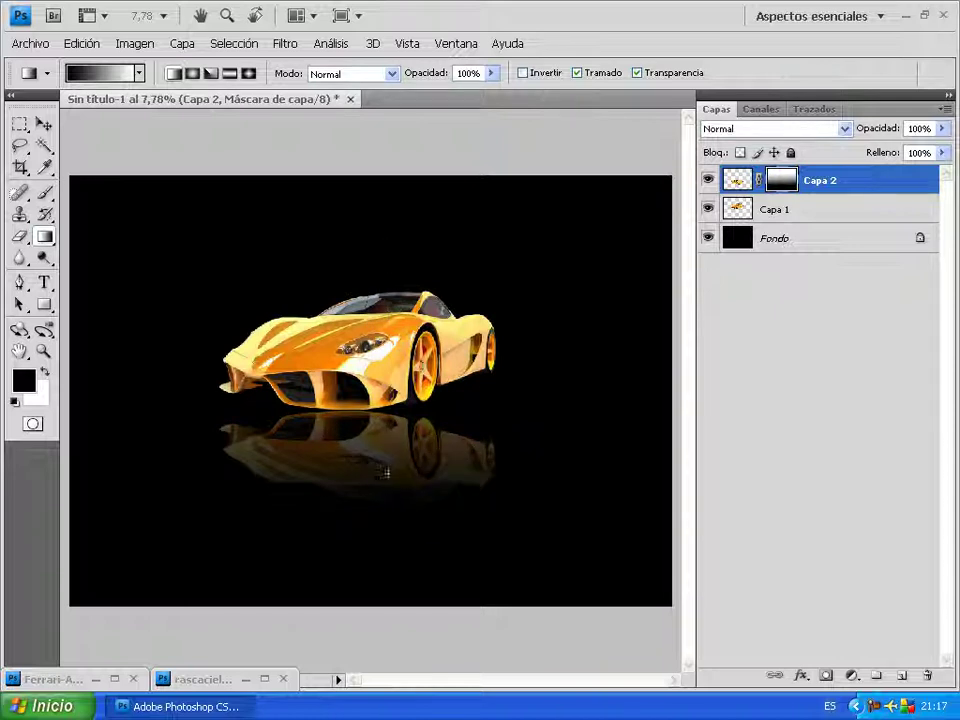
left_click_drag(388, 505, 372, 289)
left_click_drag(372, 218, 373, 211)
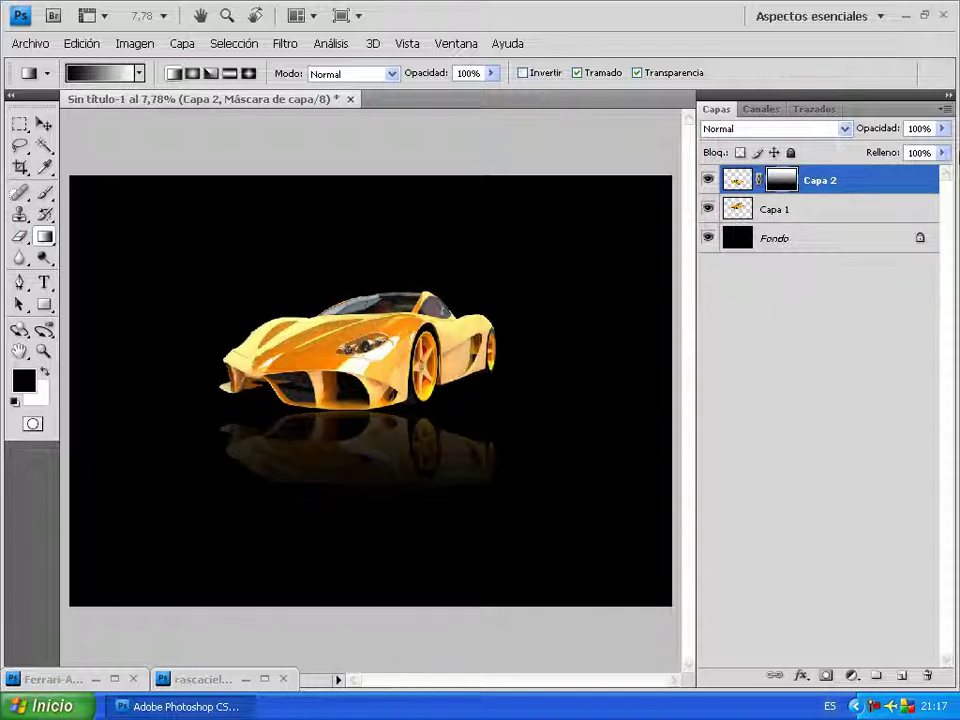
Lower Capa 2's opacity to 62%
left_click(944, 130)
left_click_drag(932, 152, 908, 153)
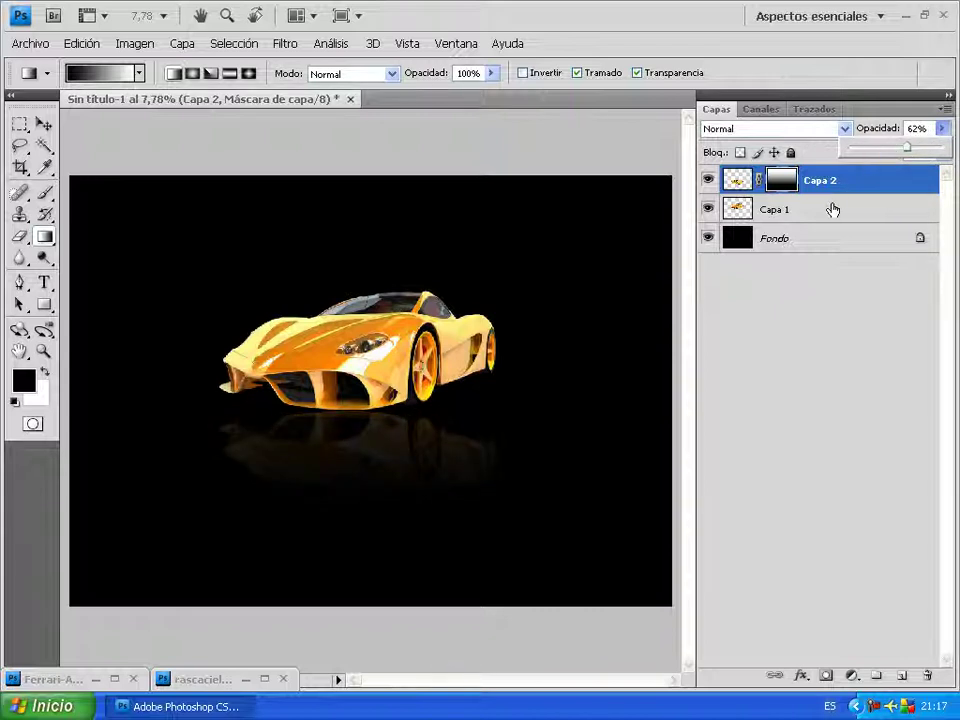
left_click(43, 126)
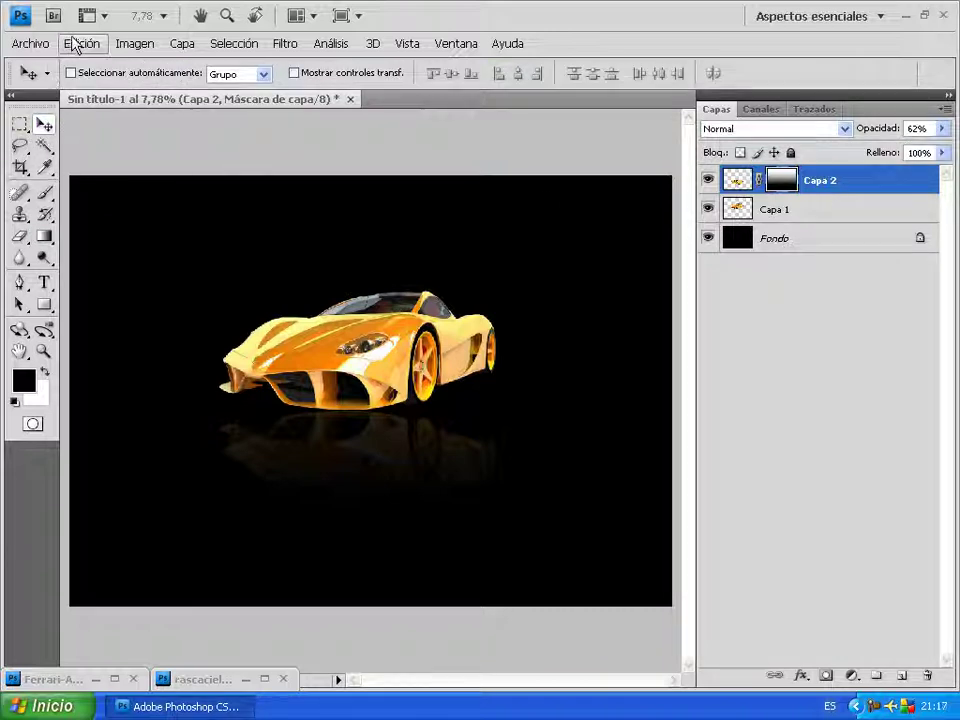
Drag the rascacielos.png skyline into the Ferrari document as a new layer
left_click(245, 679)
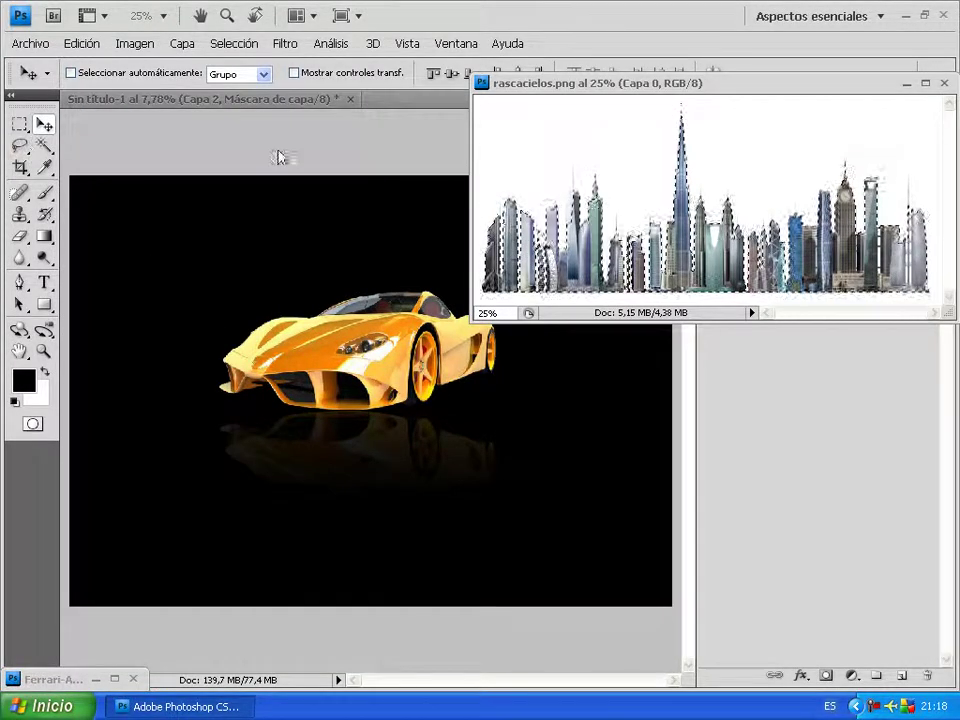
left_click_drag(680, 270, 335, 290)
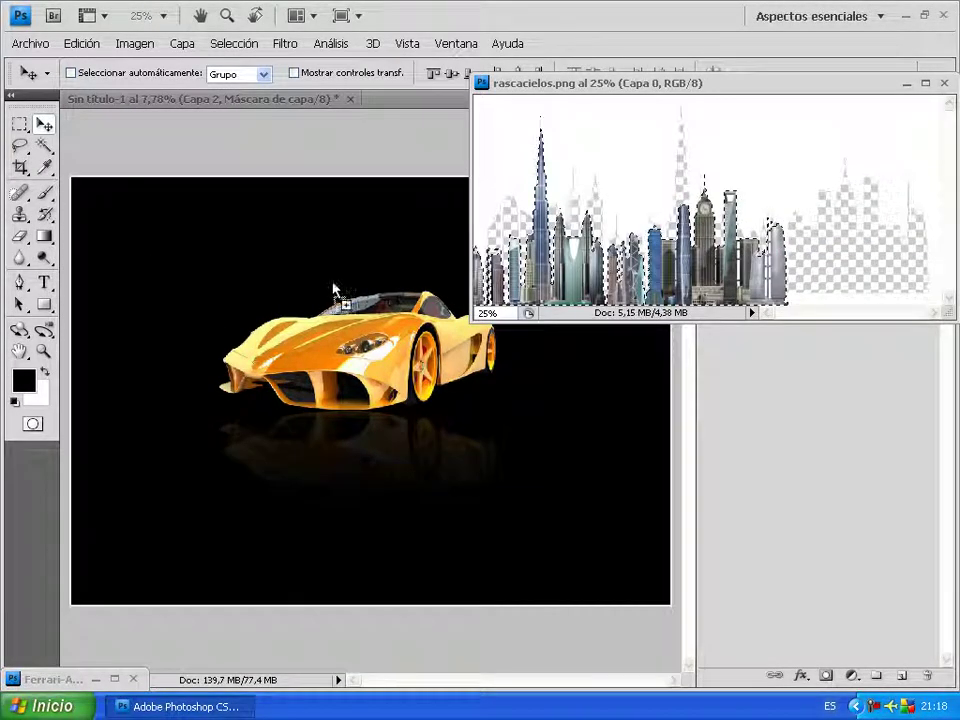
left_click_drag(257, 297, 253, 291)
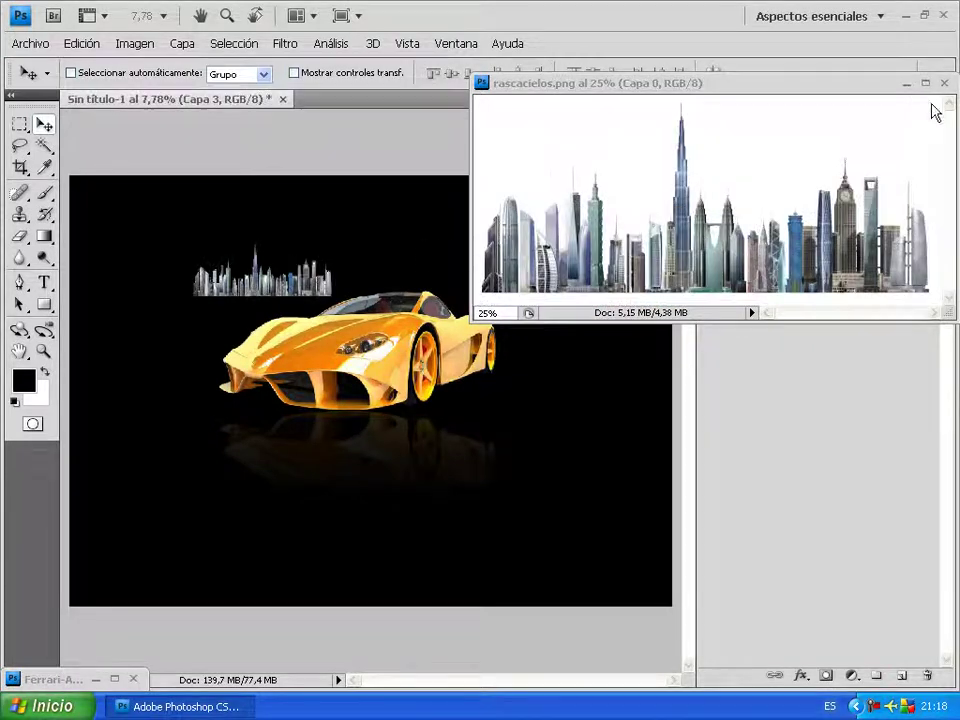
left_click(906, 84)
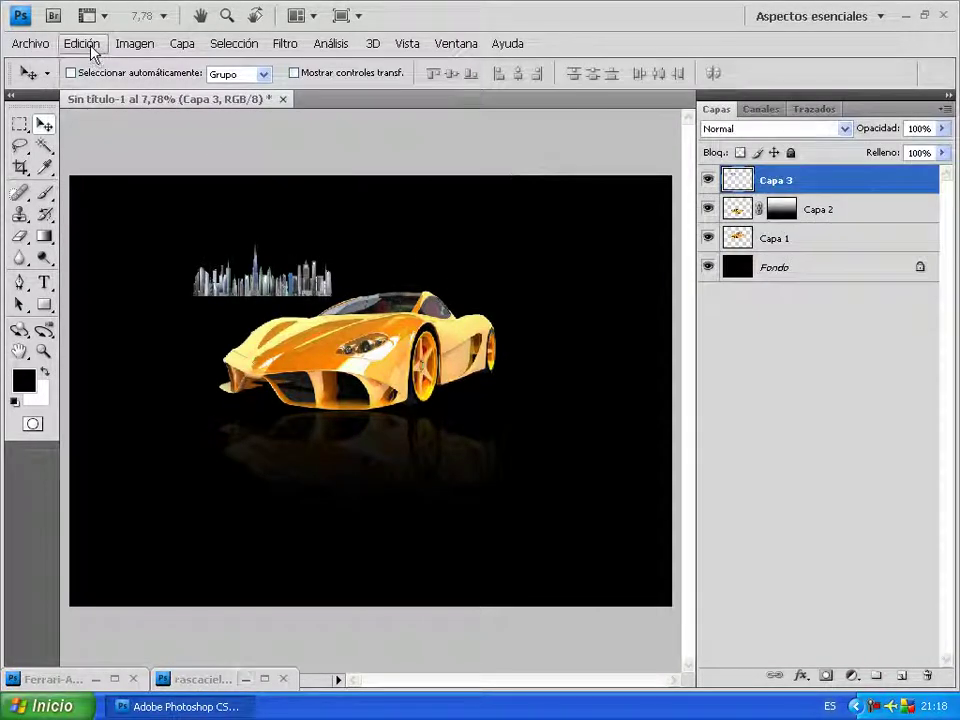
Free-transform the skyline over the car, stretching it wider and taller
left_click(82, 43)
left_click(122, 346)
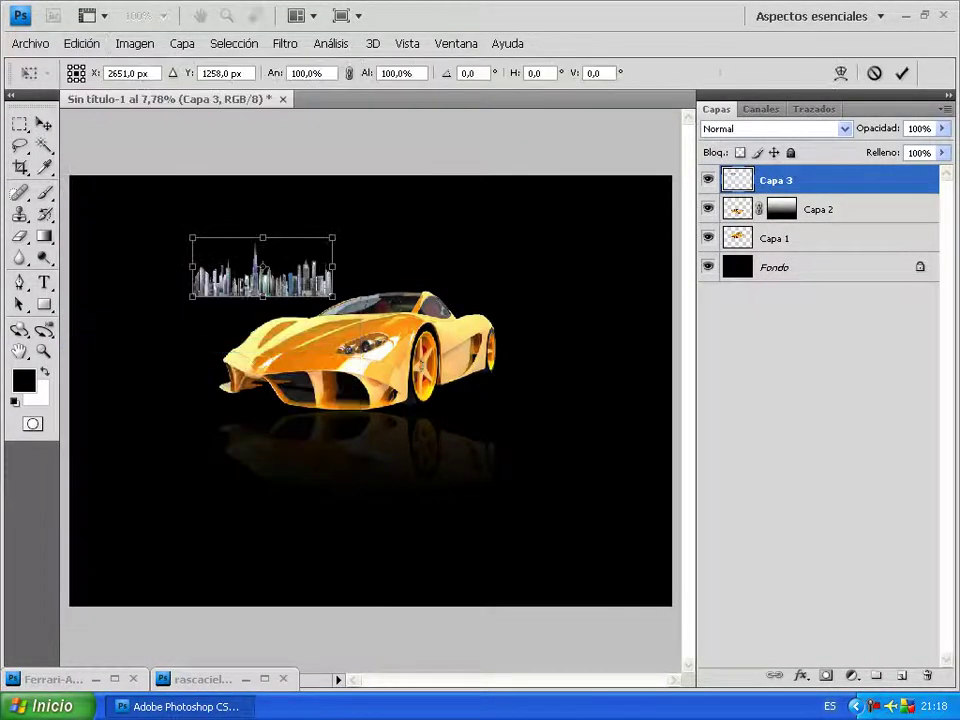
left_click_drag(262, 268, 497, 310)
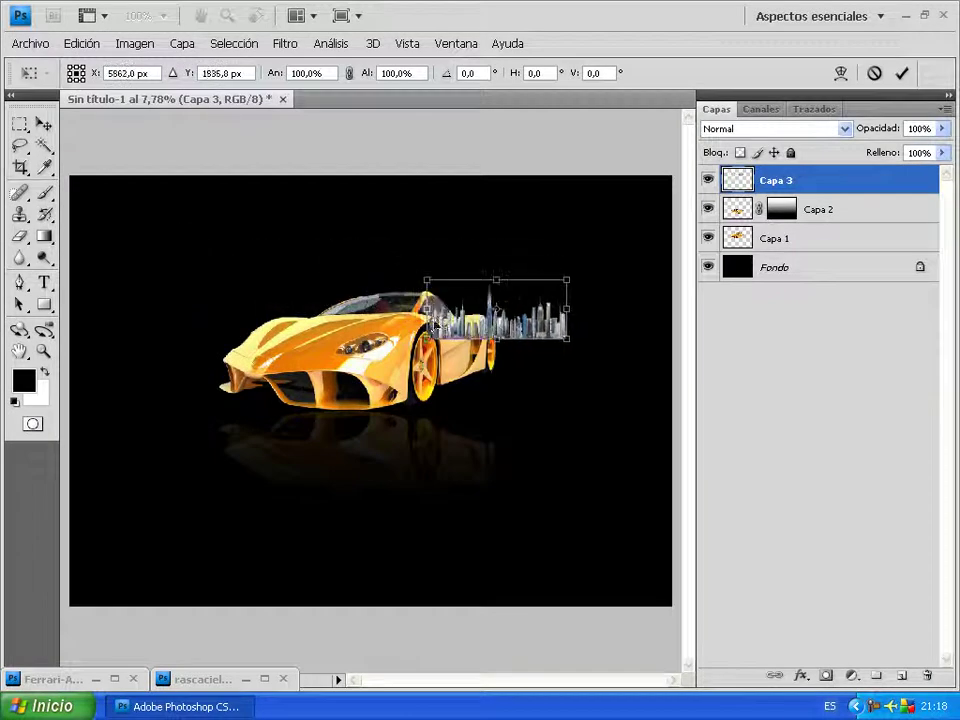
left_click_drag(427, 309, 128, 309)
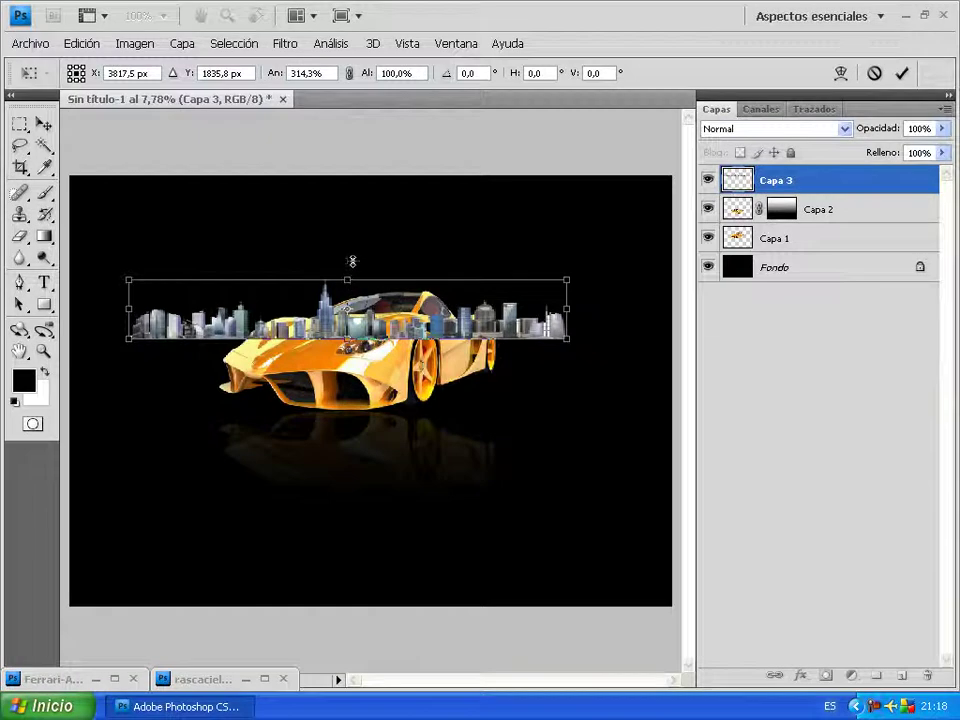
left_click_drag(349, 282, 359, 205)
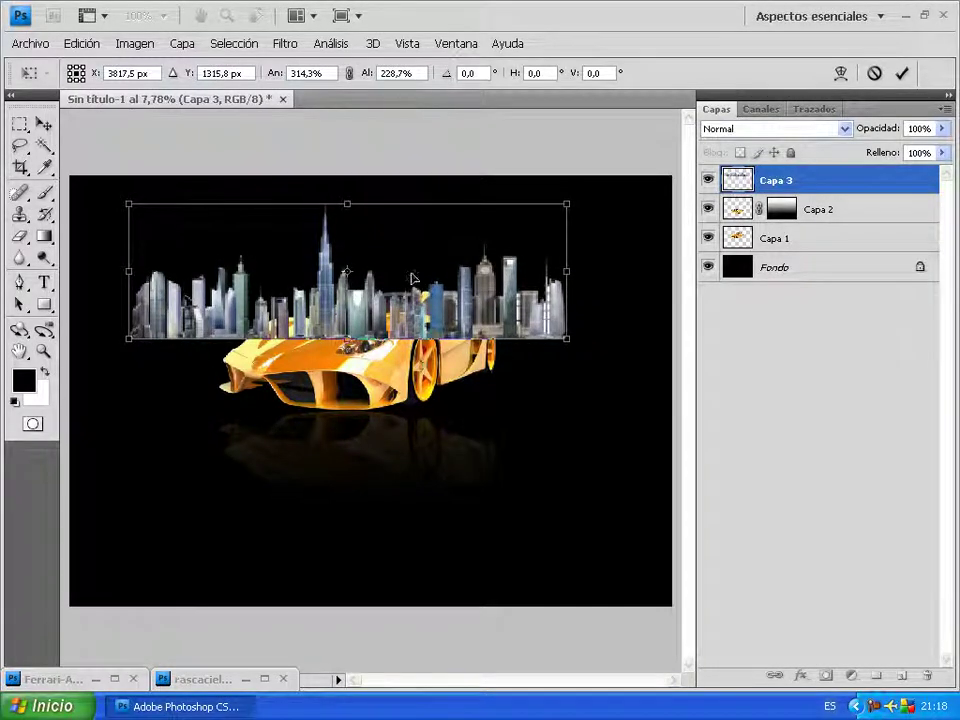
left_click_drag(437, 302, 465, 314)
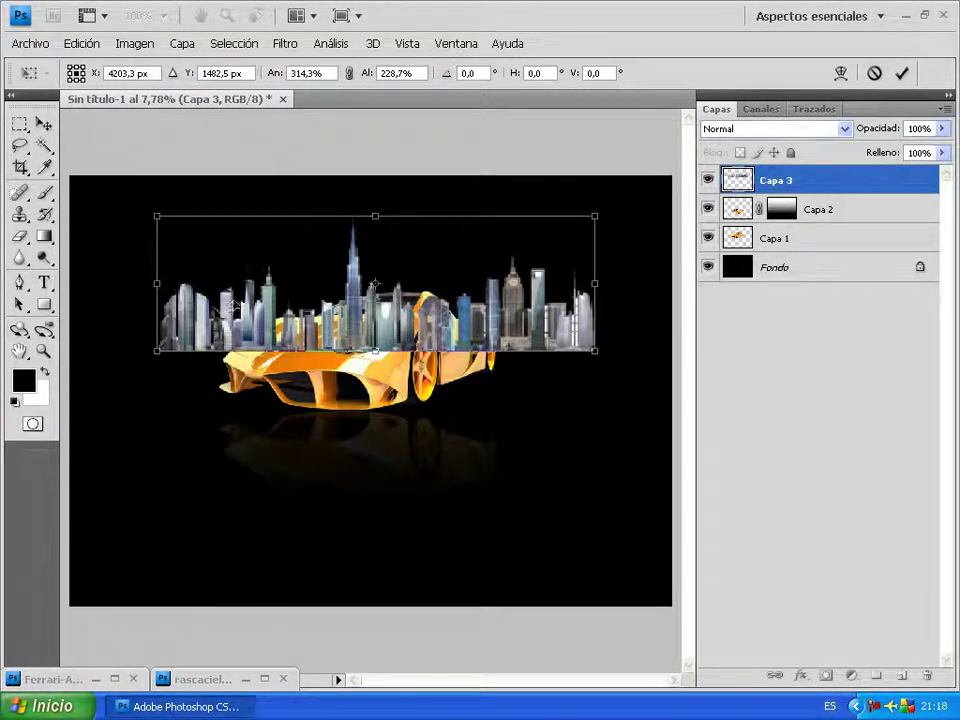
Widen both sides of the skyline, commit, and move Capa 3 below Capa 1
left_click_drag(157, 283, 127, 283)
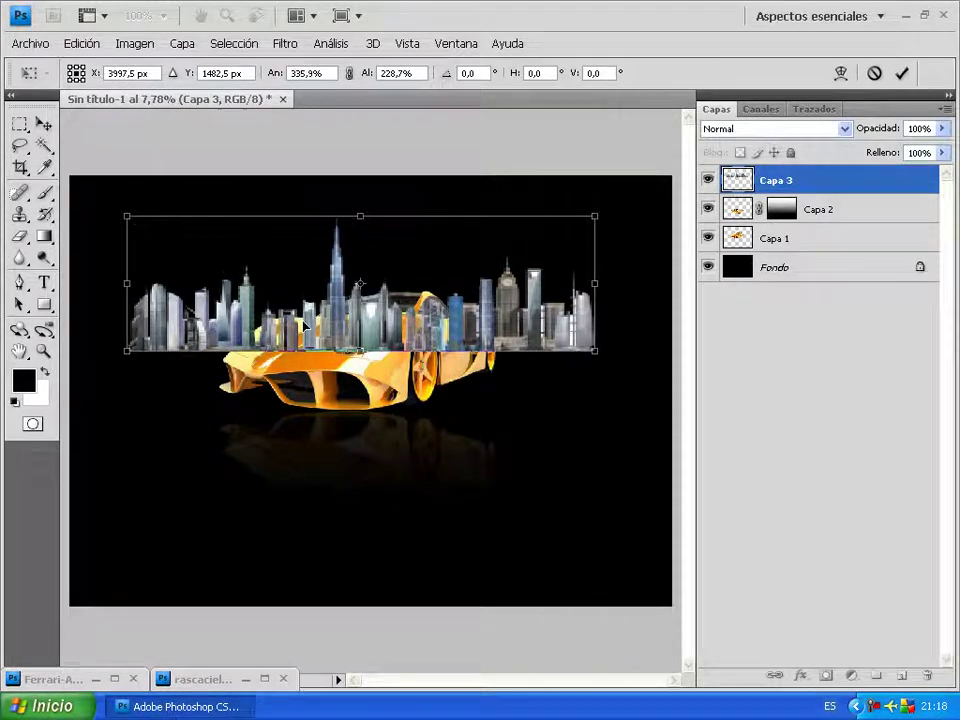
left_click_drag(314, 333, 311, 344)
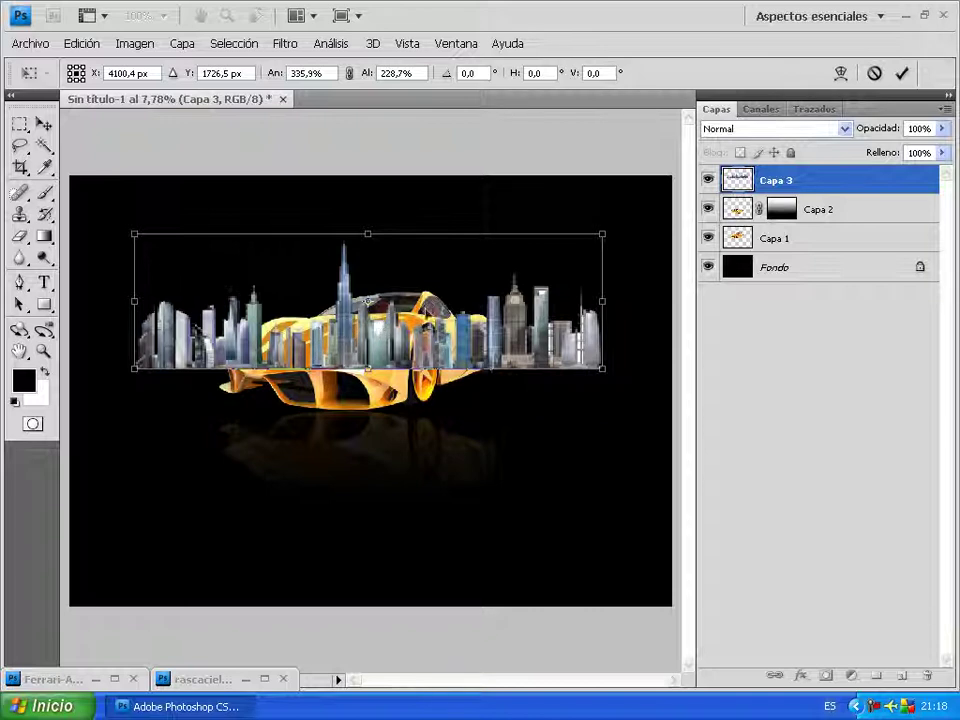
left_click_drag(600, 303, 631, 300)
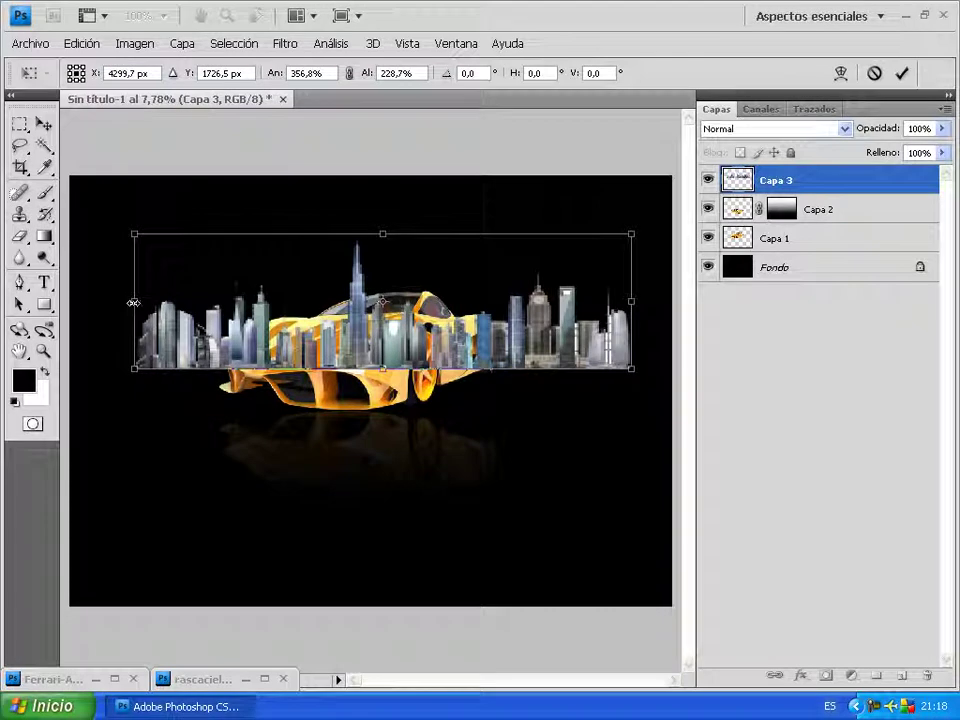
left_click_drag(134, 301, 116, 301)
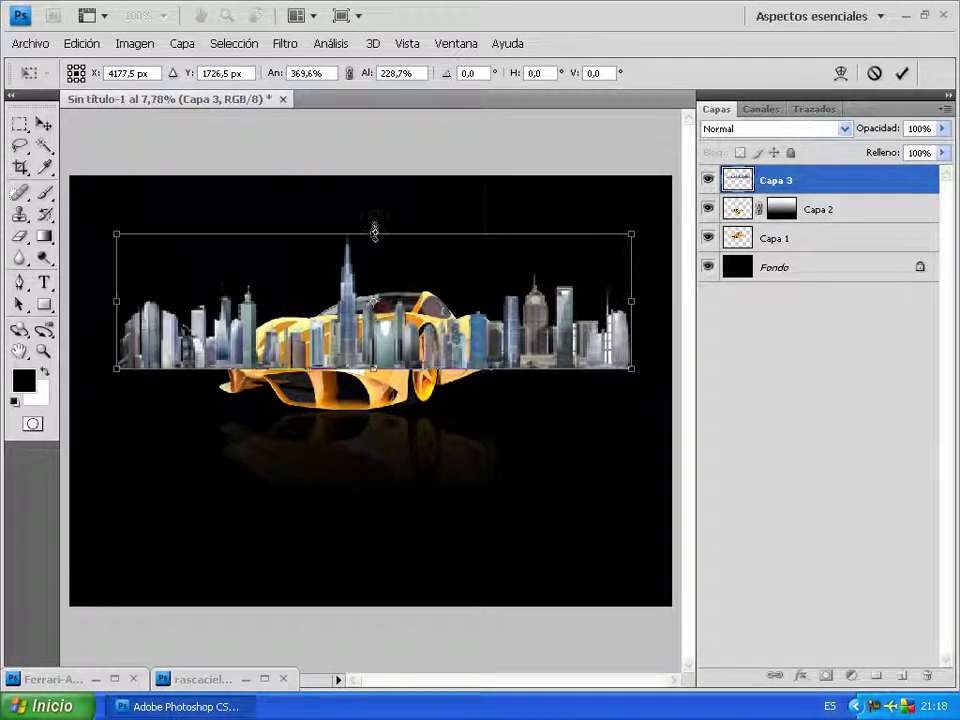
left_click_drag(372, 240, 374, 214)
key("Return")
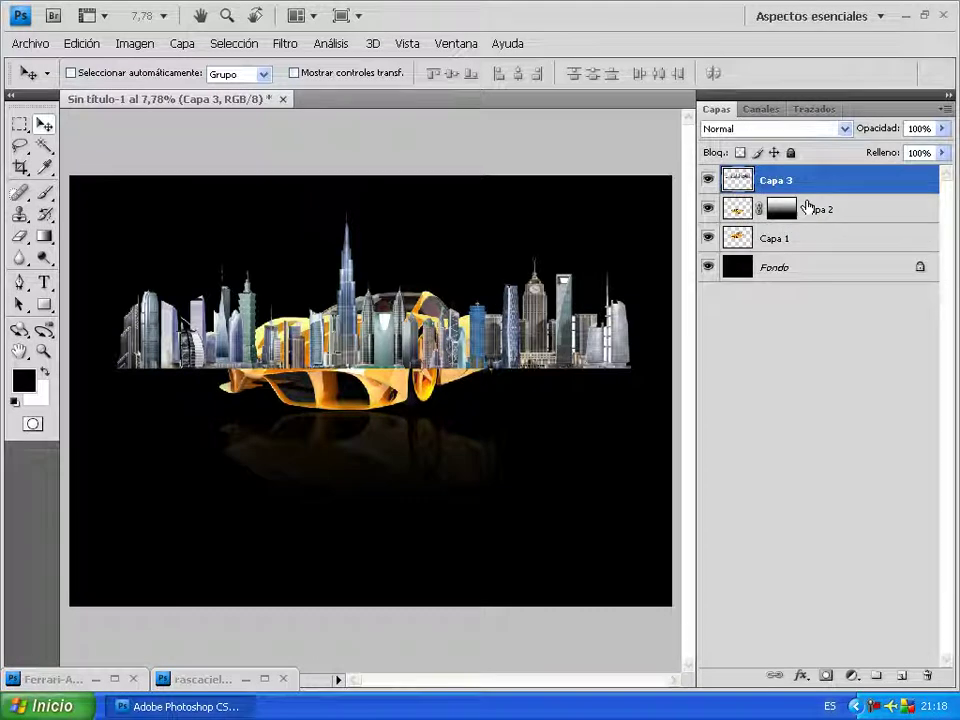
left_click_drag(816, 182, 810, 250)
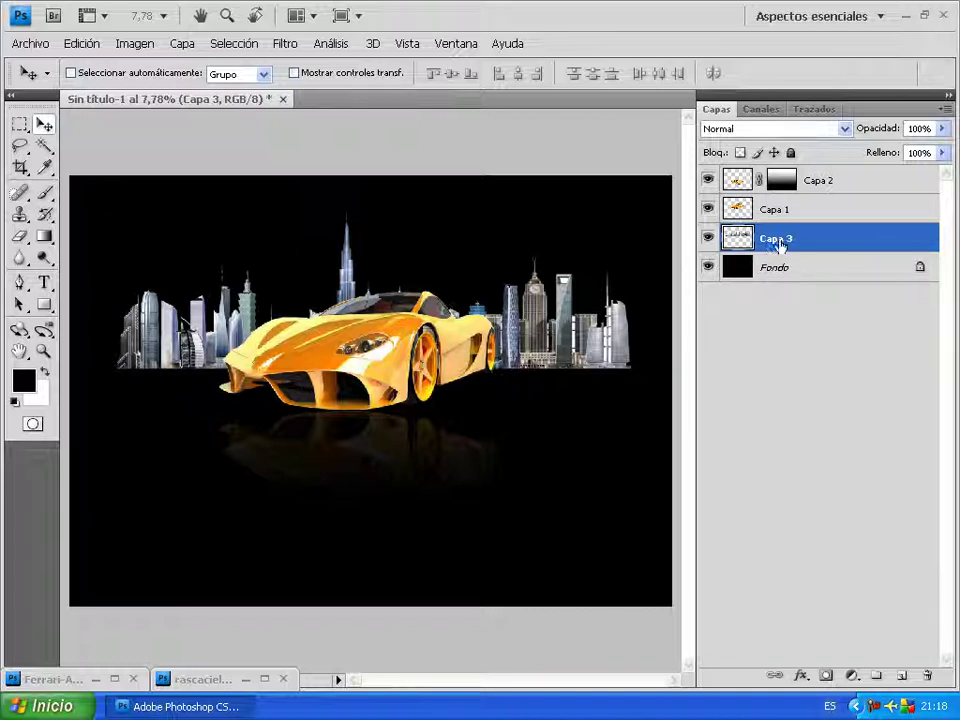
left_click(738, 240, "ctrl")
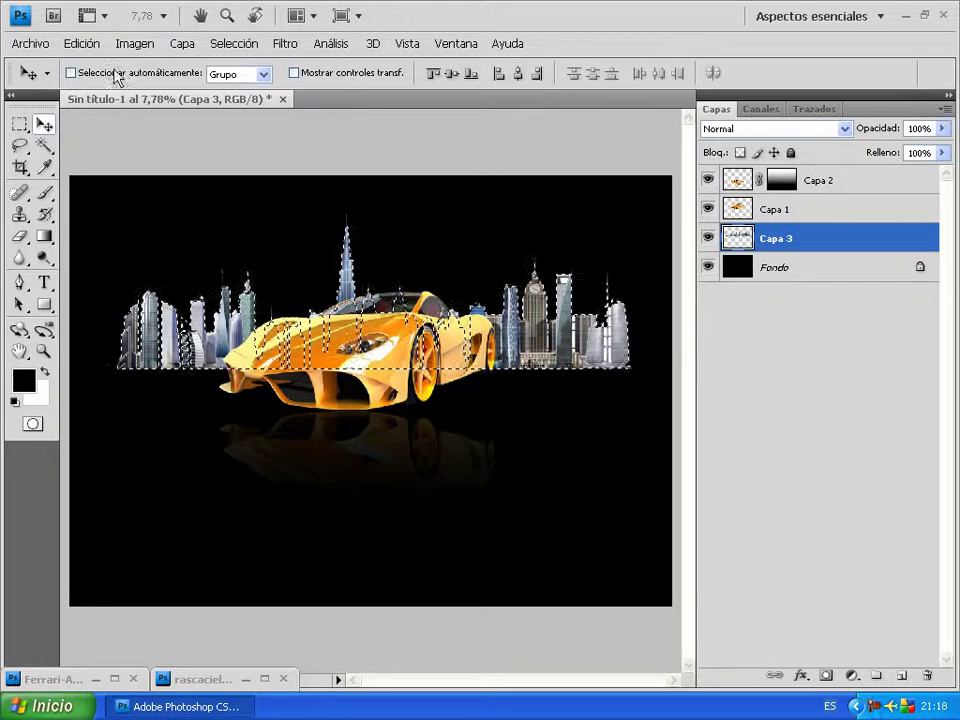
Copy the selected skyline and paste it onto a new layer, Capa 4
left_click(82, 43)
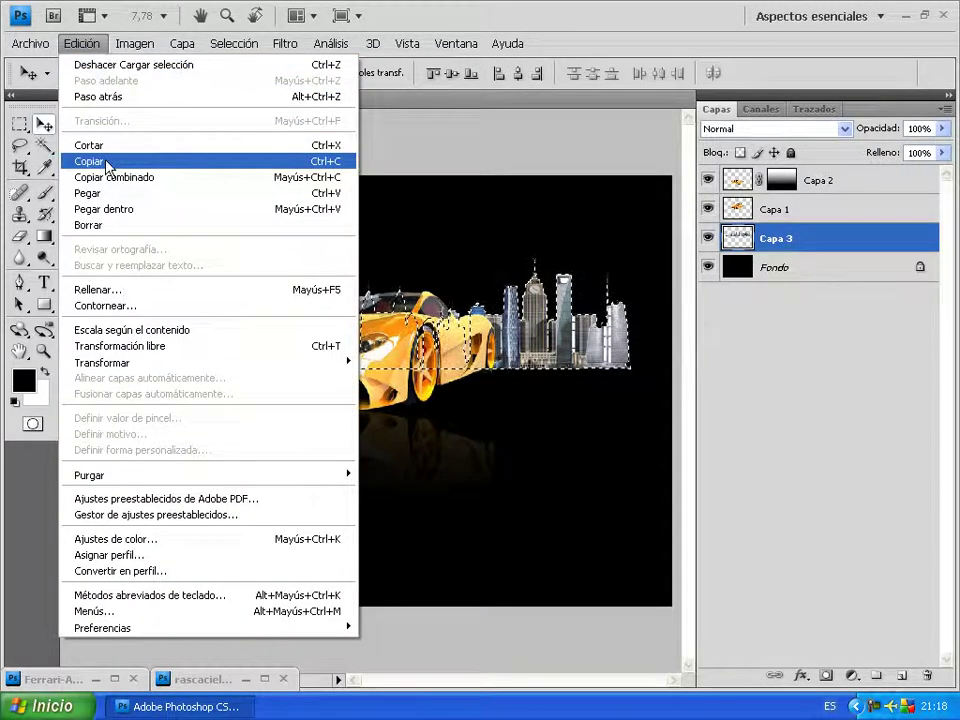
left_click(108, 161)
left_click(83, 45)
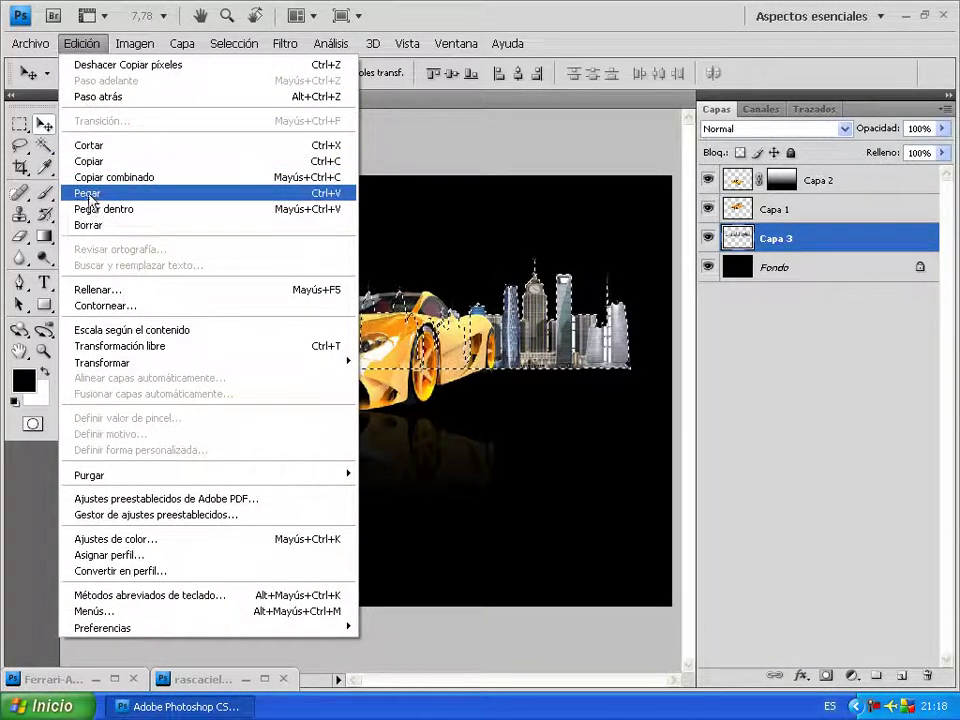
left_click(88, 192)
Flip the skyline copy upside down beneath the original buildings
left_click(82, 45)
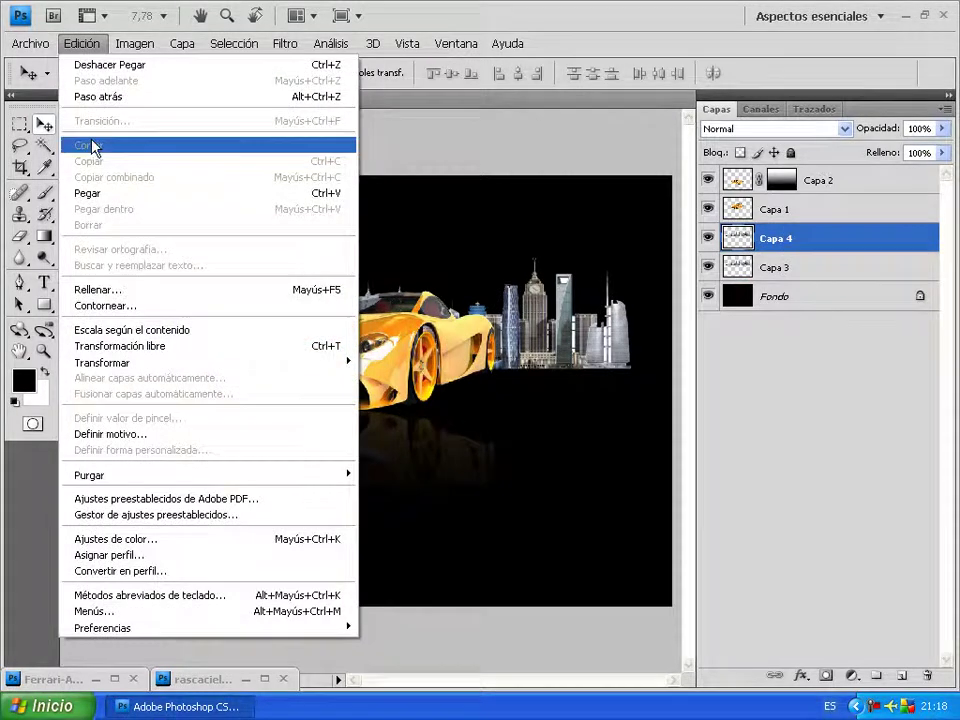
left_click(120, 347)
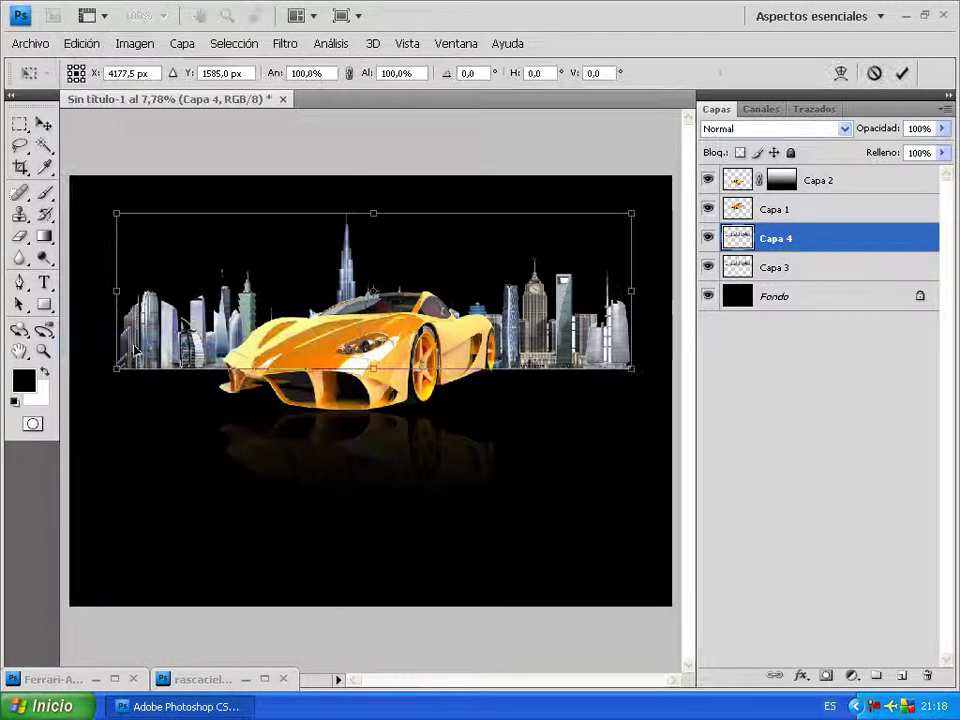
left_click_drag(375, 214, 372, 438)
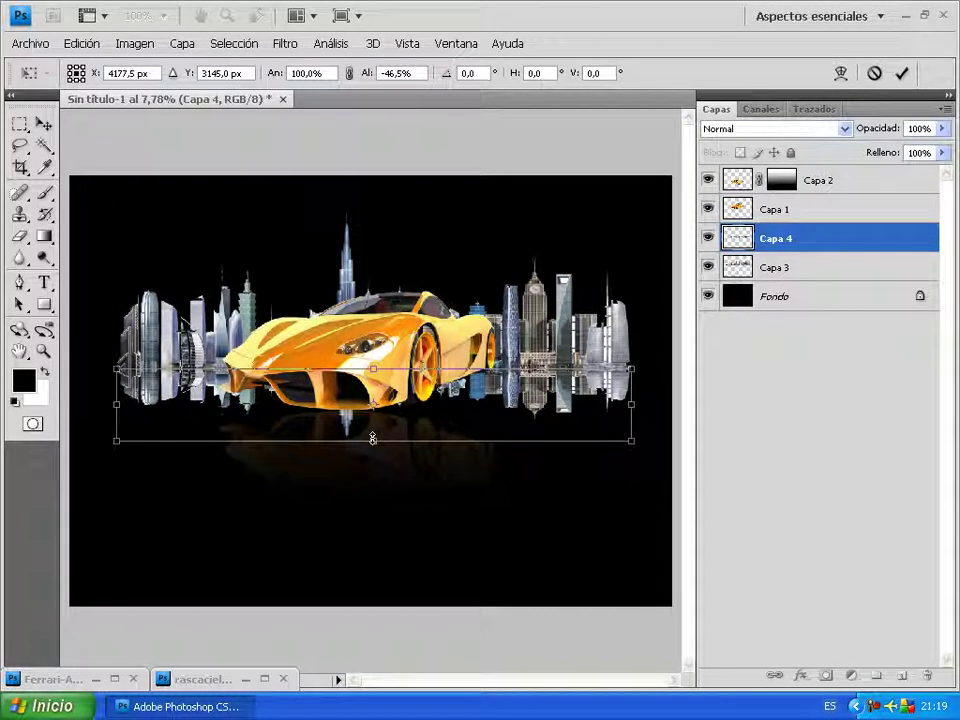
key("Return")
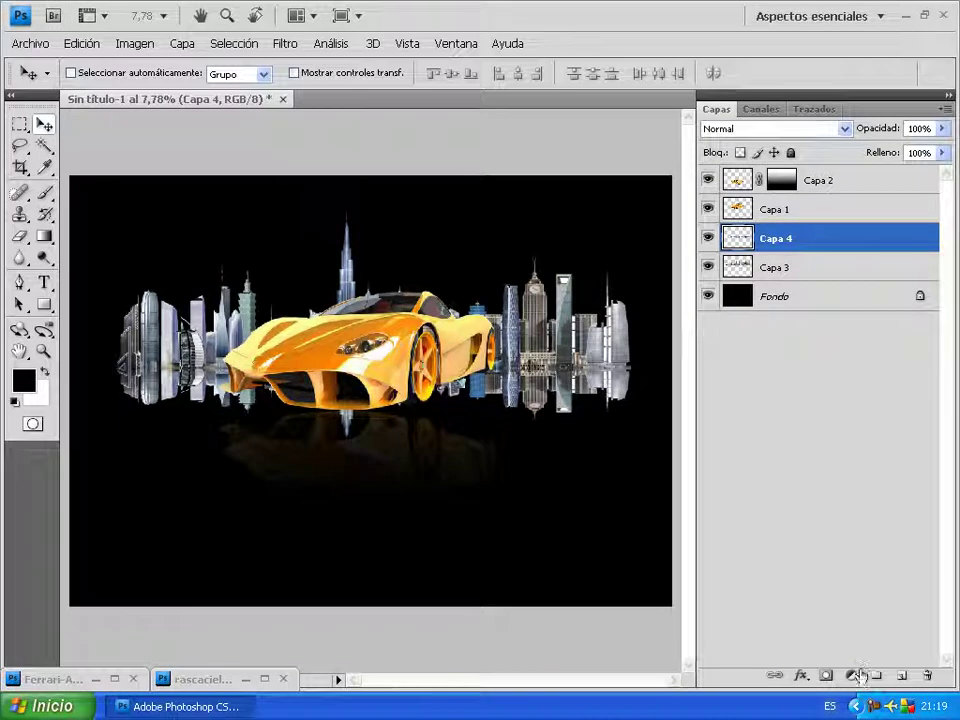
Give Capa 4 a gradient-faded layer mask and 87% opacity
left_click(827, 677)
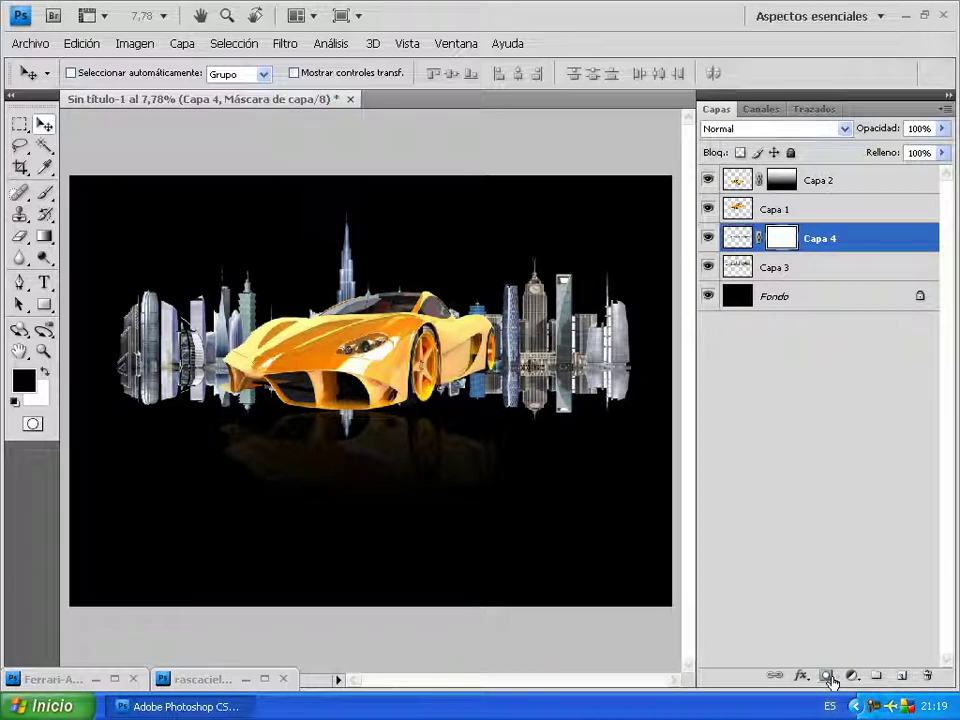
left_click(44, 238)
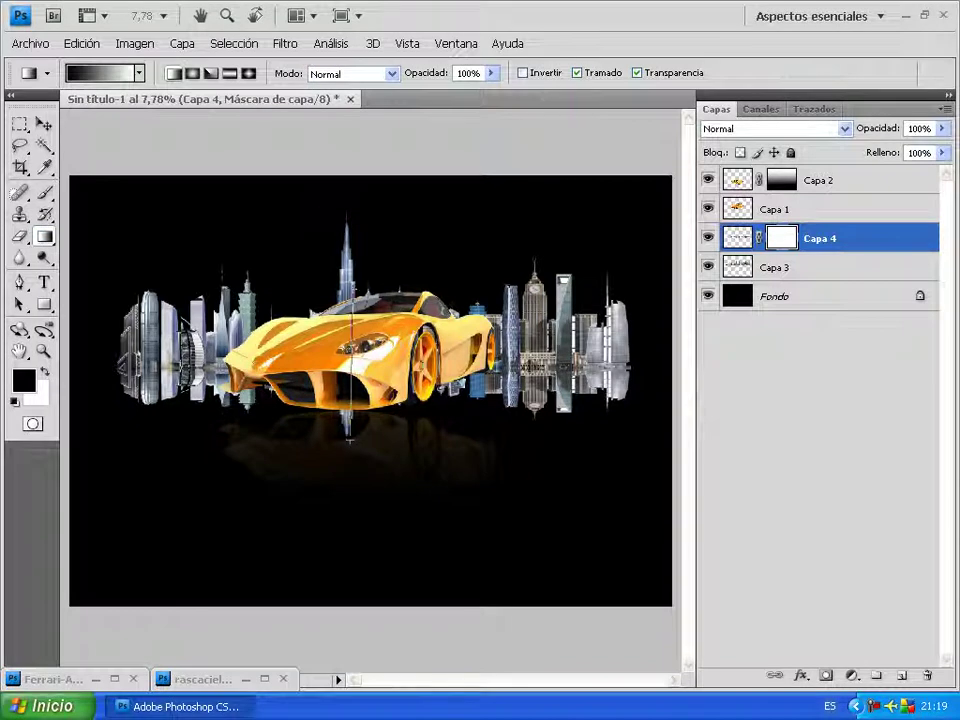
left_click_drag(351, 244, 350, 241)
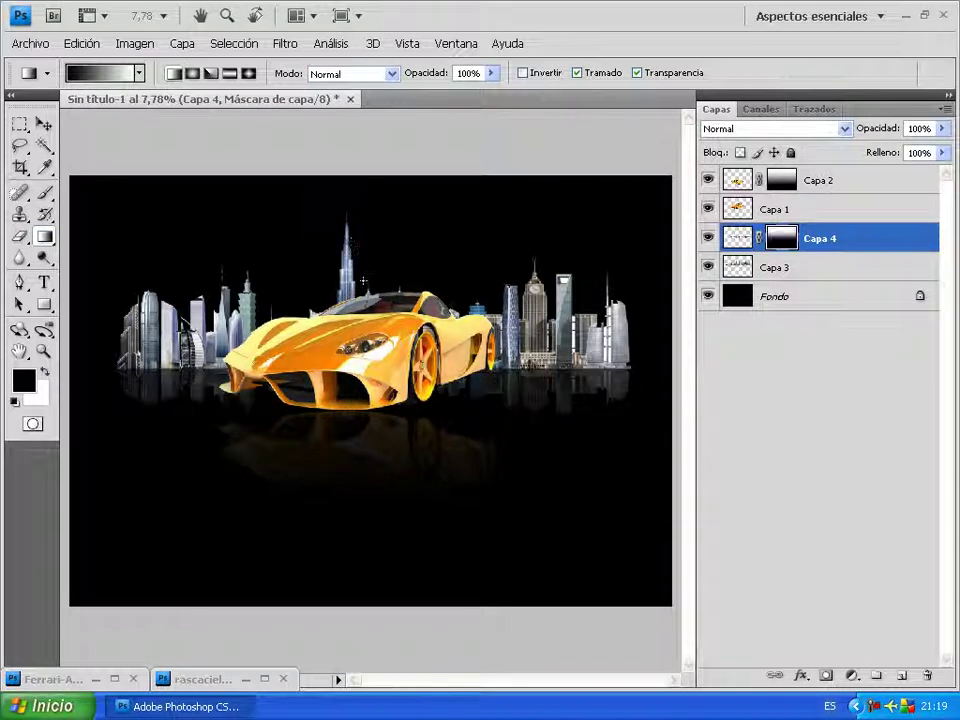
left_click(941, 132)
left_click_drag(943, 150, 933, 152)
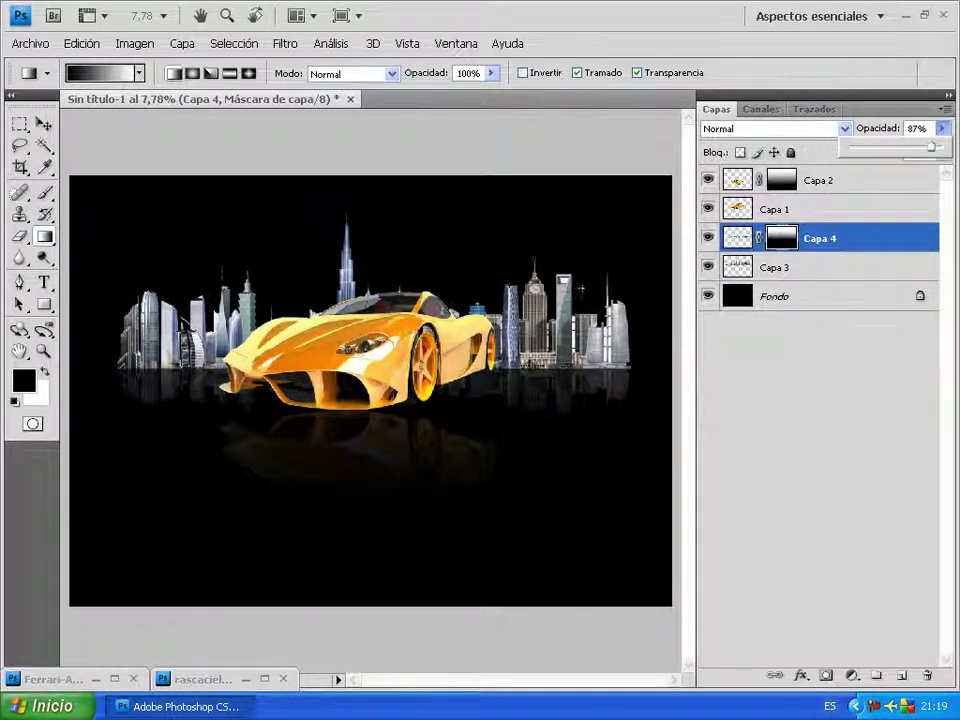
left_click(45, 127)
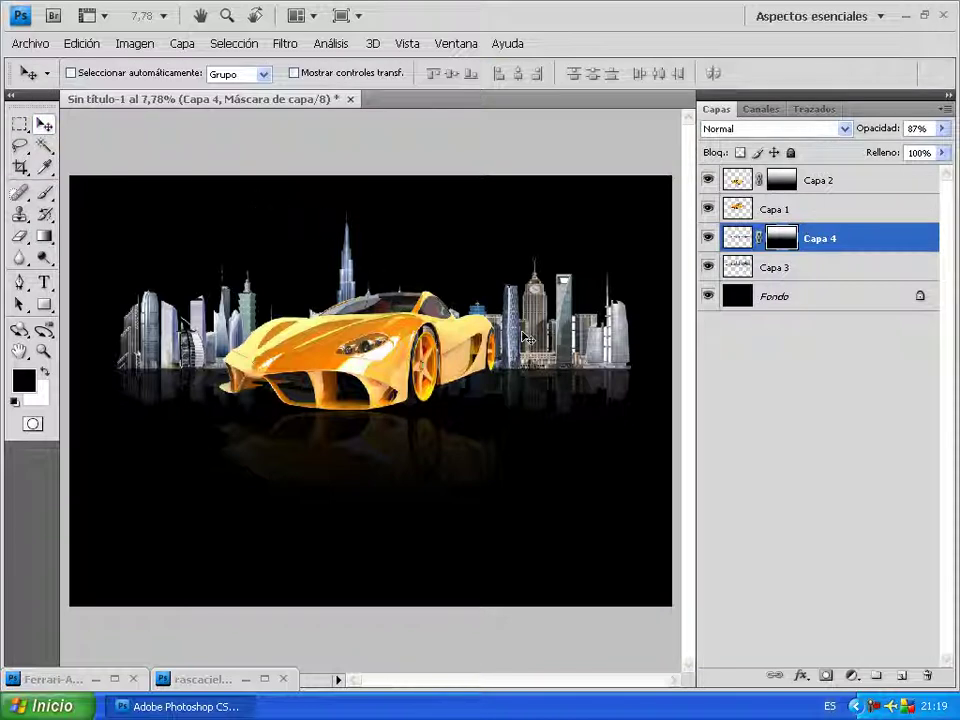
left_click(812, 270)
Add a new layer above Fondo and choose a bright cyan brush colour
left_click(812, 297)
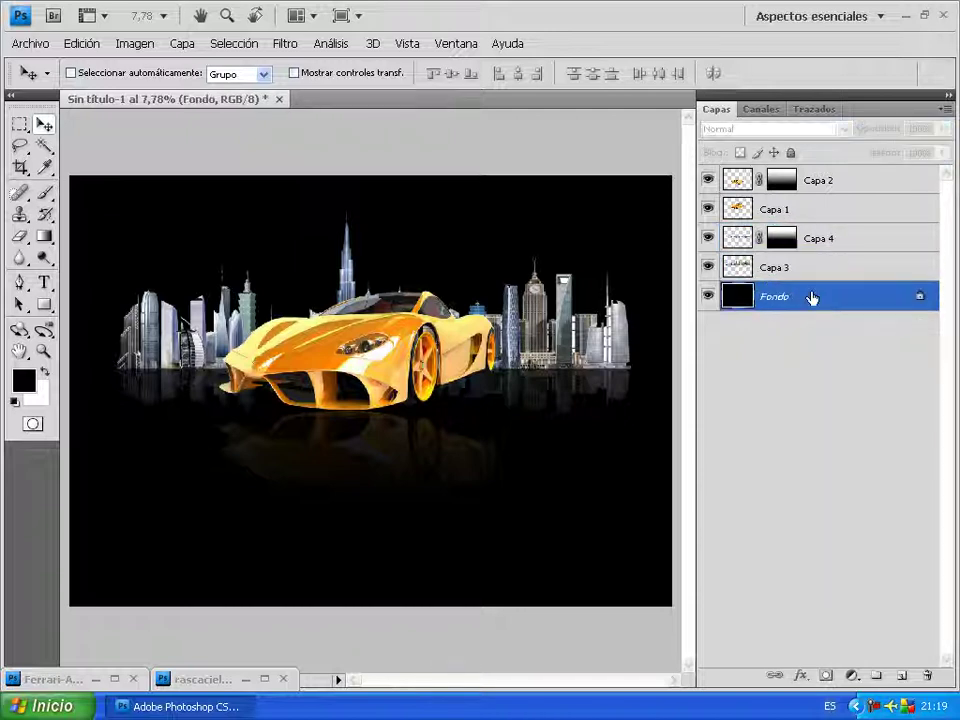
left_click(901, 677)
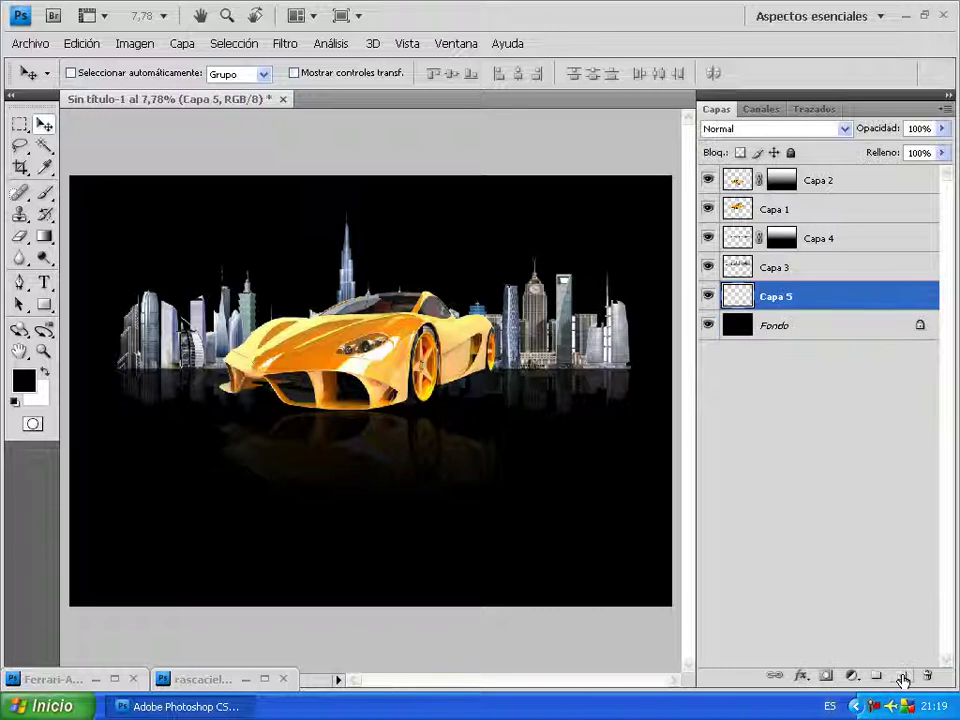
left_click(44, 192)
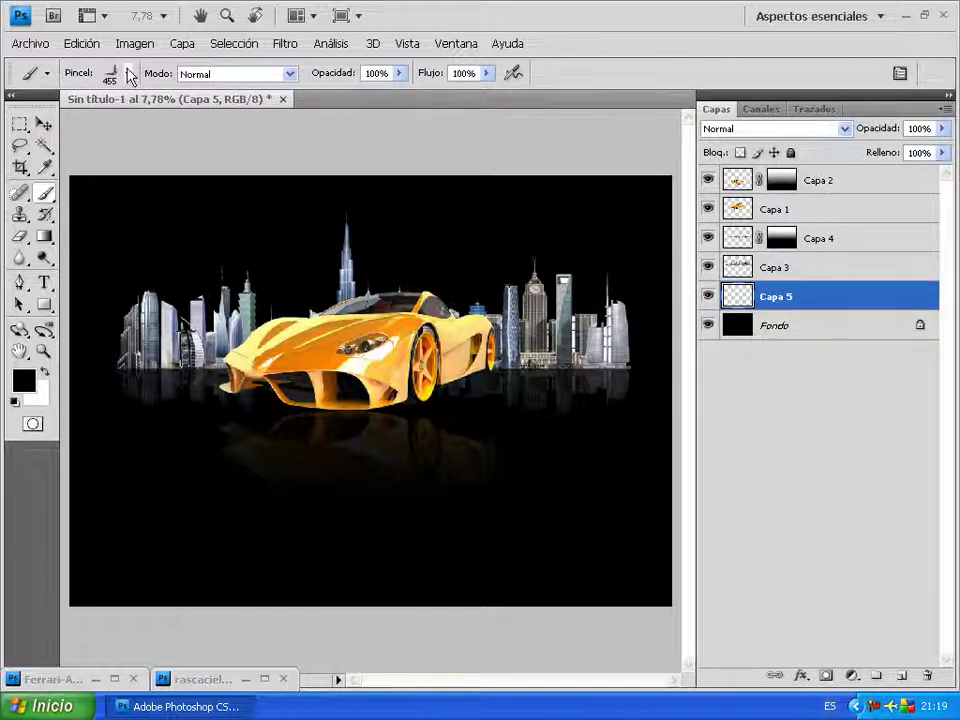
left_click(23, 379)
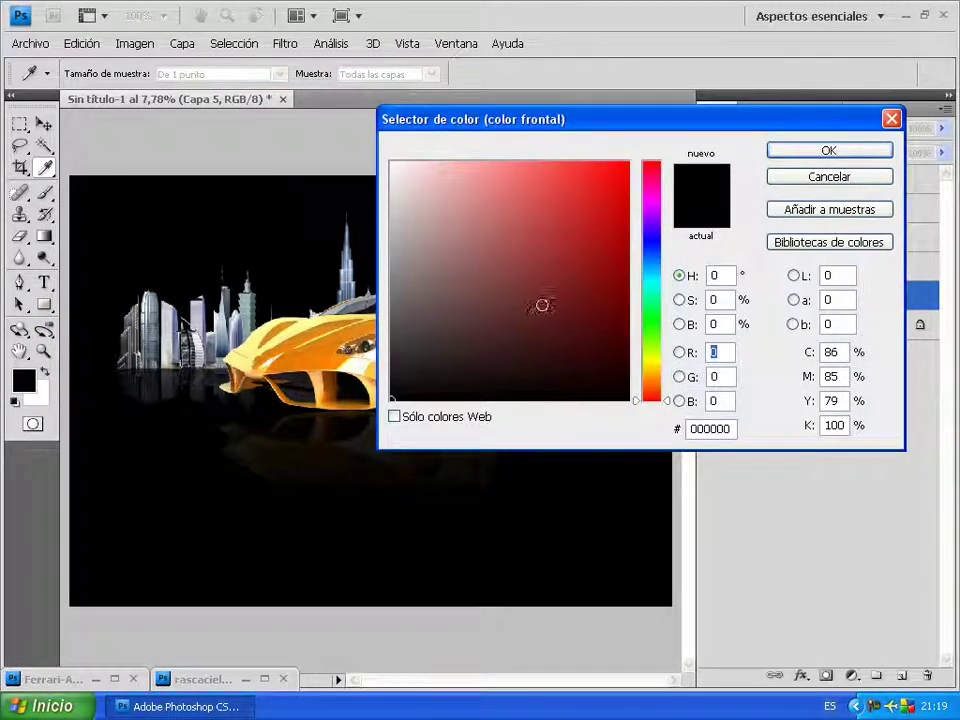
left_click(650, 279)
left_click(602, 183)
left_click(800, 155)
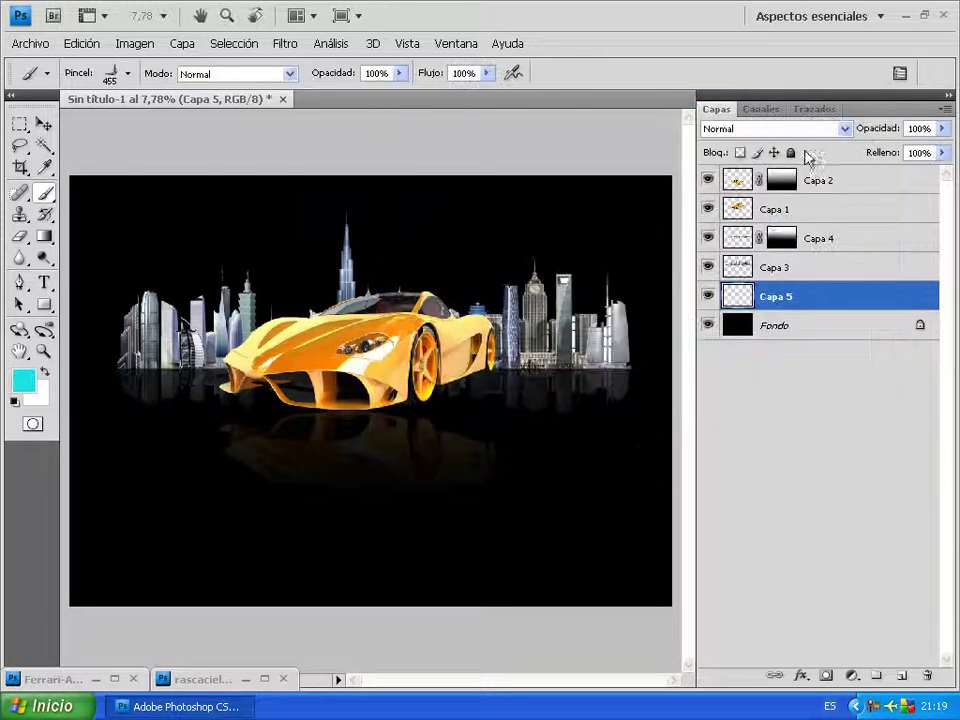
Set the tribal brush diameter to about 2500 px
right_click(608, 468)
left_click_drag(779, 467, 798, 470)
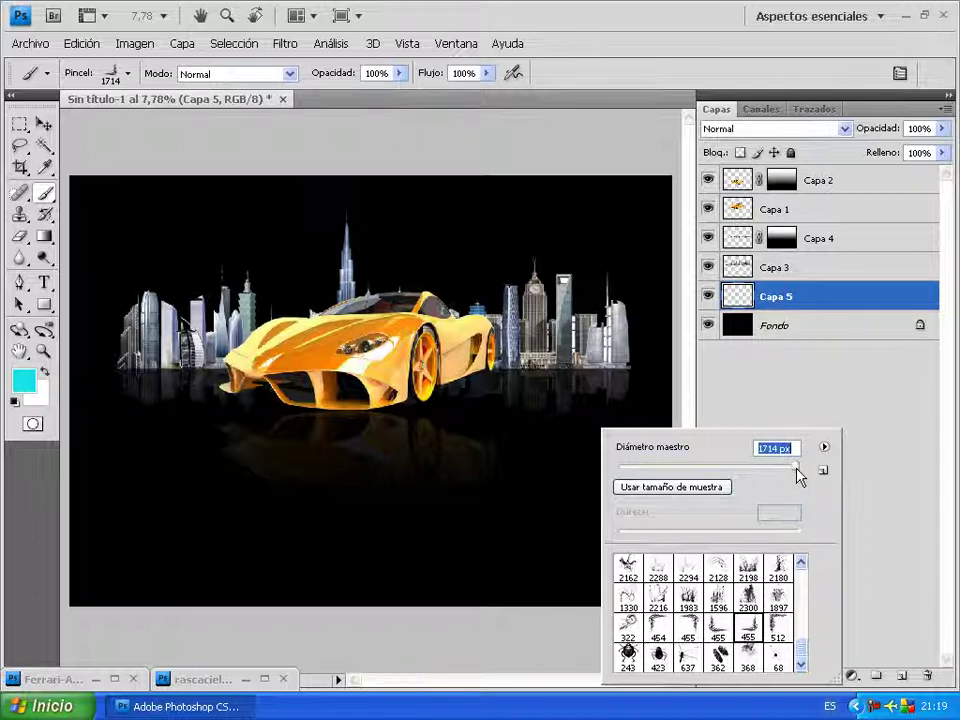
left_click_drag(810, 470, 830, 470)
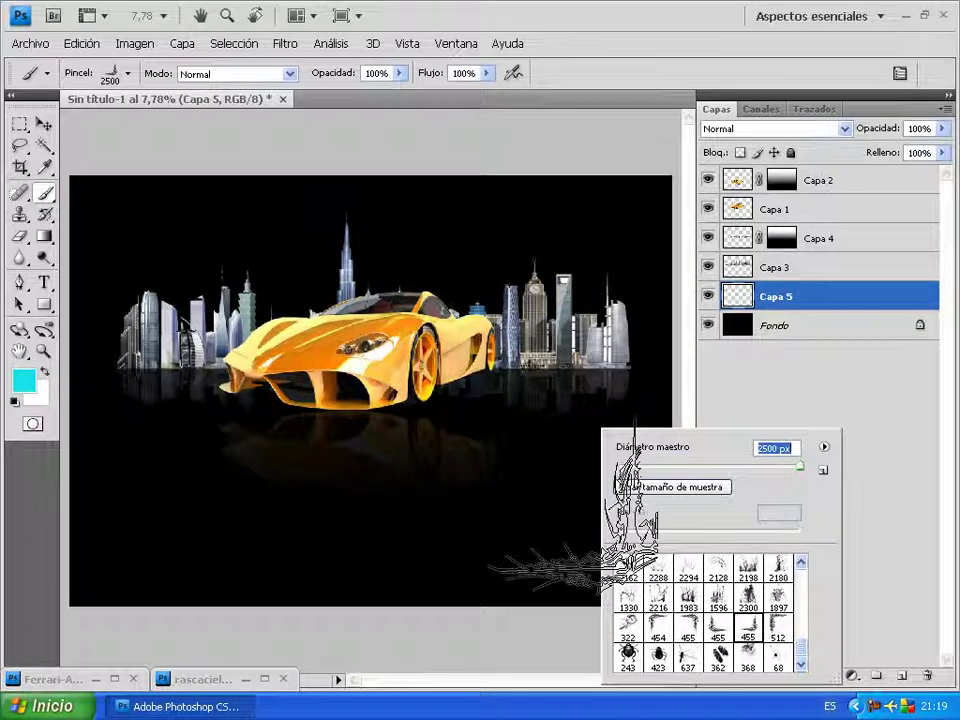
left_click(722, 516)
left_click_drag(800, 467, 812, 476)
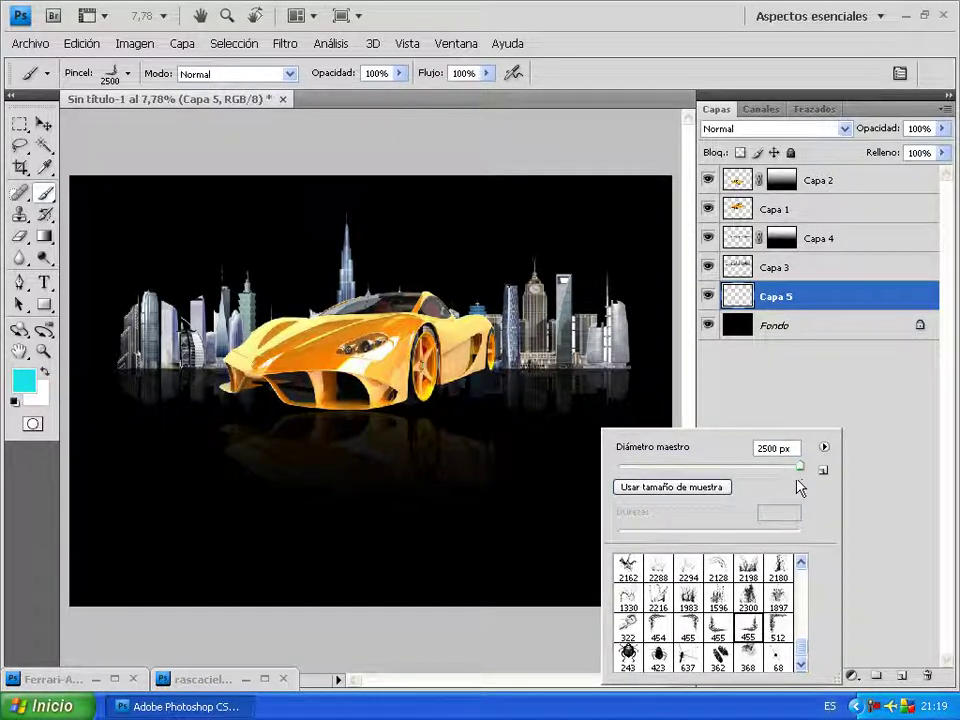
left_click(541, 480)
Stamp the cyan tribal ornament in the canvas's bottom-right corner
left_click(541, 480)
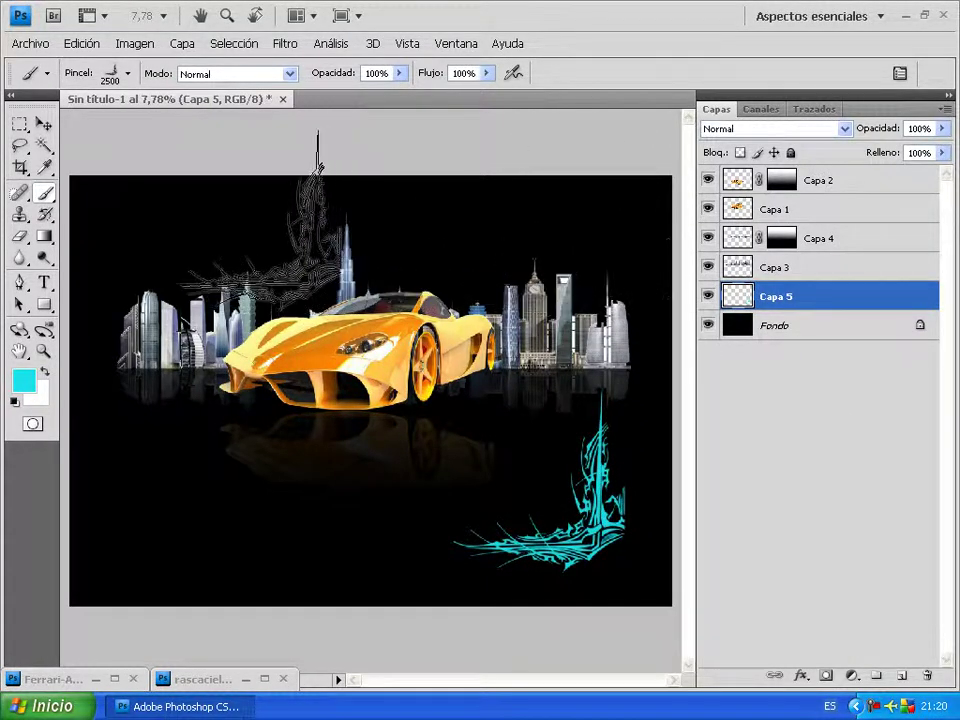
left_click(68, 52)
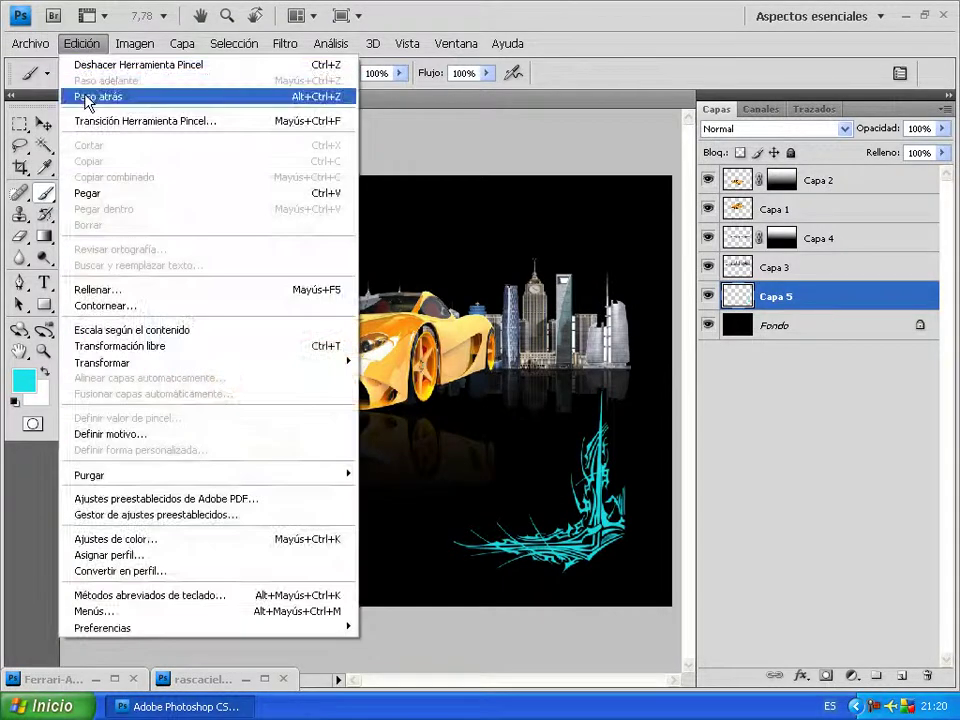
left_click(86, 96)
key("ctrl+shift+z")
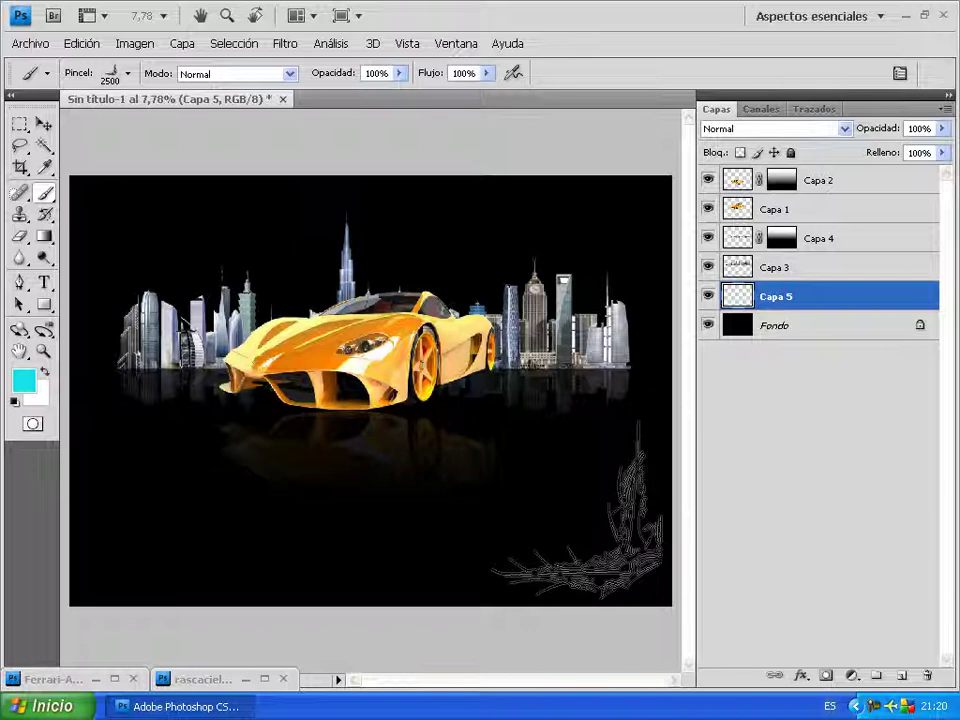
left_click(577, 510)
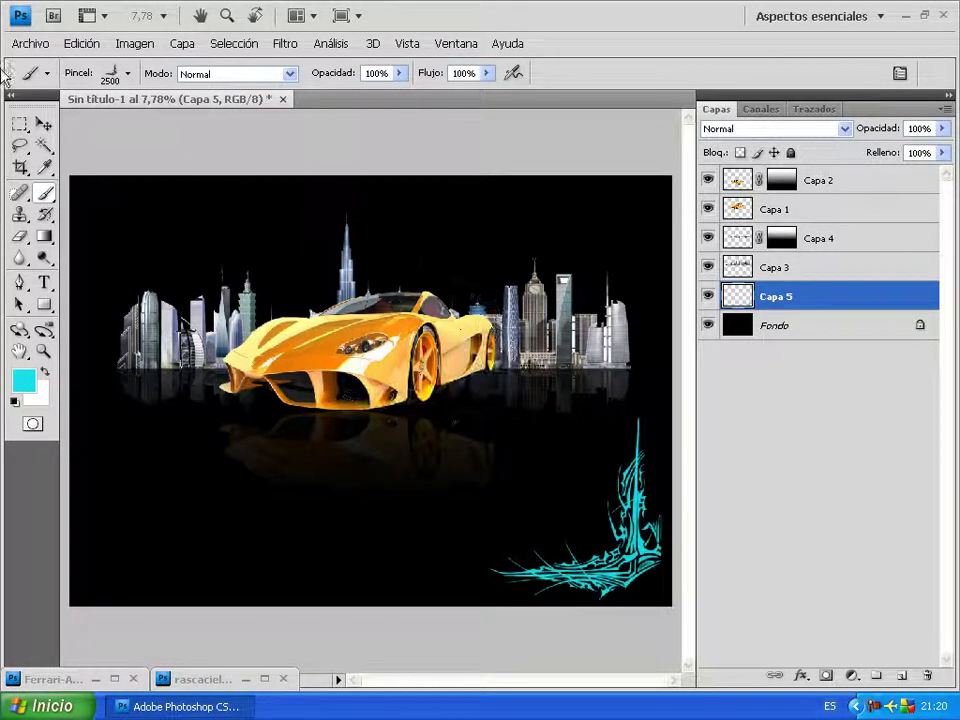
left_click(40, 122)
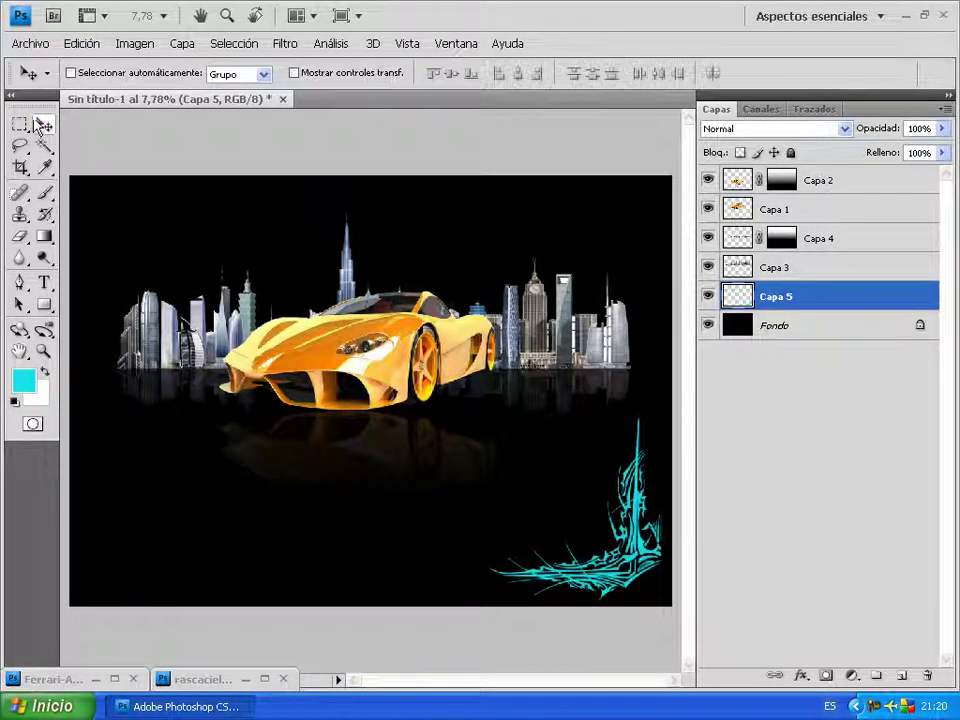
Give Capa 5 Bevel and Emboss and a golden yellow Inner Glow of about 80 px
double_click(873, 298)
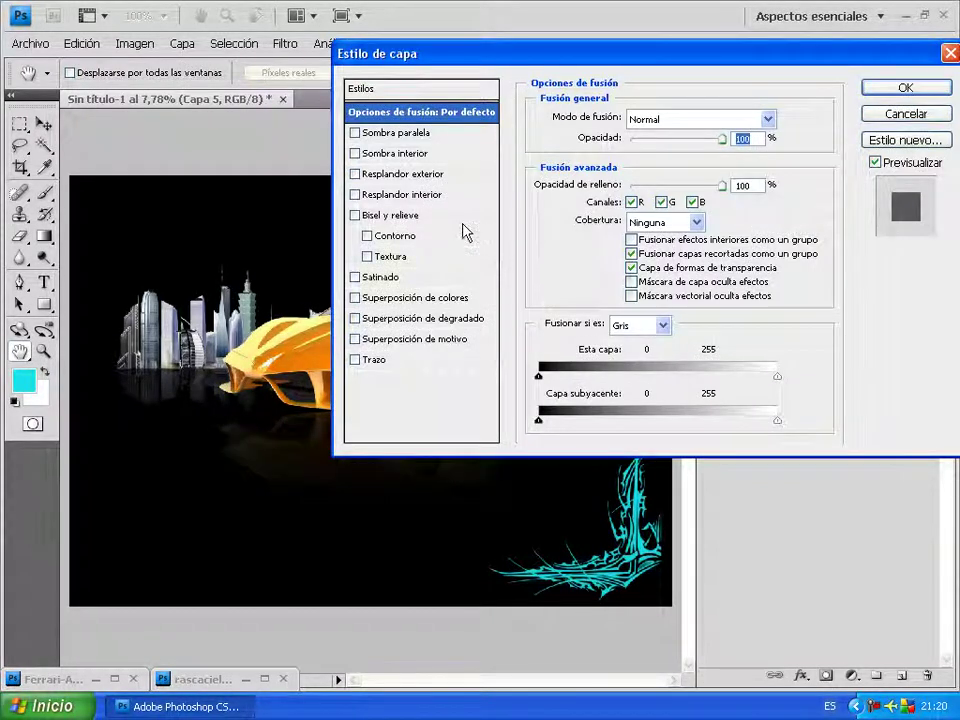
left_click(410, 218)
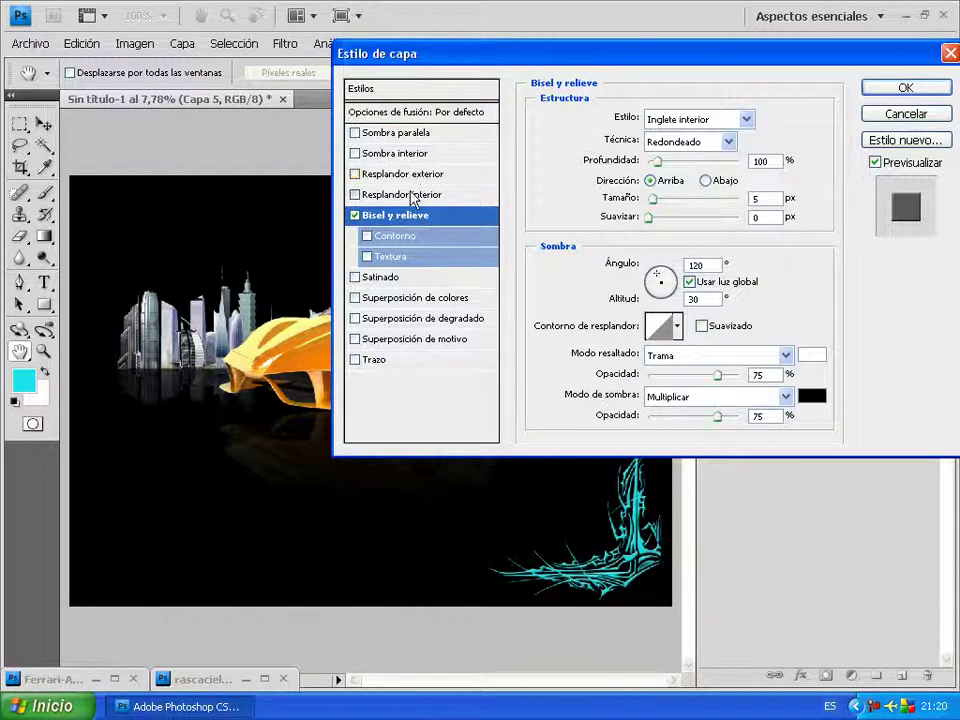
left_click(413, 196)
left_click(610, 180)
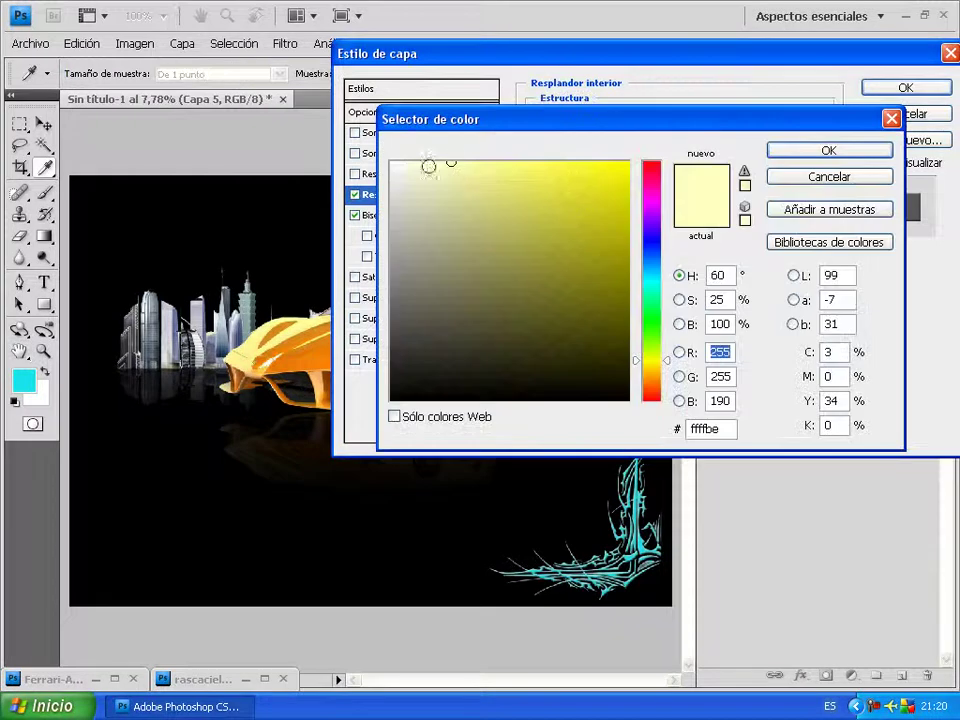
left_click(392, 164)
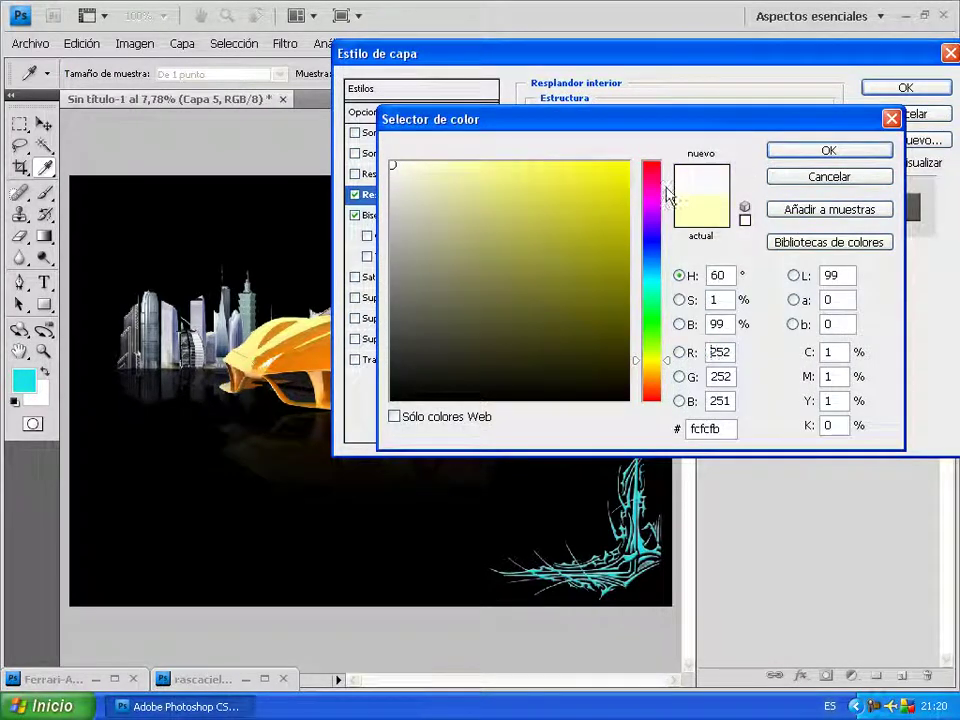
left_click(660, 372)
left_click_drag(611, 229, 611, 173)
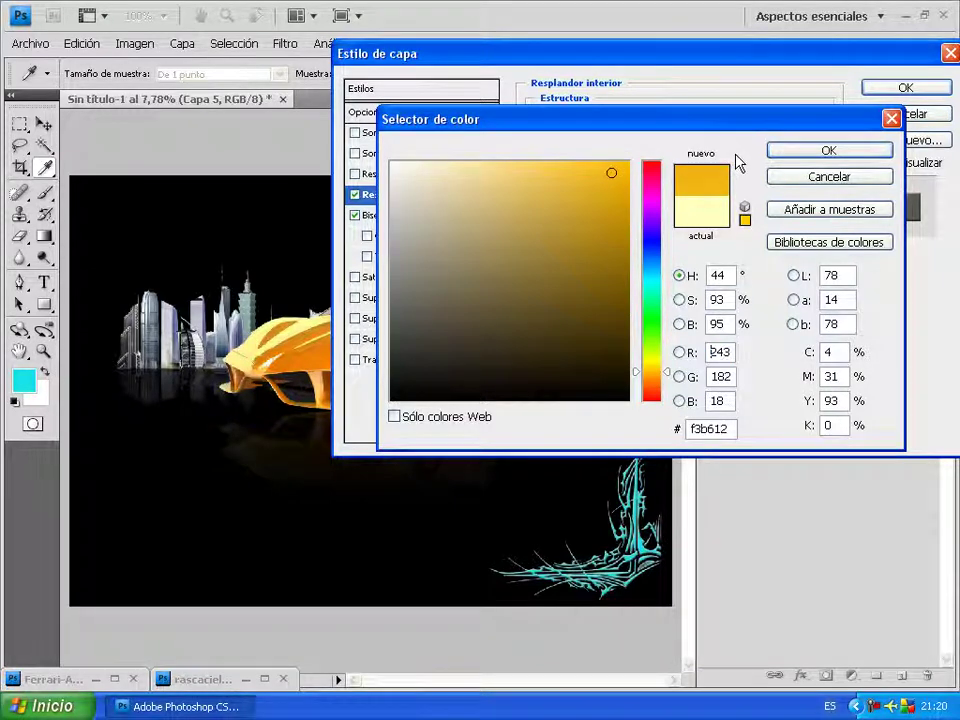
left_click(776, 152)
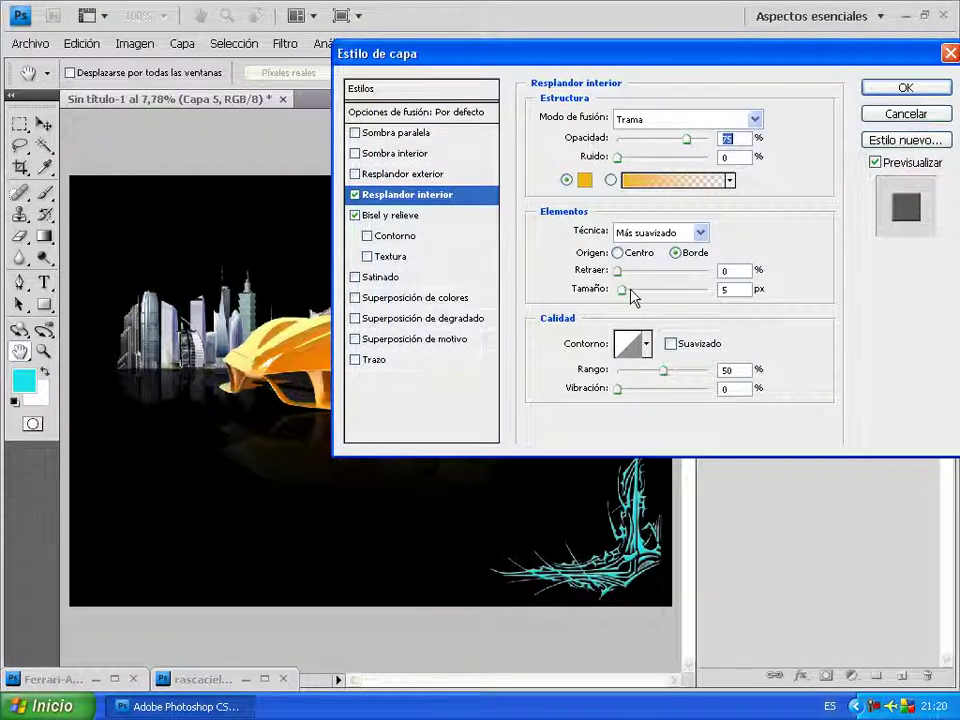
left_click_drag(624, 292, 667, 299)
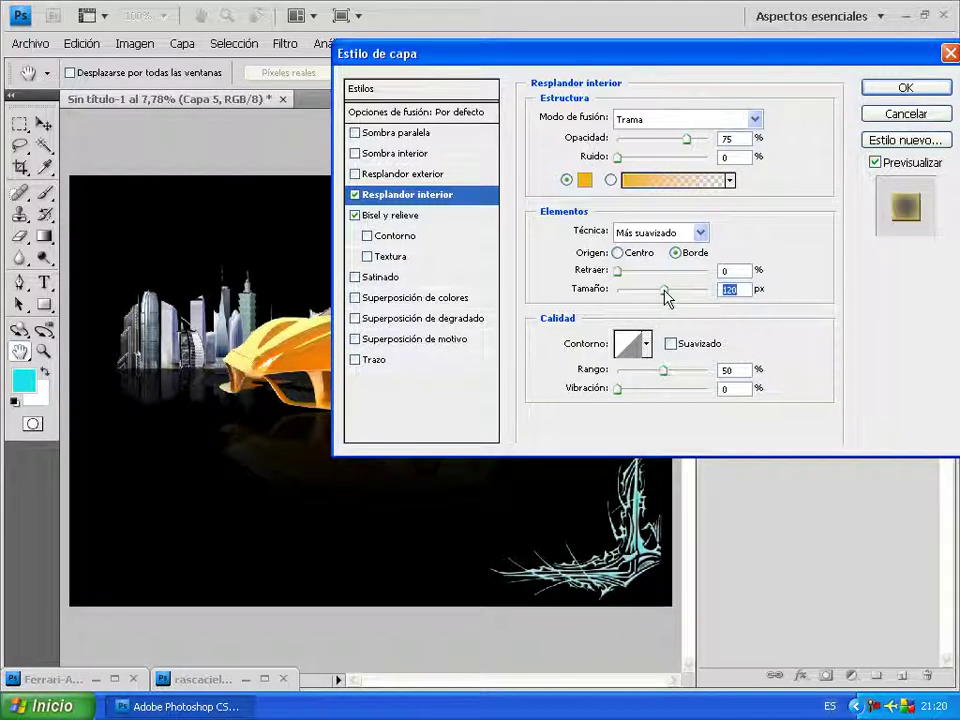
left_click(617, 270)
left_click_drag(662, 291, 655, 291)
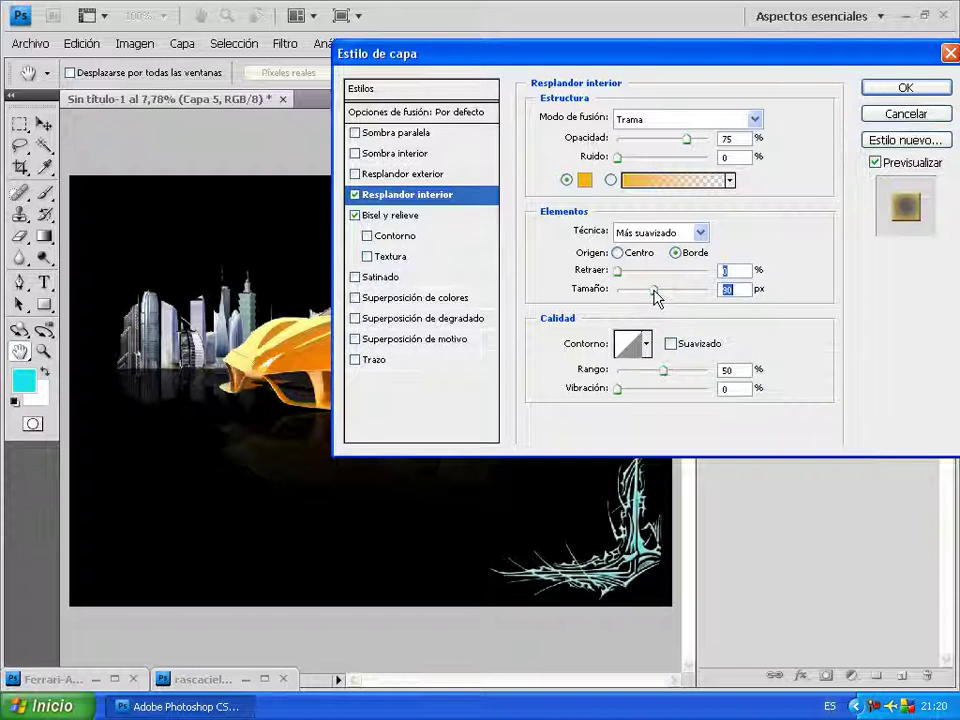
Add a larger orange Outer Glow and apply the layer styles
left_click(438, 176)
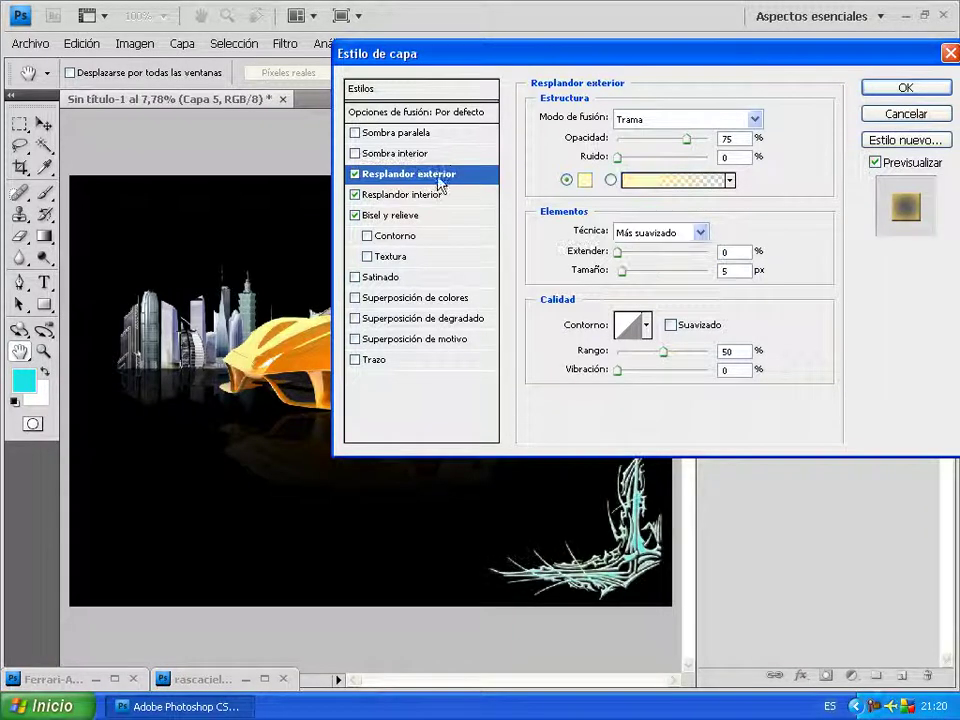
left_click(585, 181)
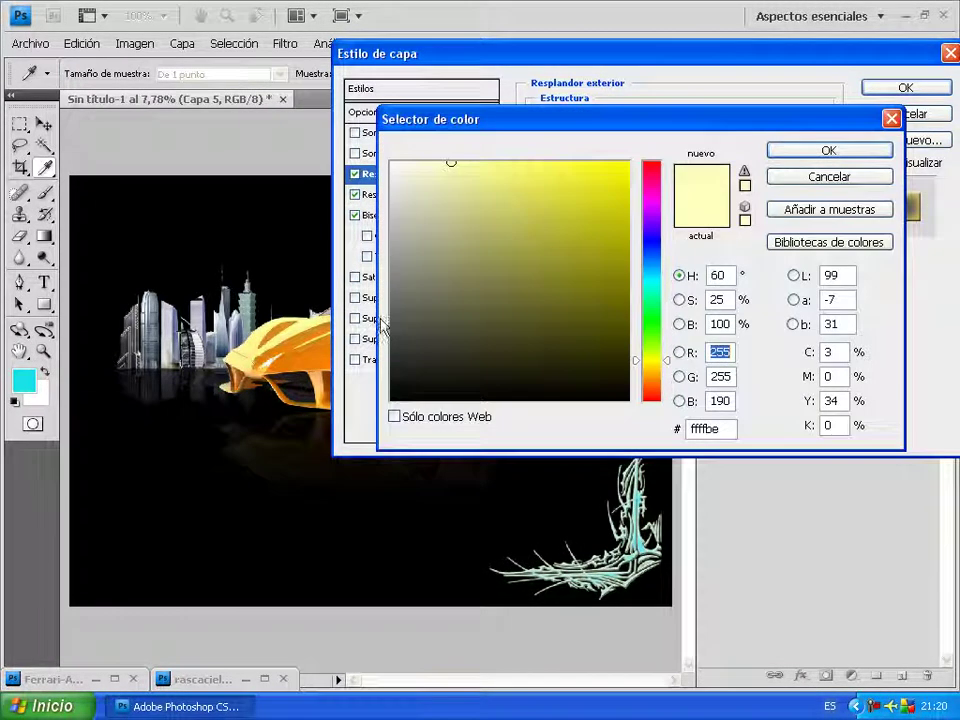
left_click(265, 335)
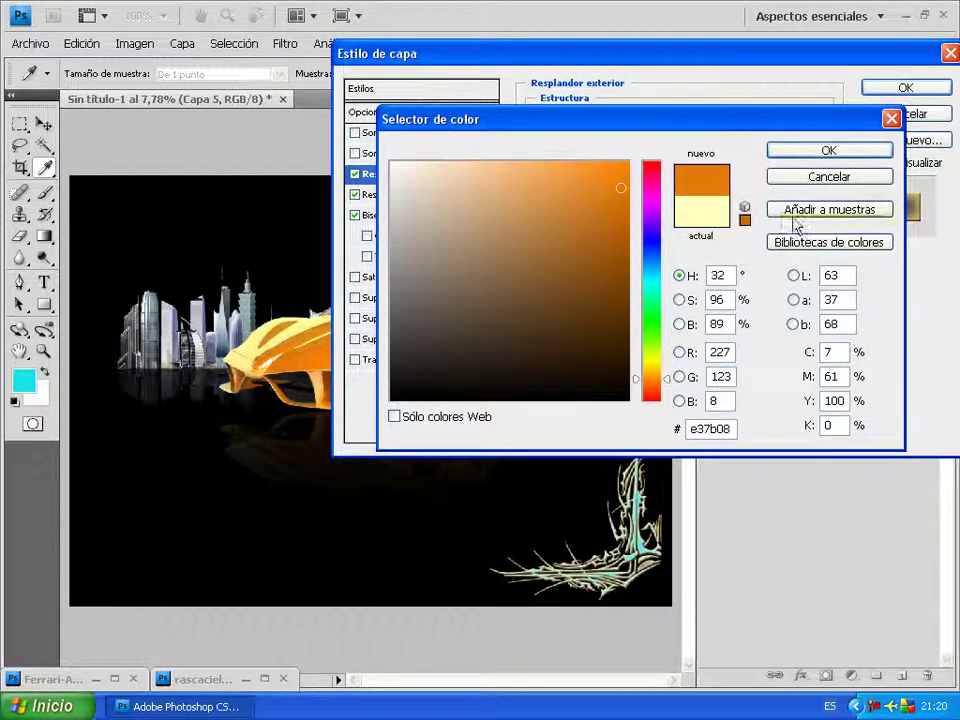
left_click(858, 153)
left_click_drag(621, 270, 645, 281)
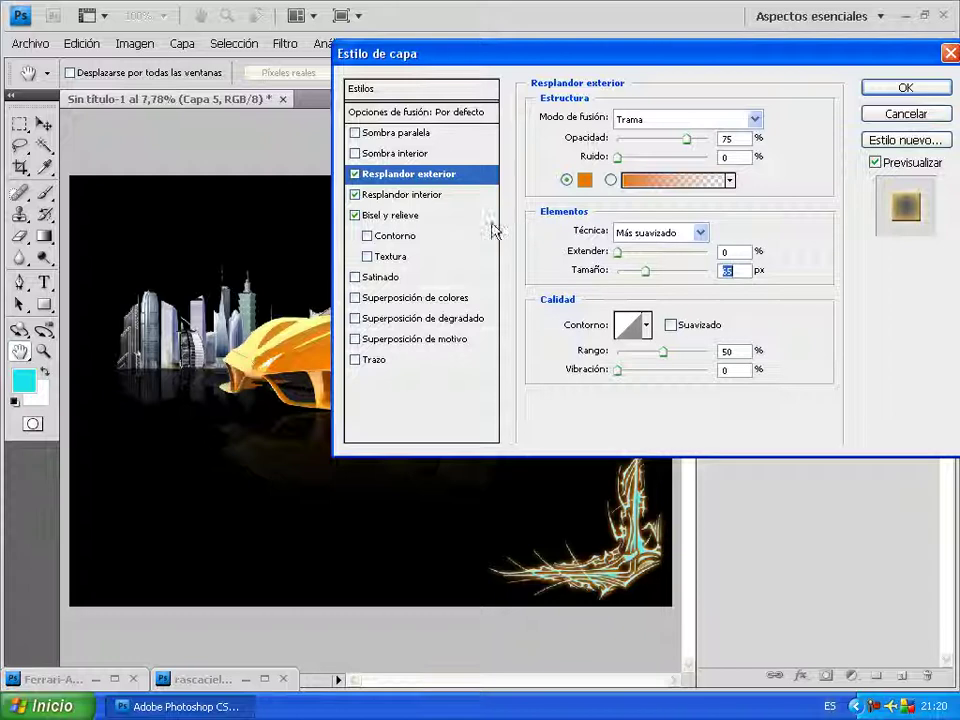
left_click(876, 88)
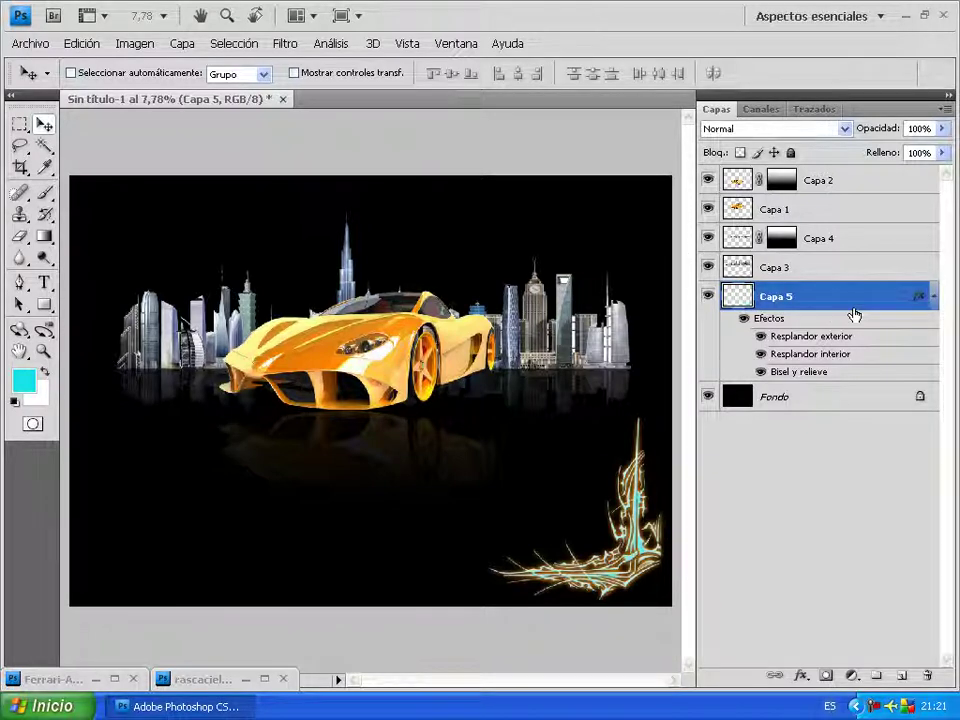
Collapse Capa 5's effects list and add new layer Capa 6 above Capa 2
left_click(934, 297)
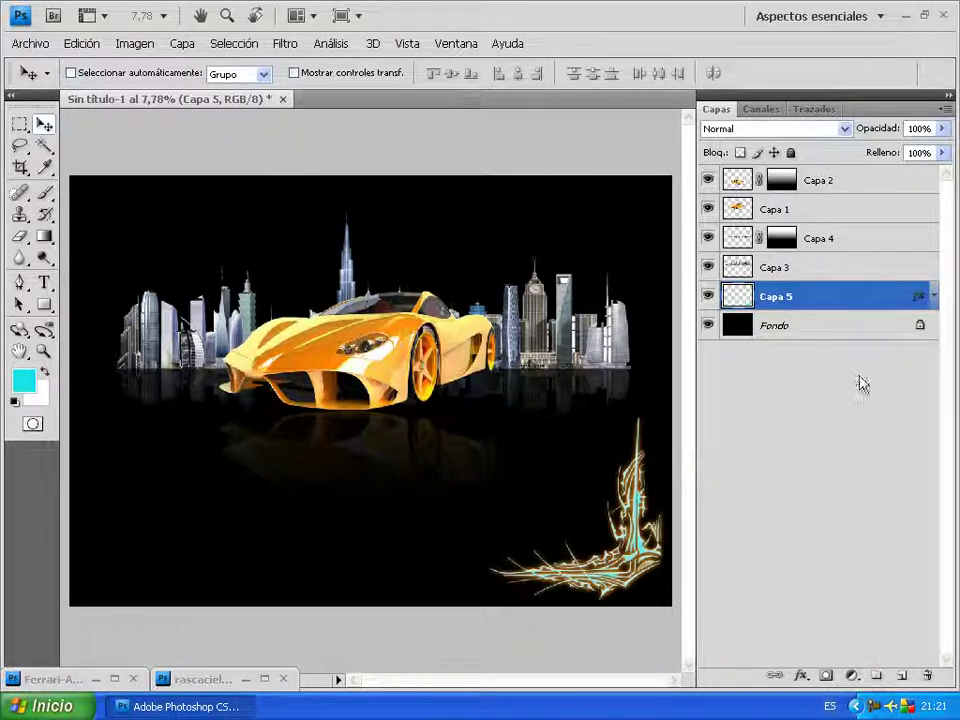
left_click(858, 180)
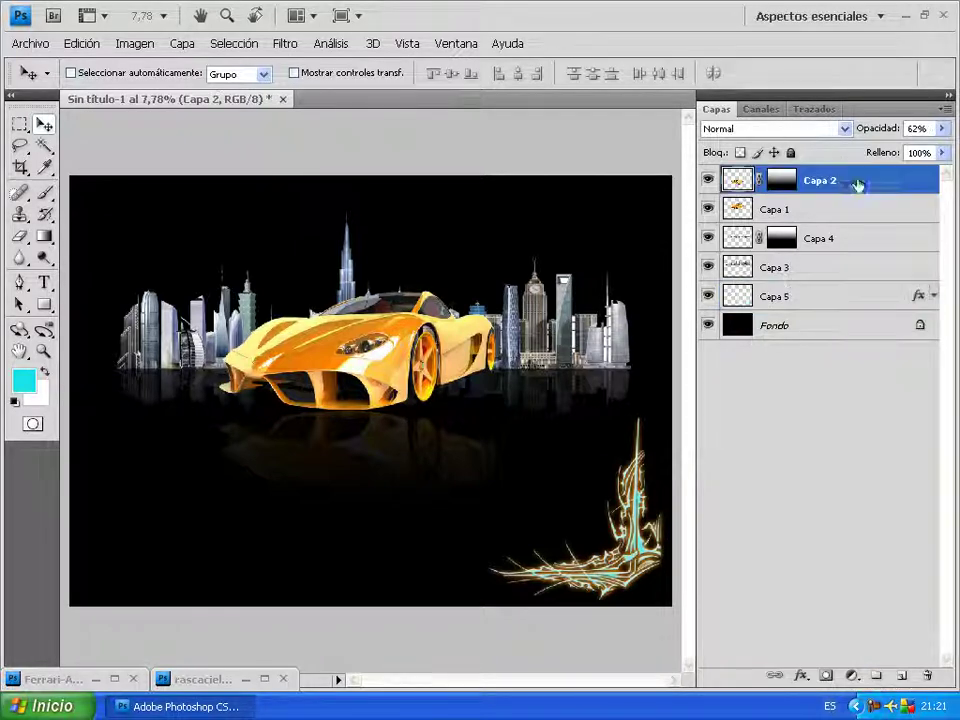
left_click(901, 676)
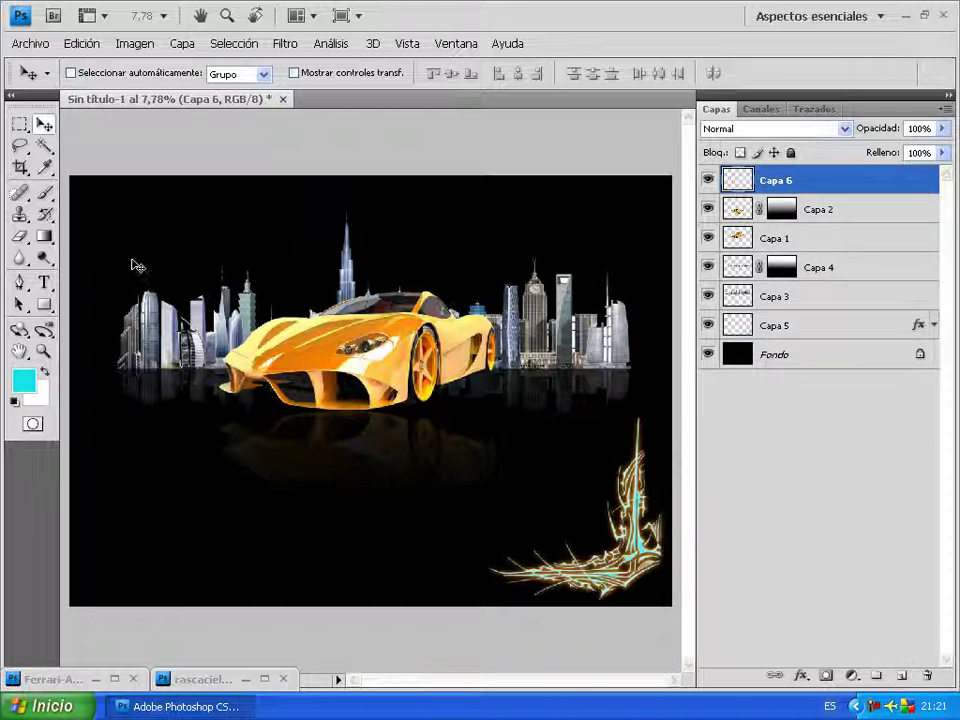
Type the 'torrente 181' text at the lower left in orange sampled from the image
left_click(44, 283)
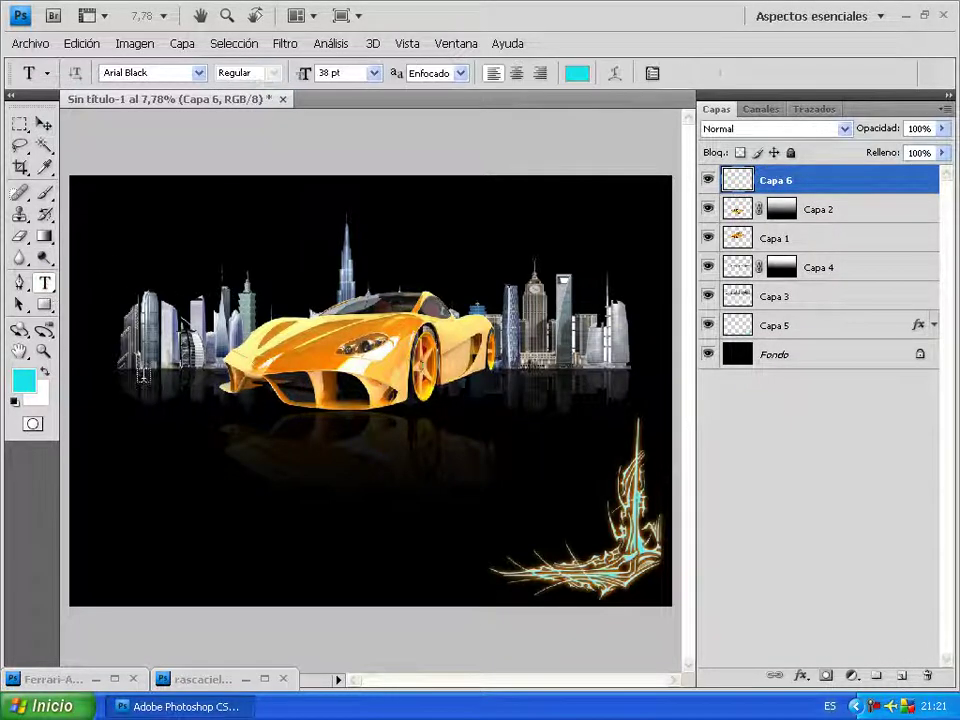
left_click(577, 73)
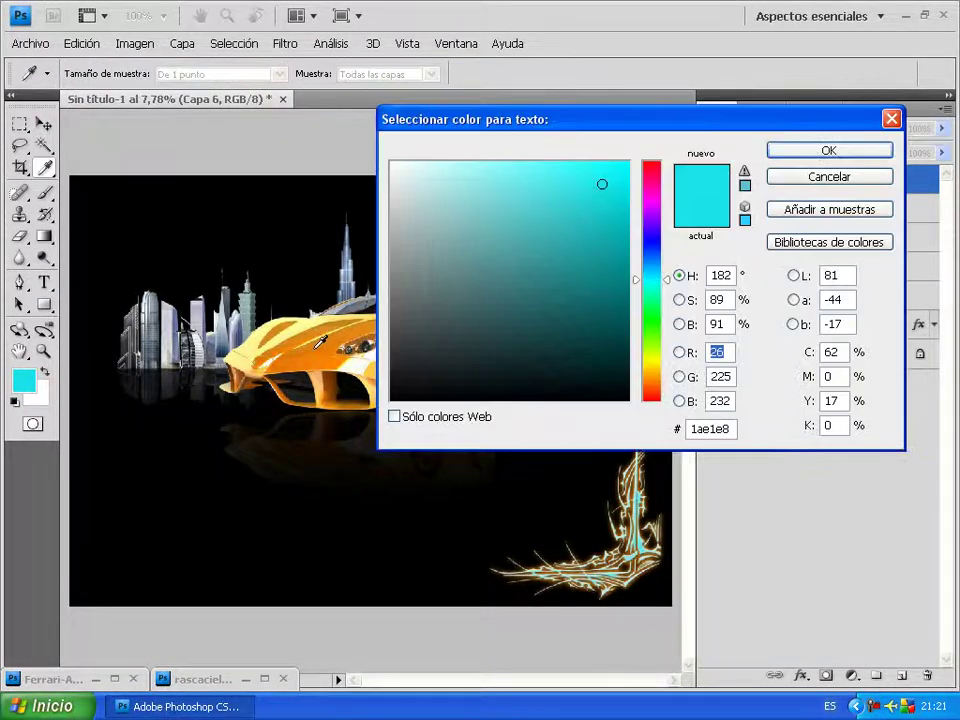
left_click(441, 309)
left_click(796, 152)
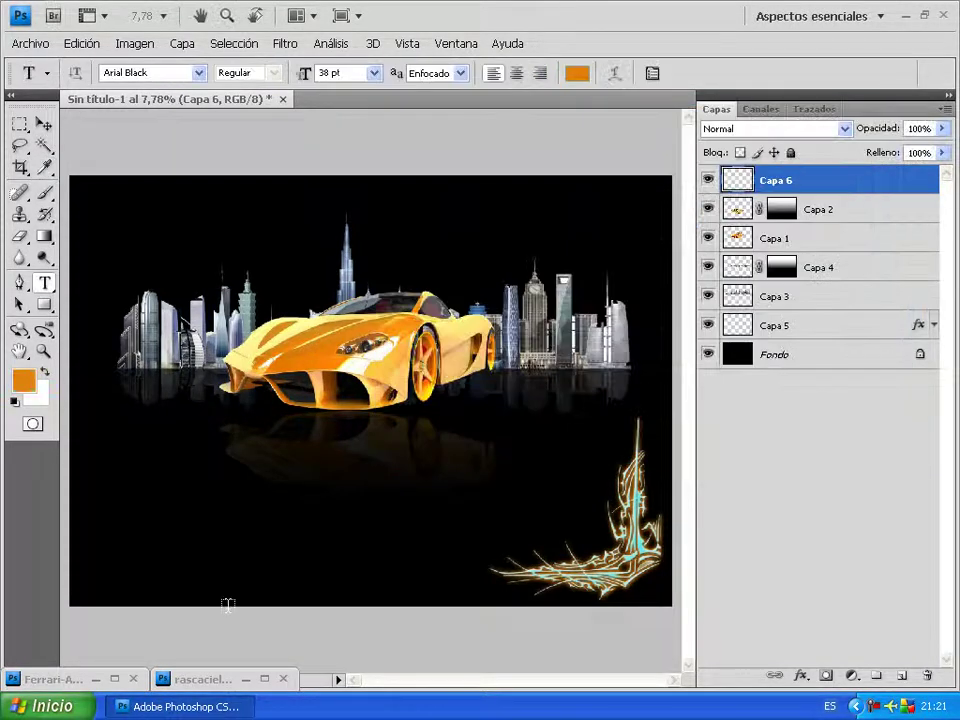
left_click(139, 538)
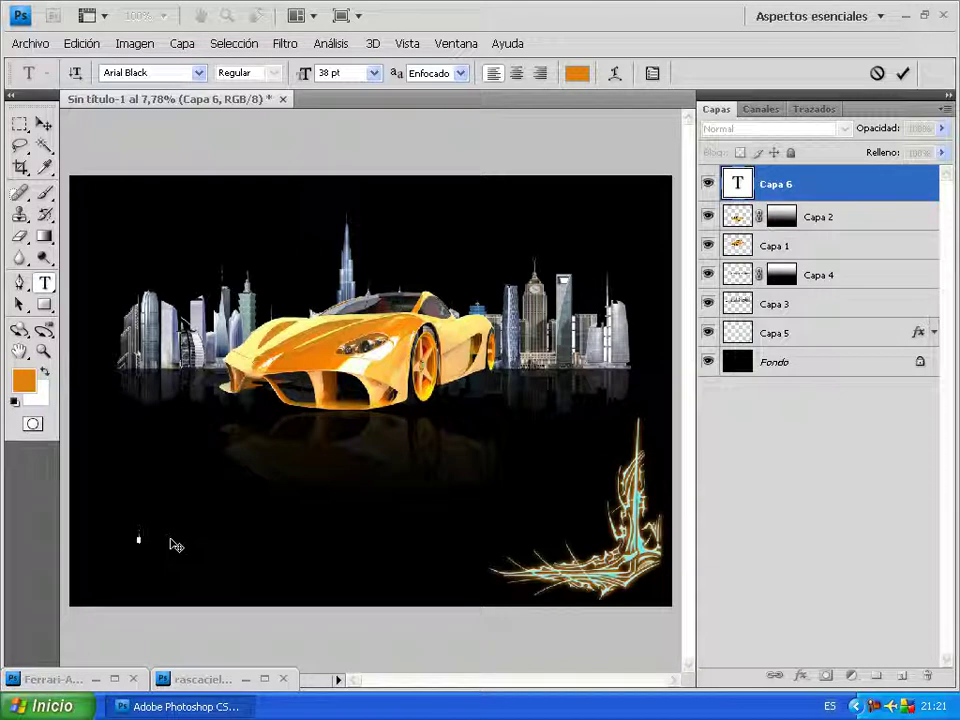
type("Fe")
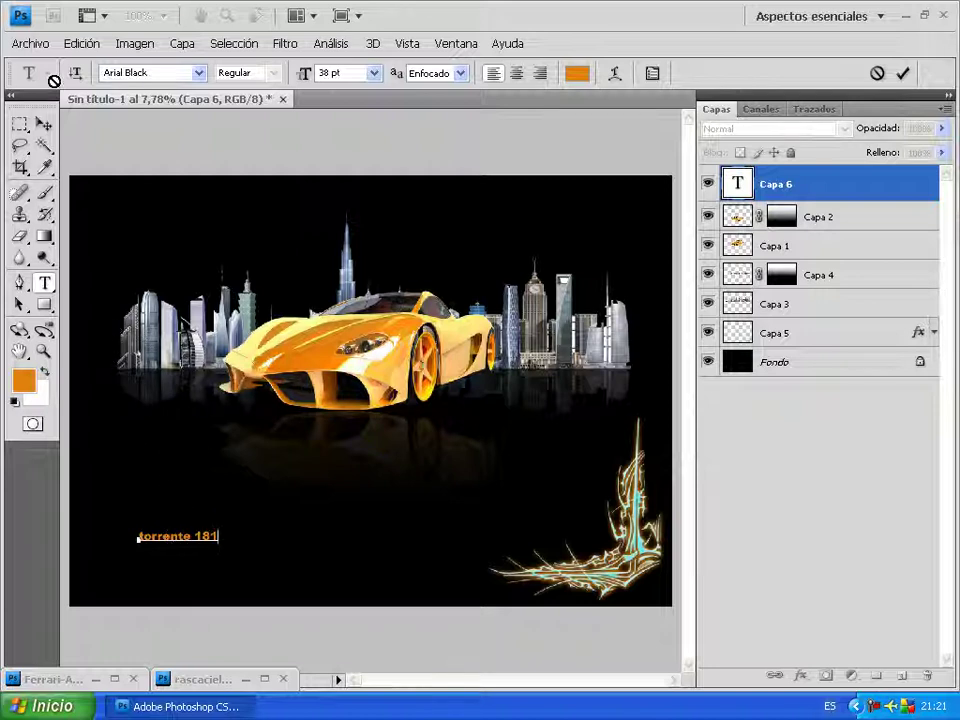
Free Transform the text to enlarge it and shift it slightly right
left_click(76, 43)
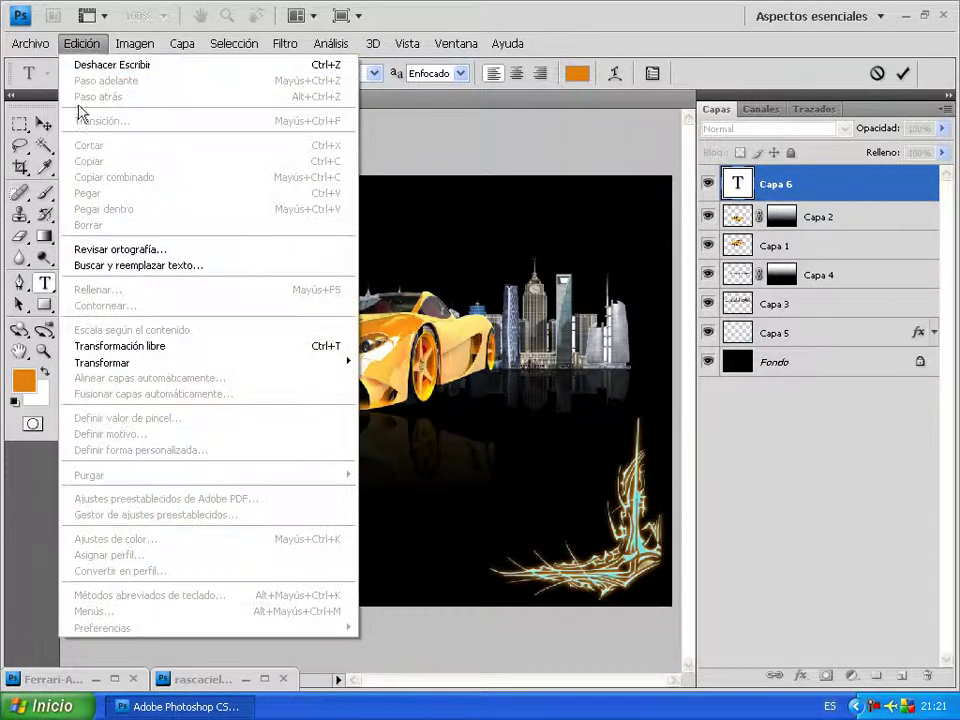
left_click(111, 346)
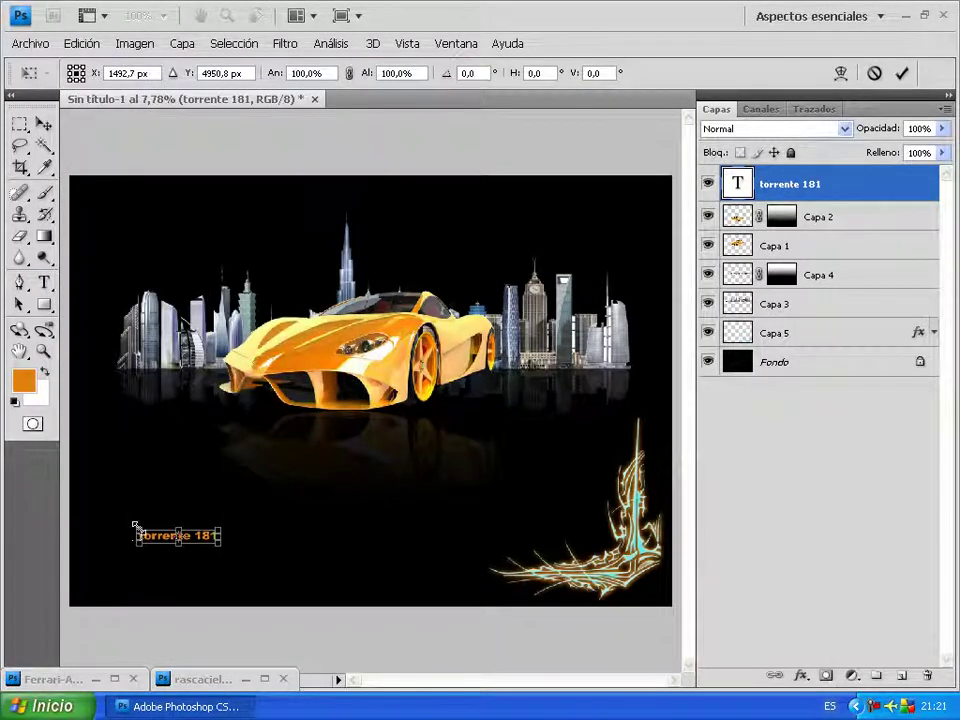
mouse_move(137, 527)
left_mouse_down()
mouse_move(97, 478)
mouse_move(85, 484)
left_mouse_up()
left_click_drag(139, 530, 199, 527)
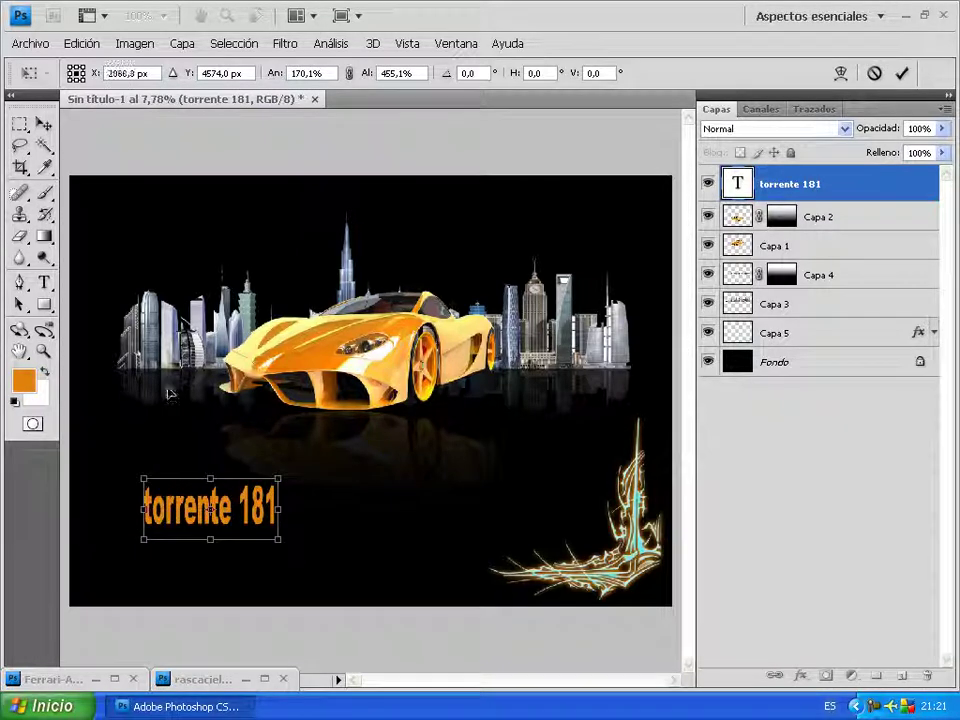
key("Return")
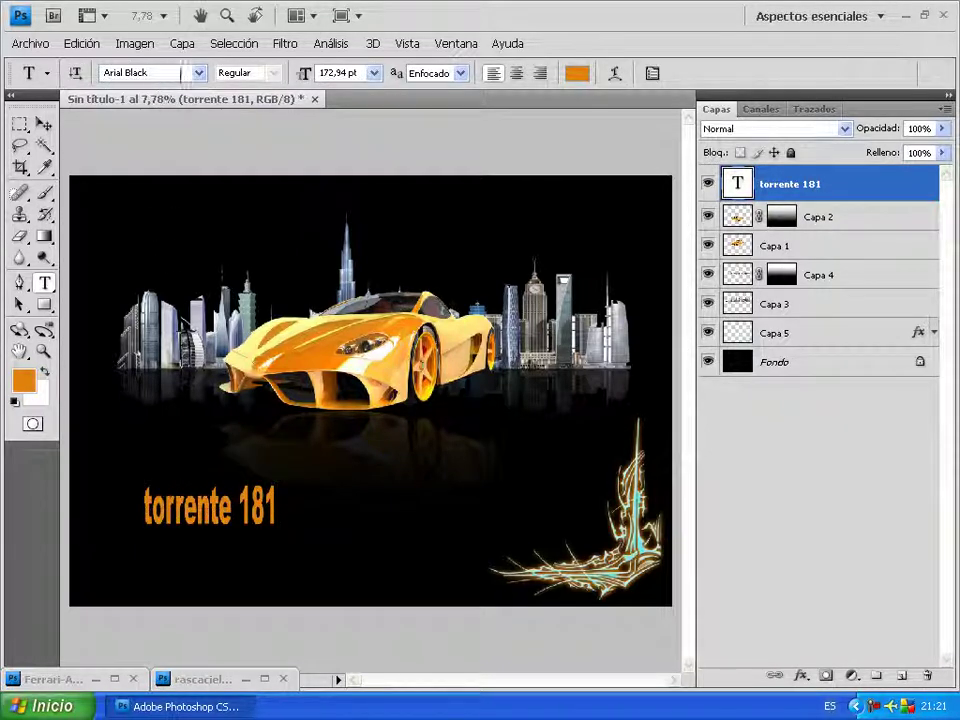
Set the text's font to Cooper Std Black
left_click(175, 73)
key("Down")
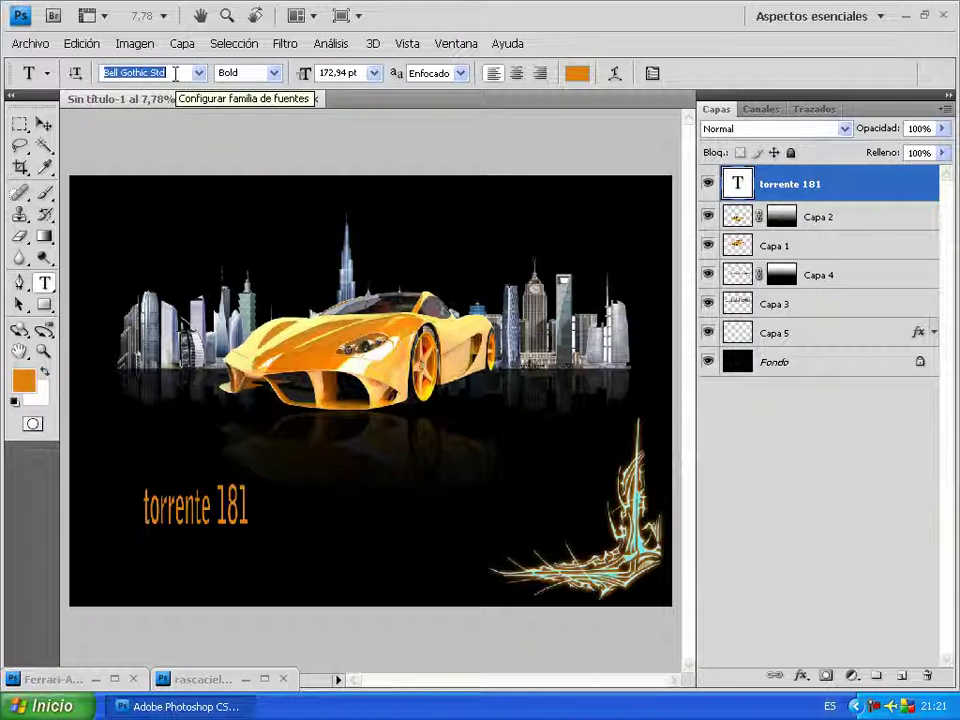
key("Down")
key("Down")
key("Down")
key("Down")
key("Down")
key("Down")
key("Down")
key("Down")
key("Down")
key("Down")
key("Down")
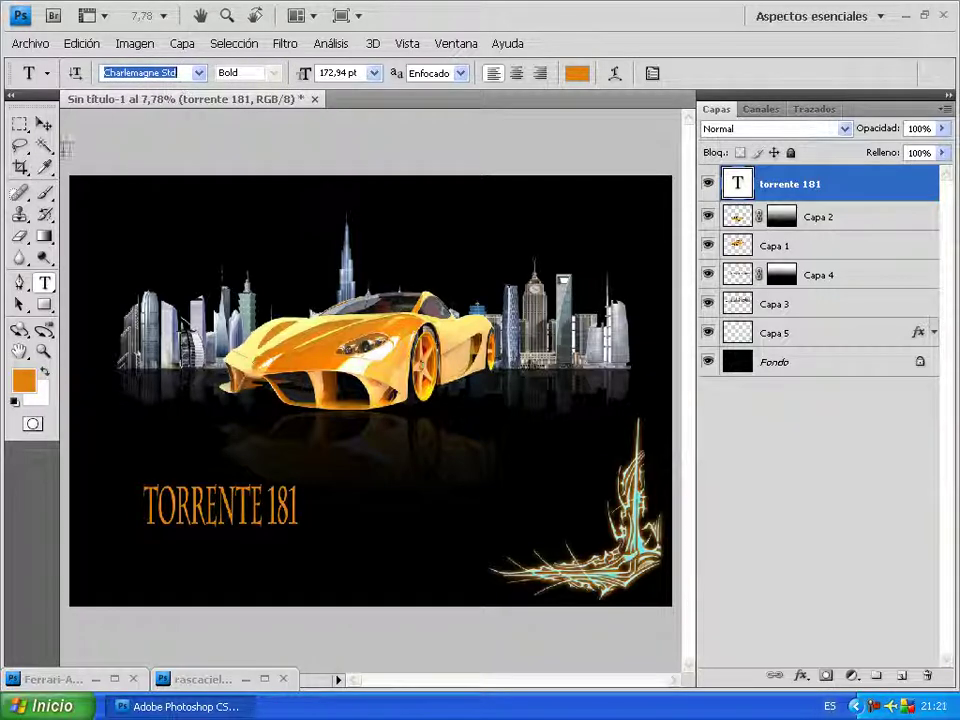
key("Down")
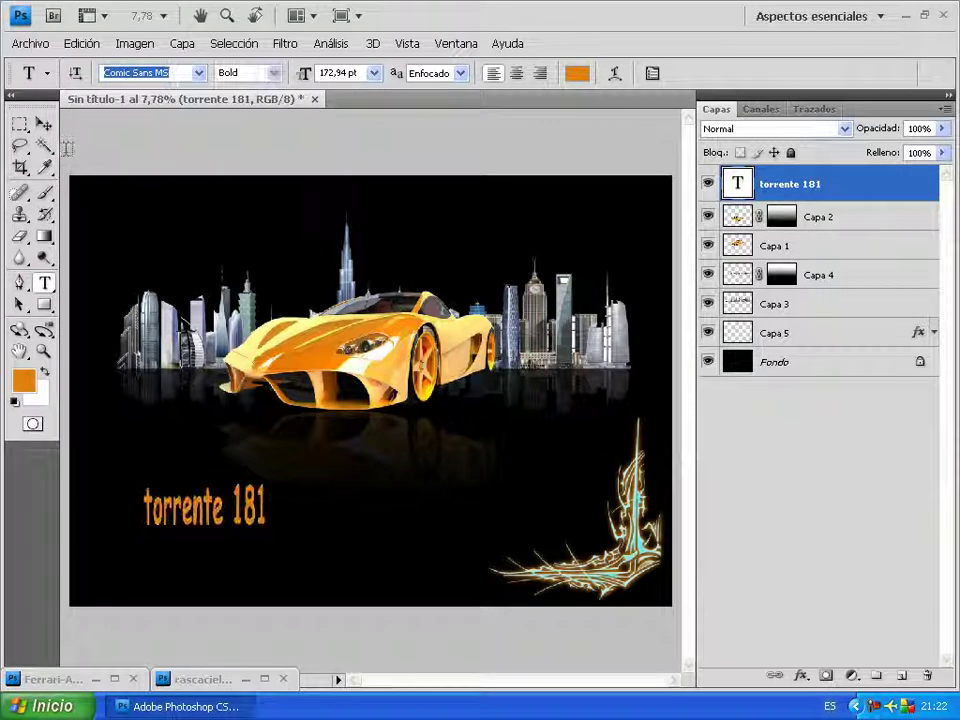
key("Down")
key("Down")
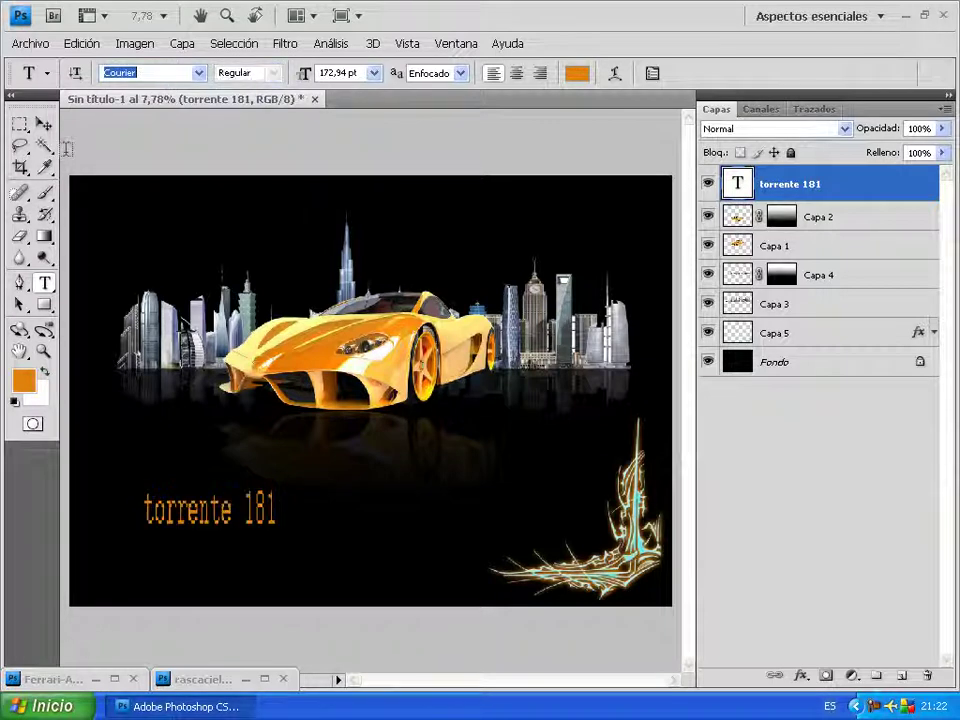
key("Up")
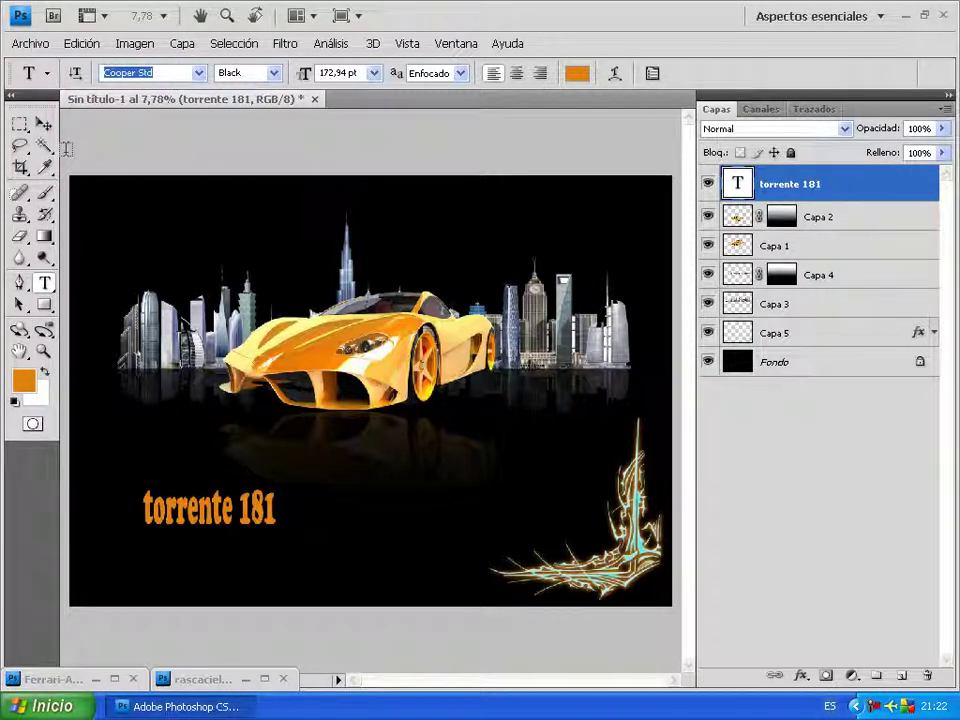
Rasterize the torrente 181 text and distort it in perspective, tall at left, tapering right
right_click(898, 191)
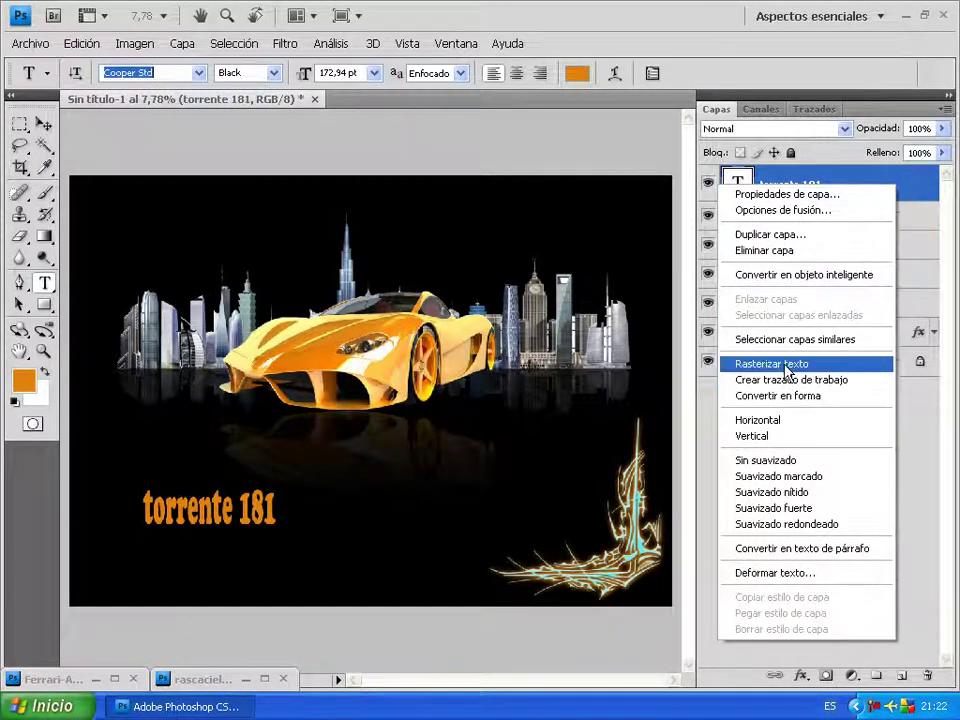
left_click(785, 365)
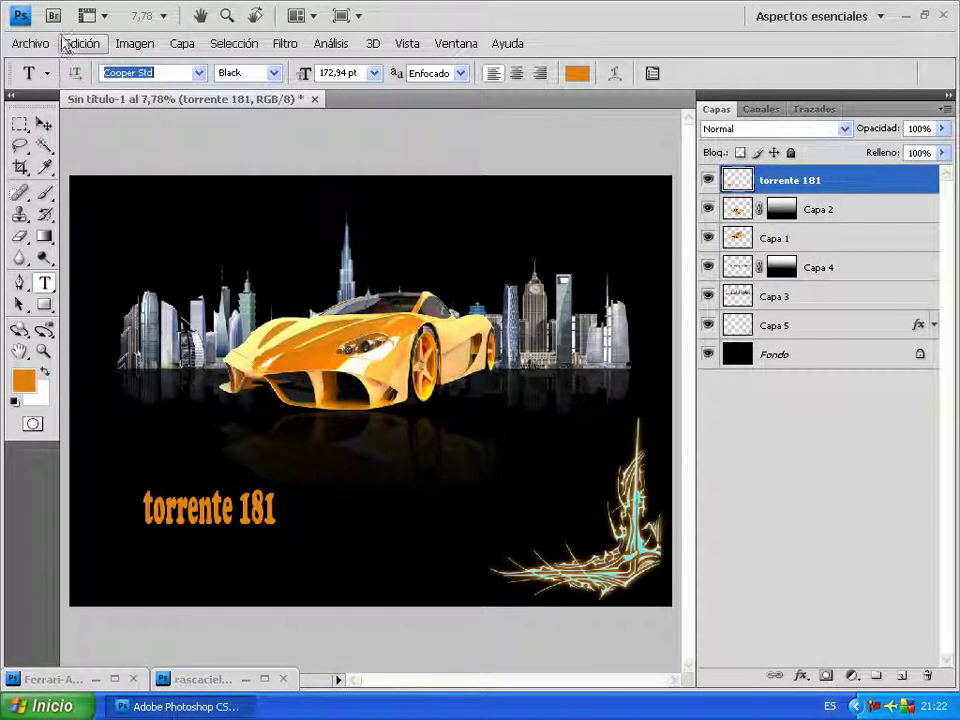
left_click(72, 46)
mouse_move(102, 362)
left_click(402, 451)
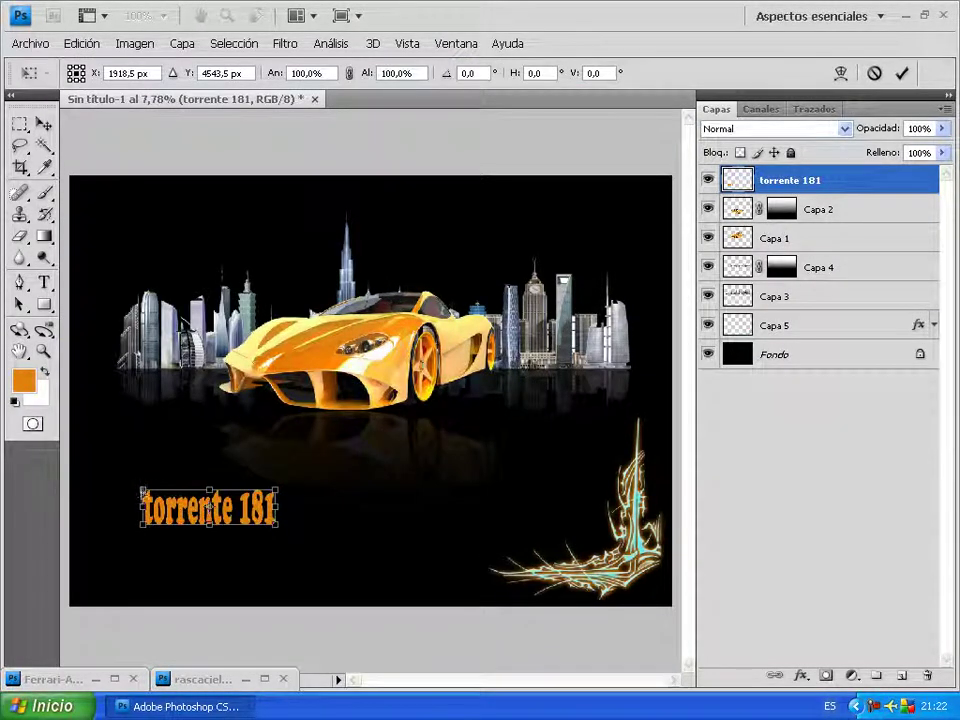
left_click_drag(143, 492, 143, 437)
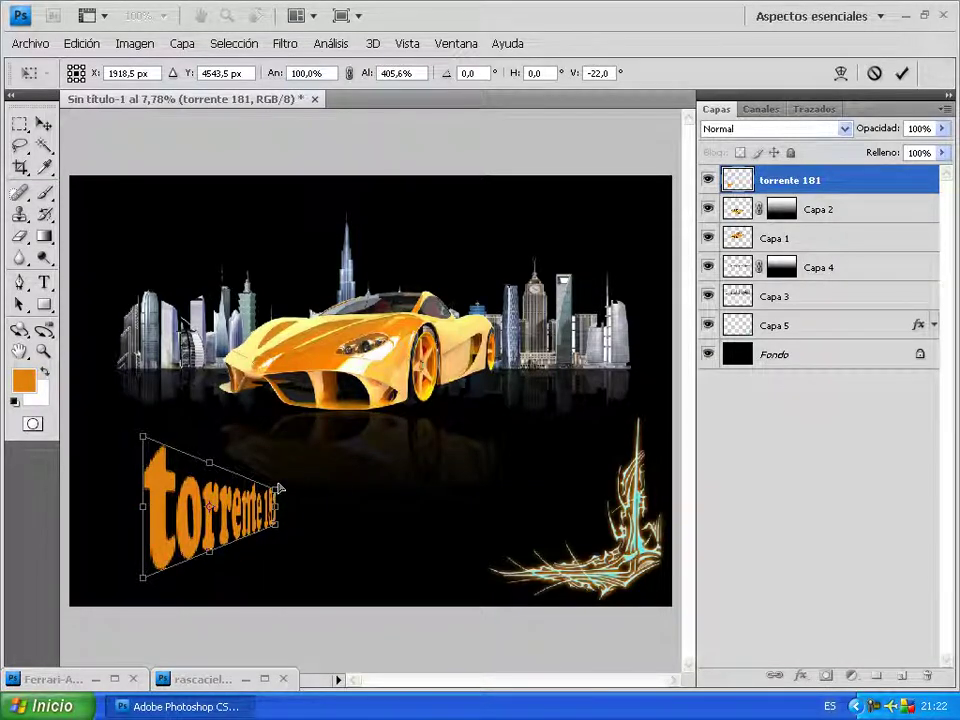
left_click_drag(287, 481, 292, 476)
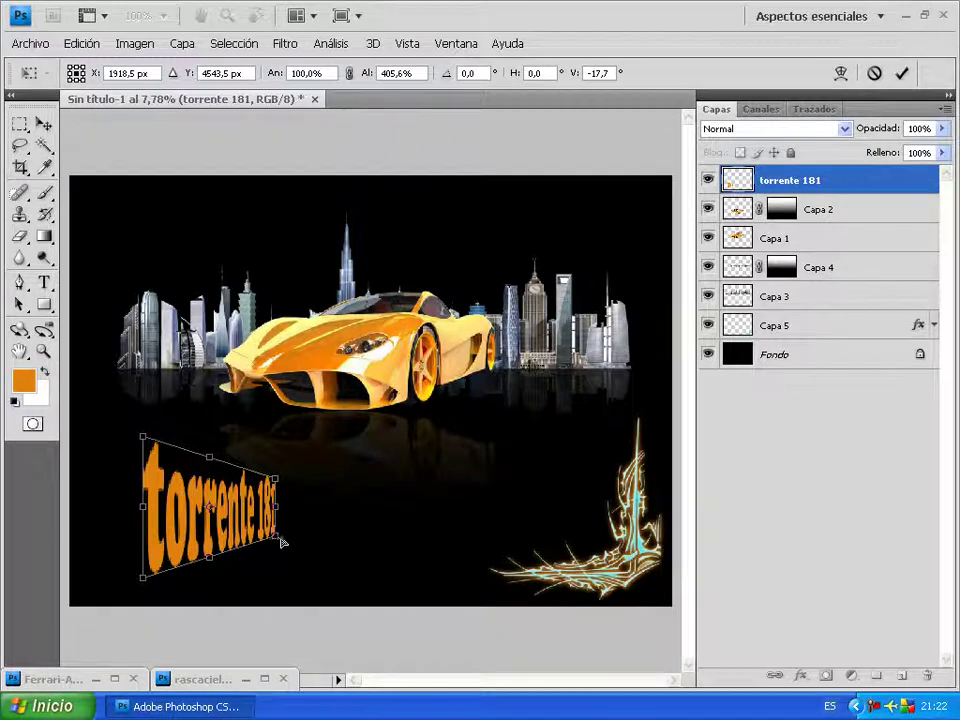
left_click_drag(289, 542, 322, 540)
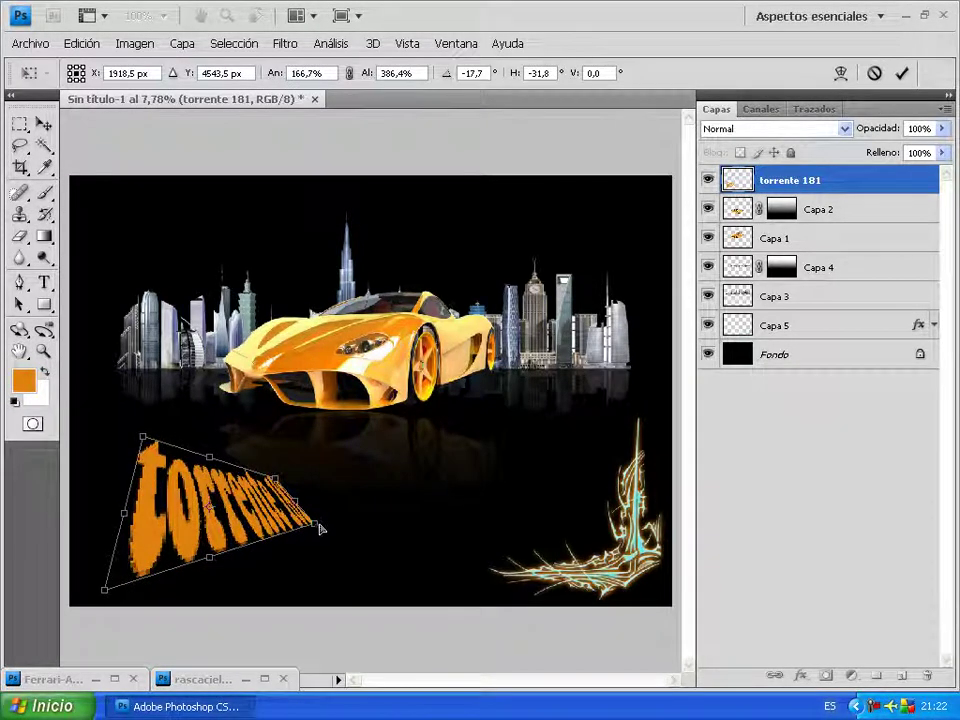
key("Return")
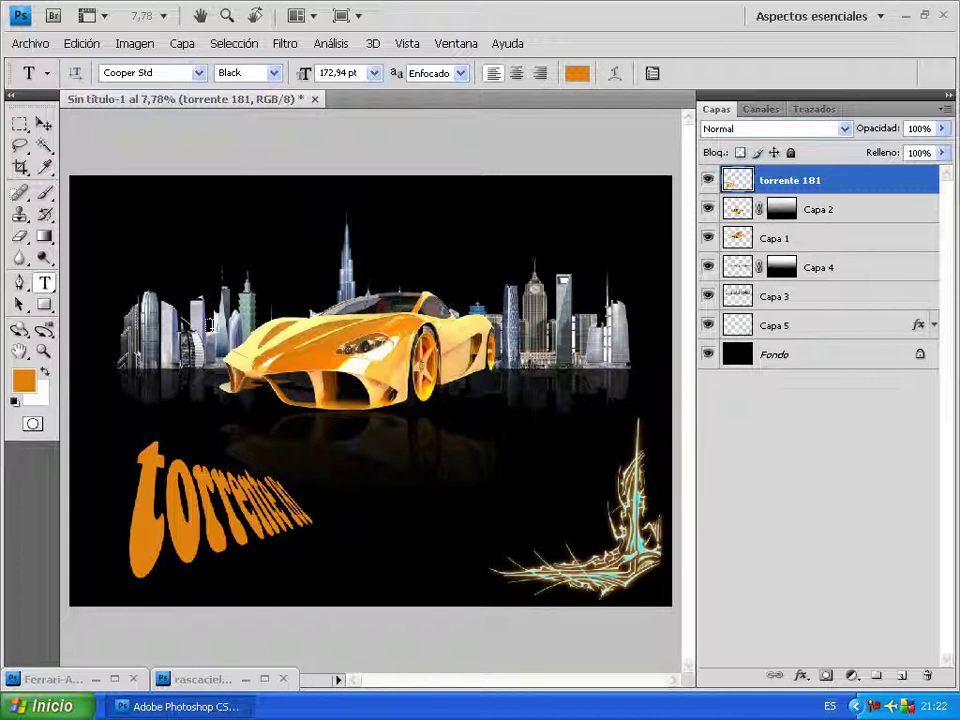
Enable Bevel and Emboss on the text layer with a wavy gloss contour
double_click(852, 181)
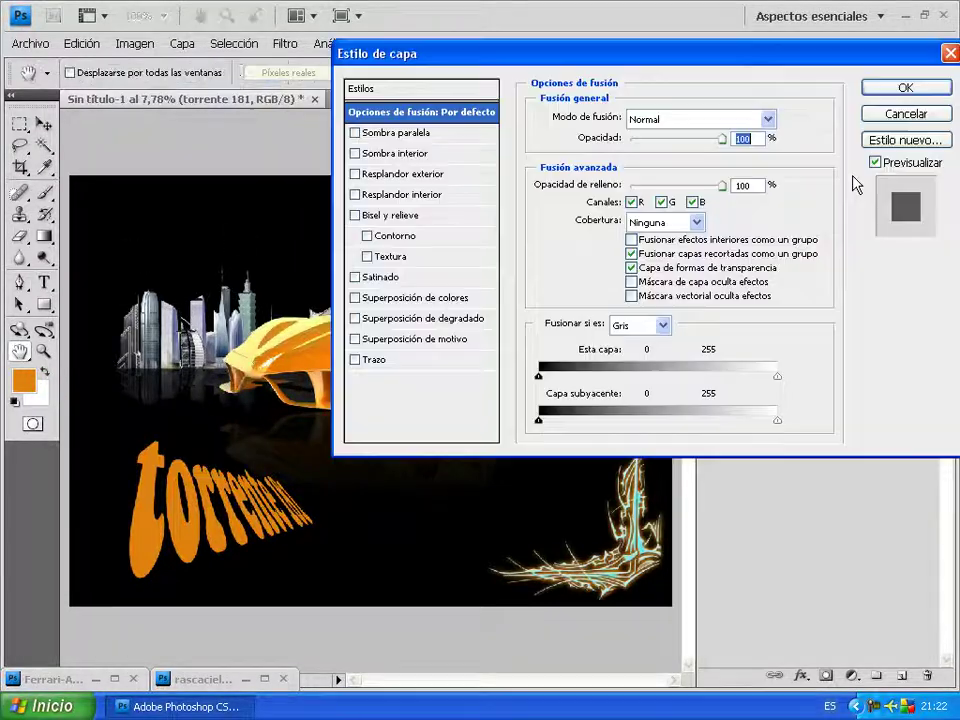
left_click(402, 217)
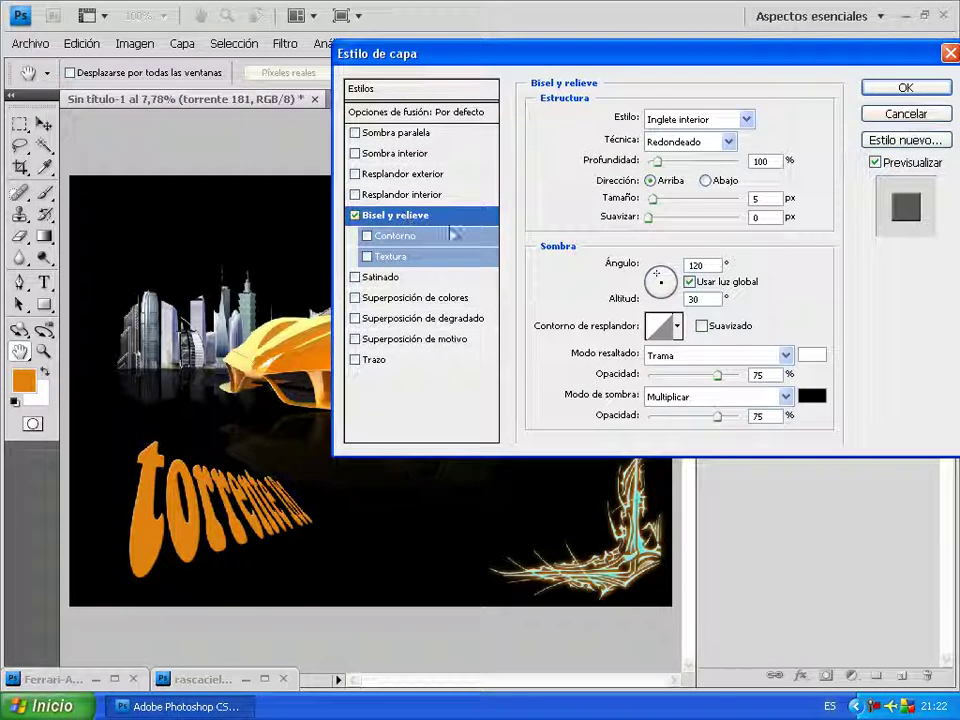
left_click(677, 327)
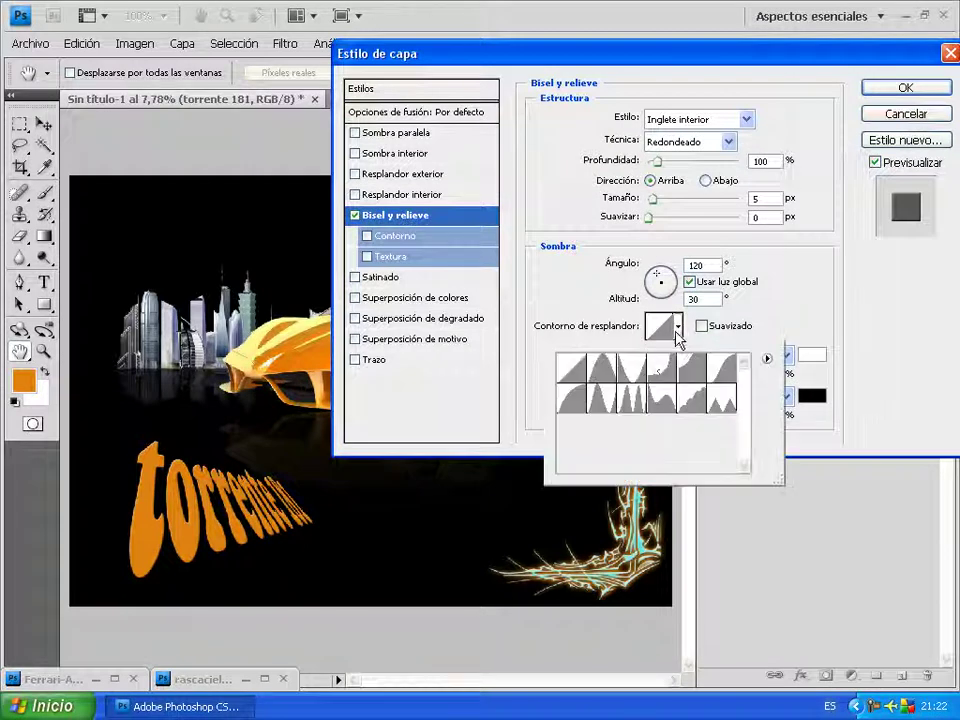
double_click(664, 401)
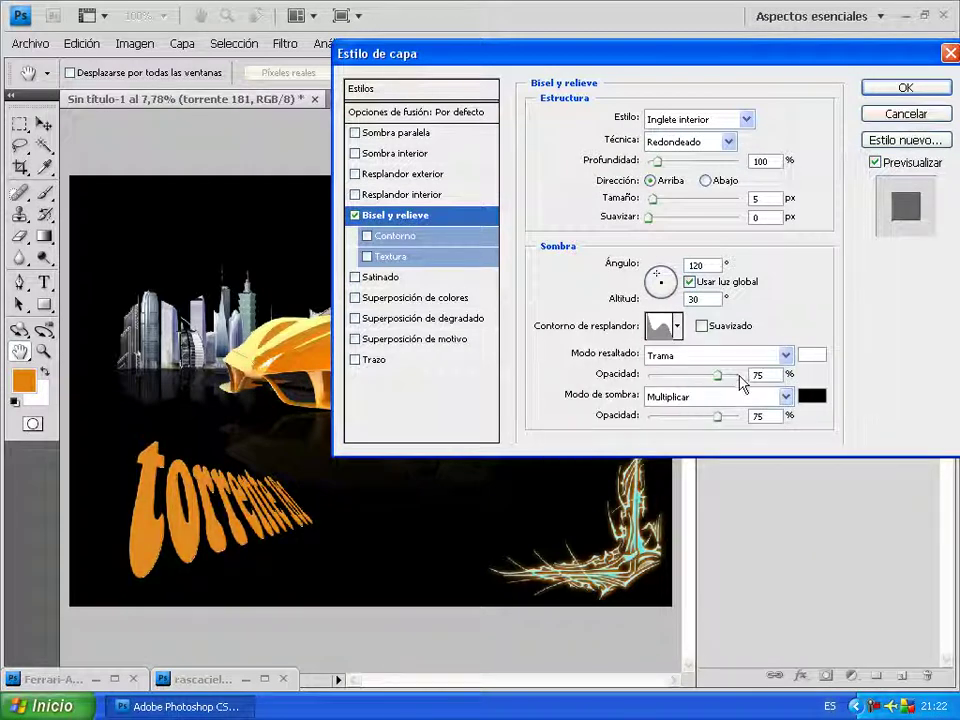
Set a pale yellow highlight and sampled orange shadow, both 100% opacity, highlight Multiply
left_click(811, 355)
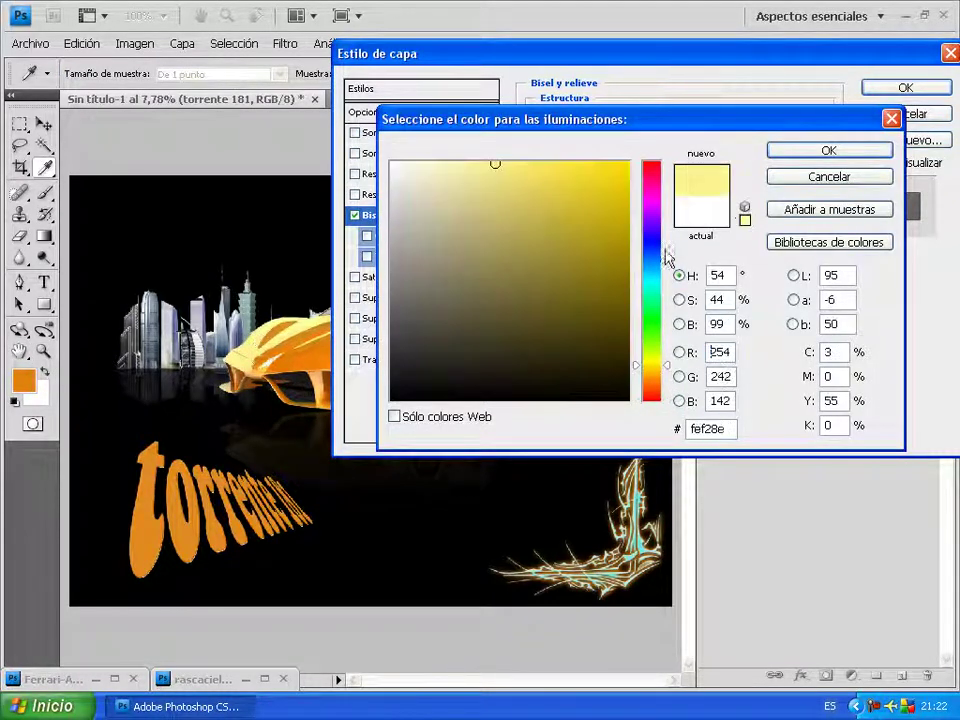
left_click(797, 150)
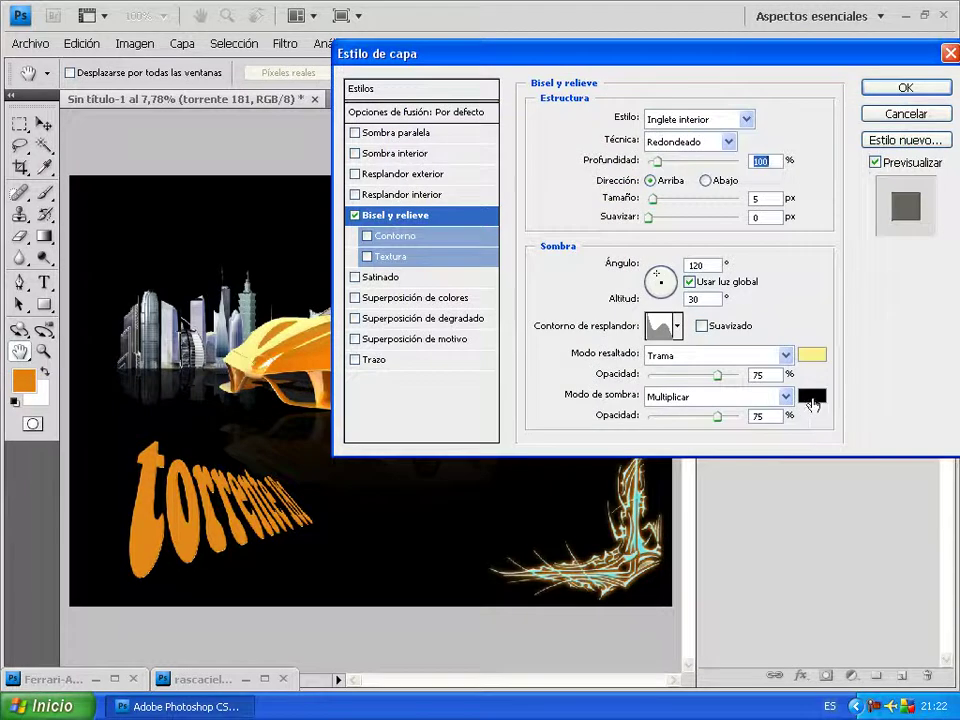
left_click(811, 396)
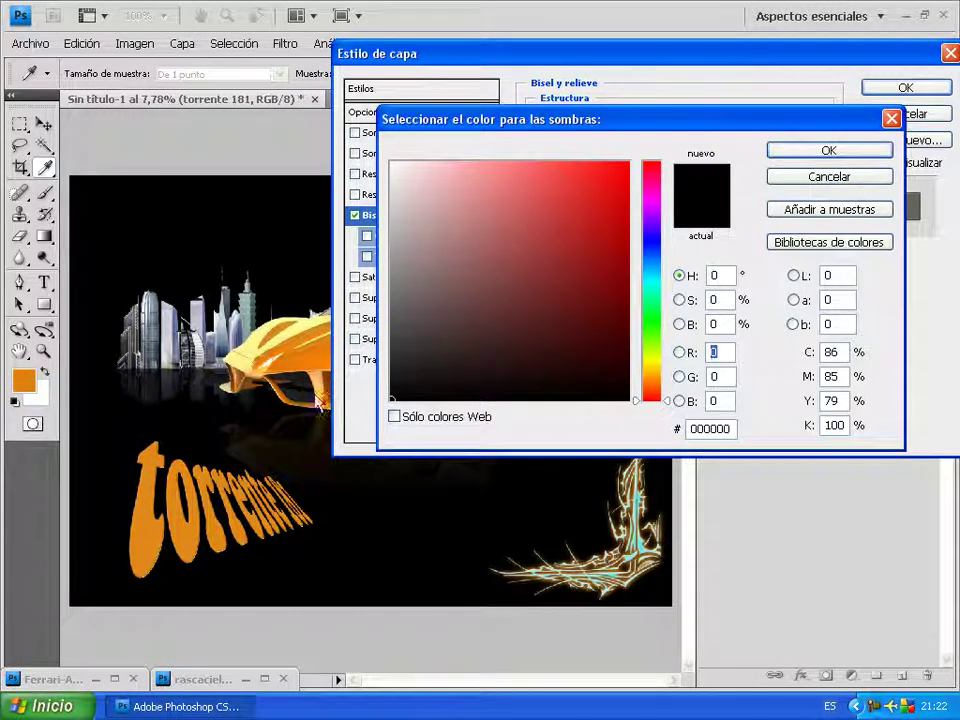
left_click(230, 292)
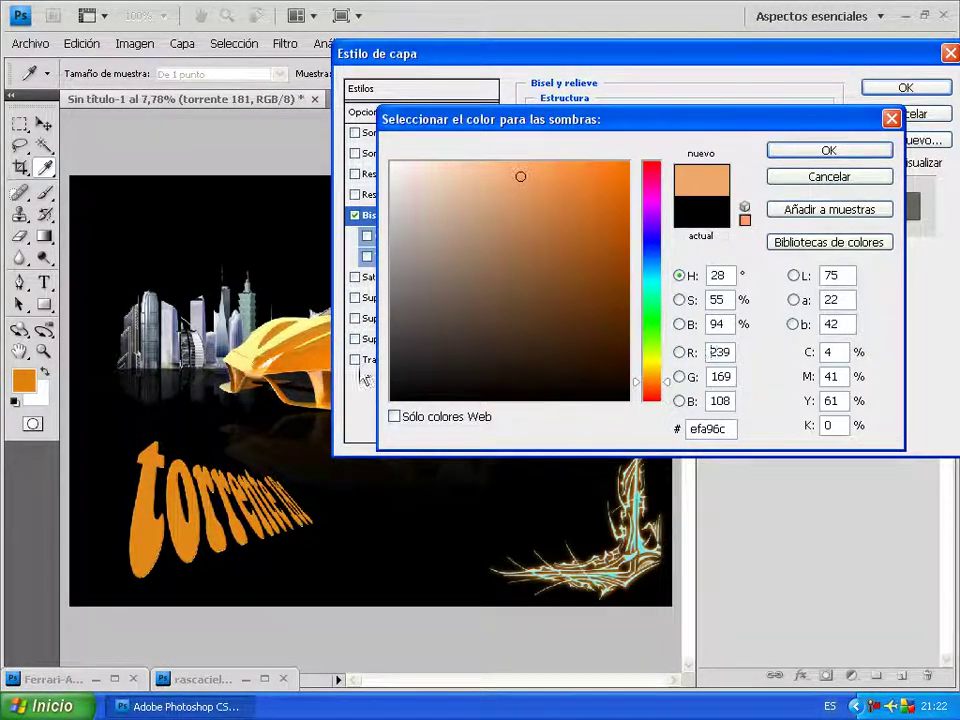
left_click(872, 152)
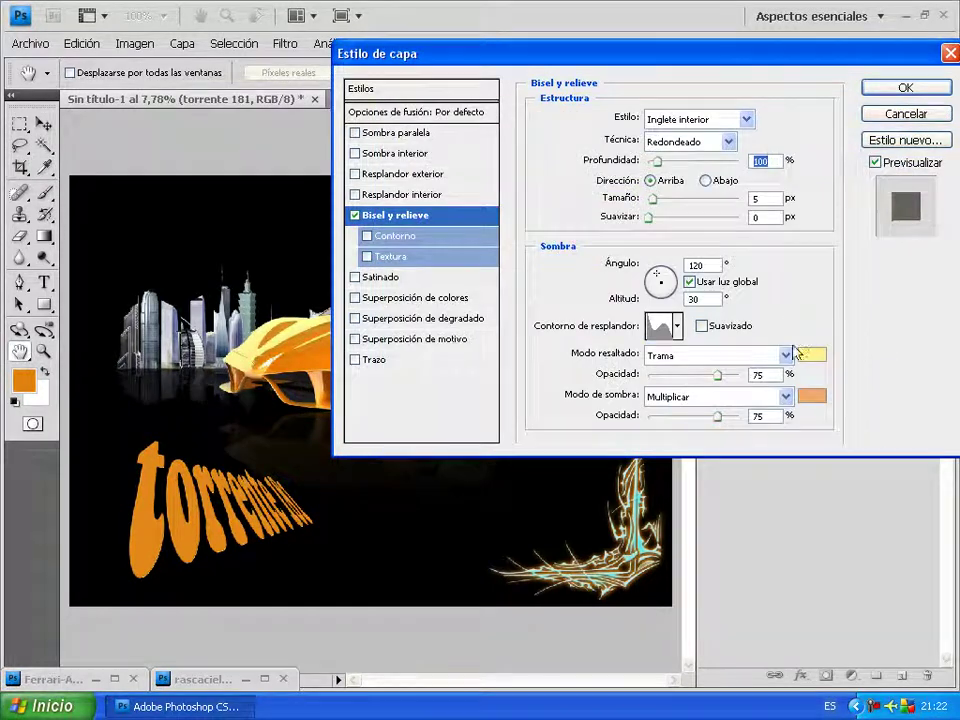
left_click_drag(720, 376, 752, 383)
left_click(758, 417)
left_click(786, 356)
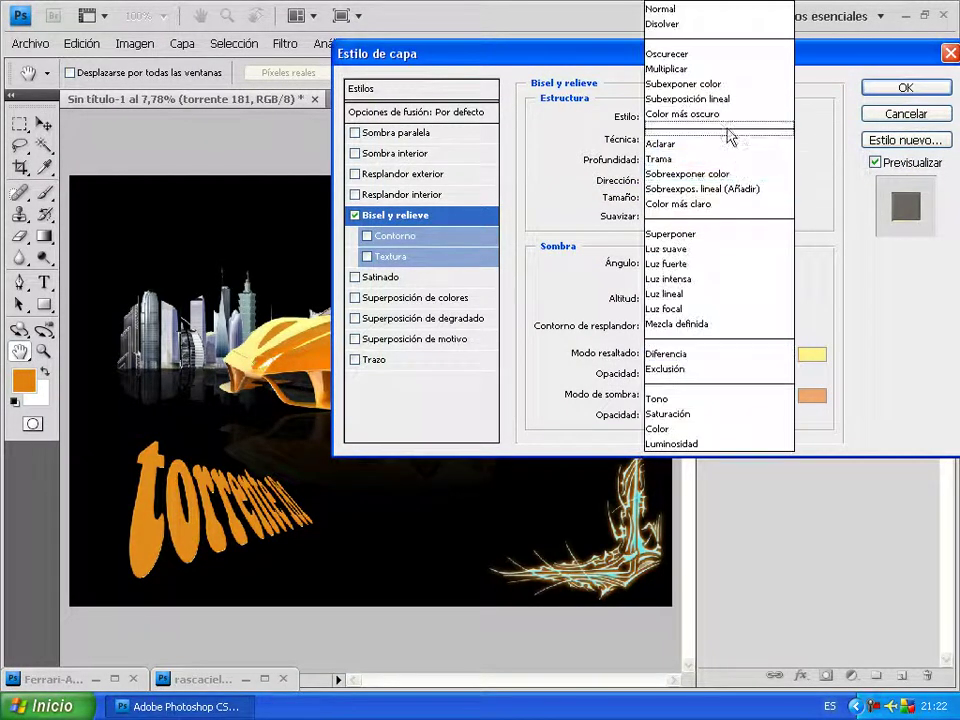
left_click(679, 68)
Give the bevel 368% depth, Down direction, slight softening and a 237 px size
left_click_drag(653, 199, 665, 200)
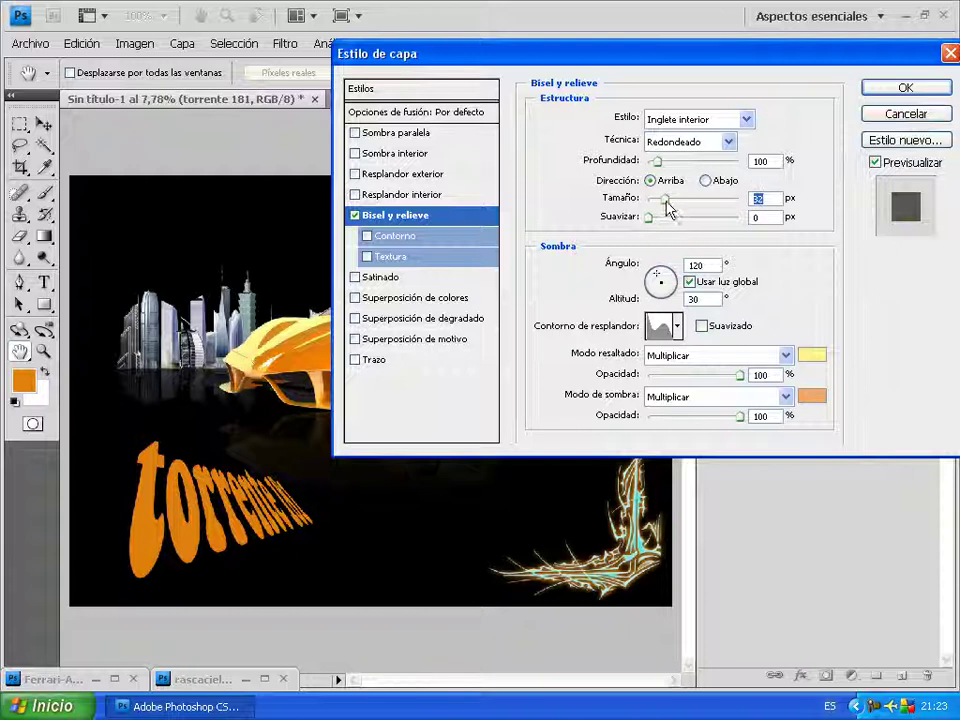
left_click_drag(659, 161, 684, 163)
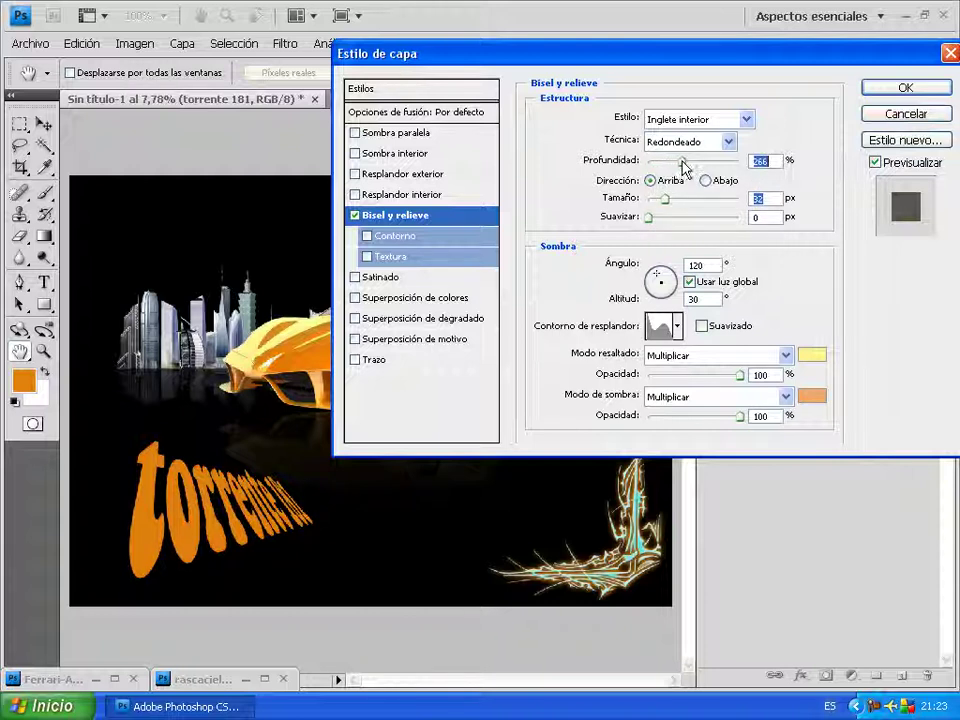
left_click(706, 181)
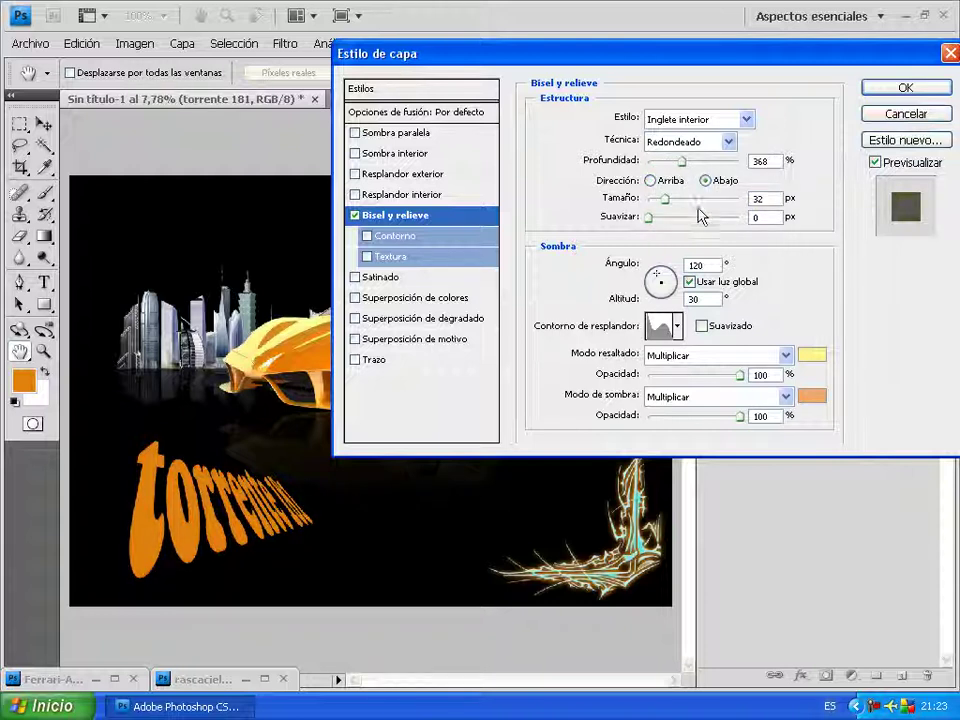
left_click_drag(648, 218, 660, 222)
left_click_drag(665, 199, 735, 202)
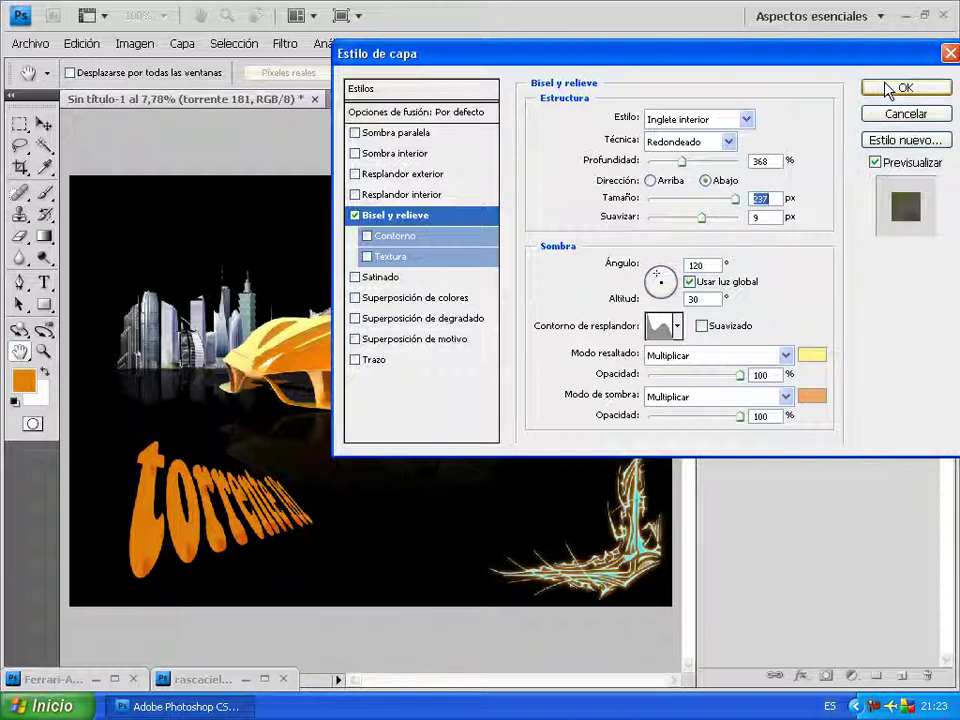
Add a yellow-orange outer glow to the text, 250 px size and 75% range
left_click(406, 178)
left_click(584, 181)
left_click(290, 345)
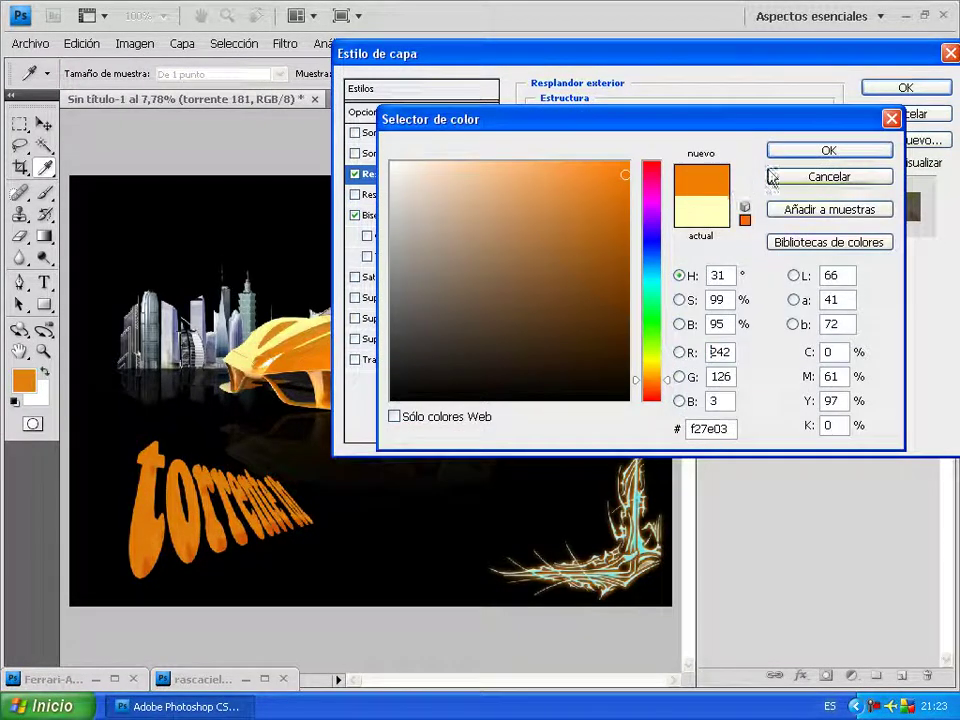
left_click(829, 150)
left_click_drag(620, 275, 697, 276)
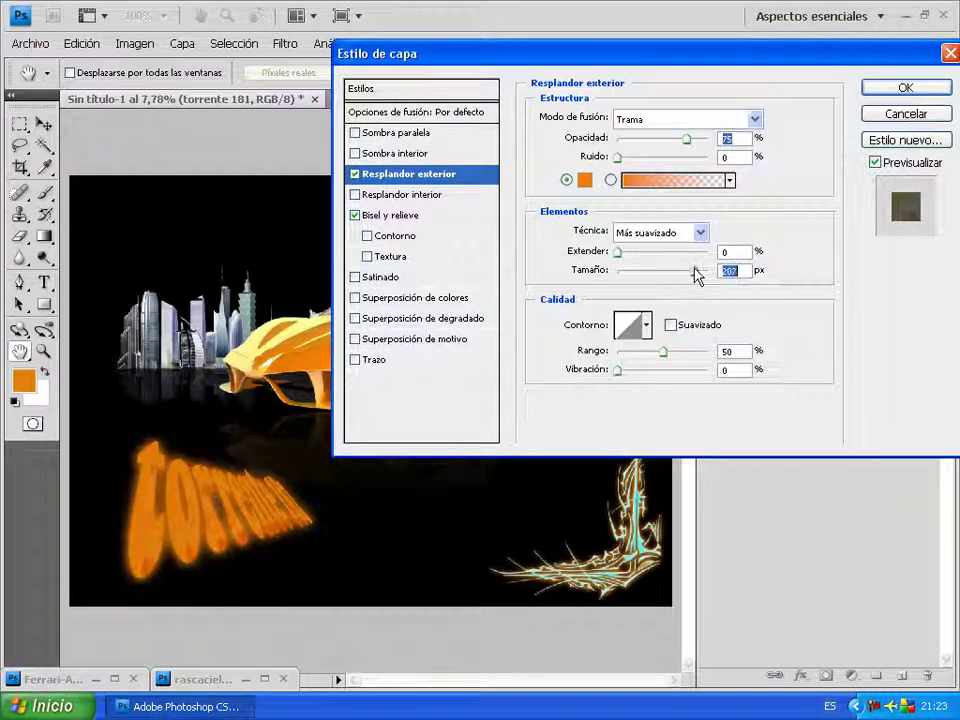
left_click(585, 181)
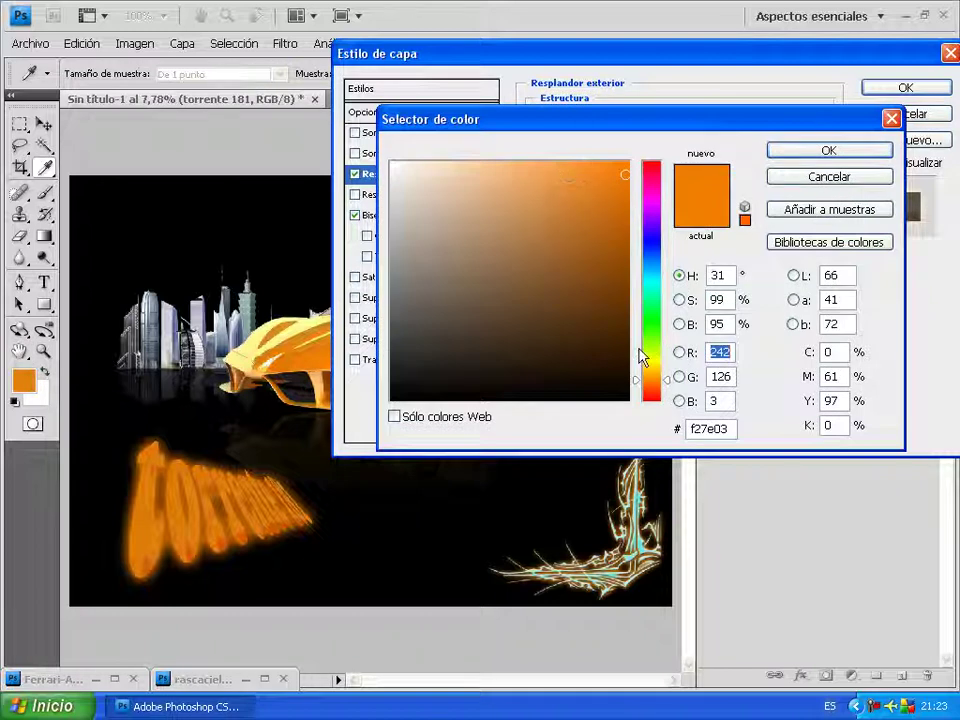
left_click_drag(652, 378, 652, 369)
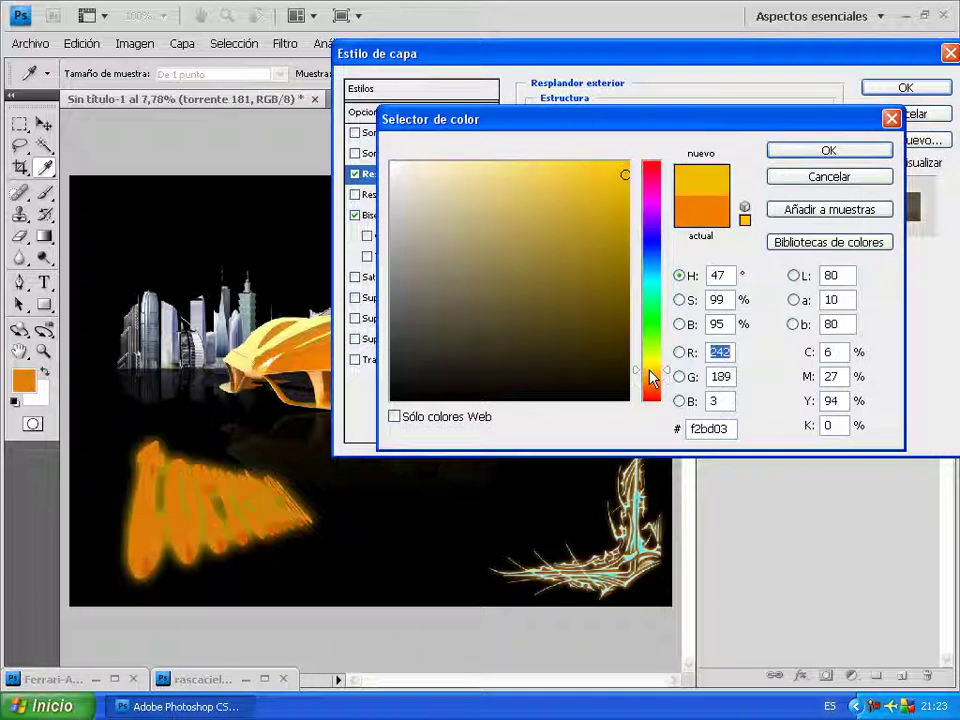
left_click(795, 152)
left_click_drag(690, 272, 727, 280)
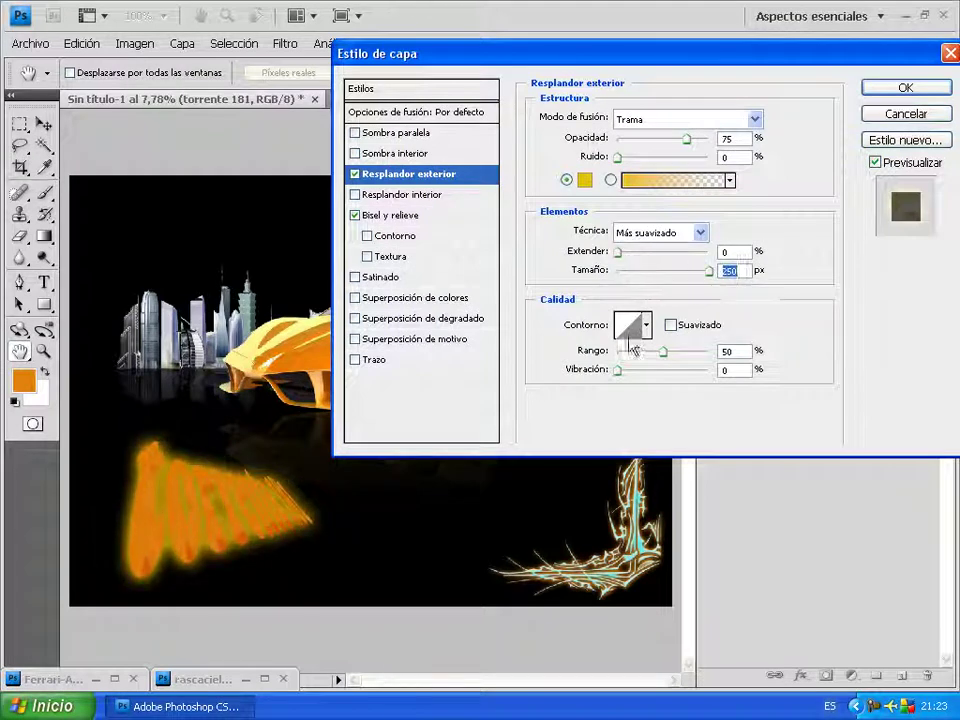
mouse_move(664, 358)
left_mouse_down()
mouse_move(654, 358)
mouse_move(688, 358)
left_mouse_up()
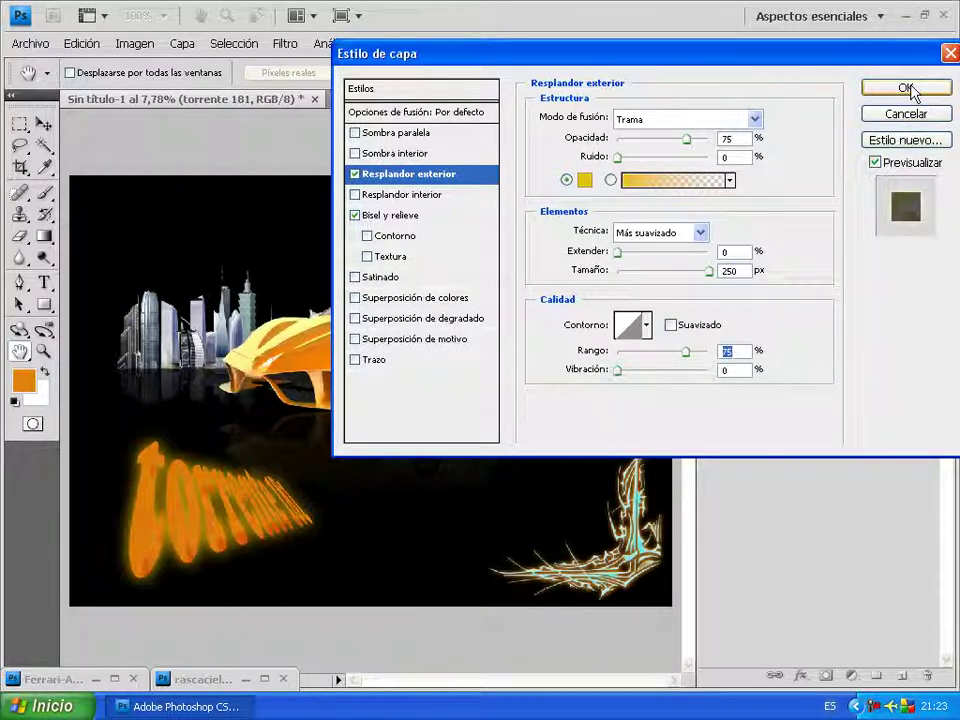
Add a large pale cyan inner glow and apply all the text's layer effects
left_click(400, 195)
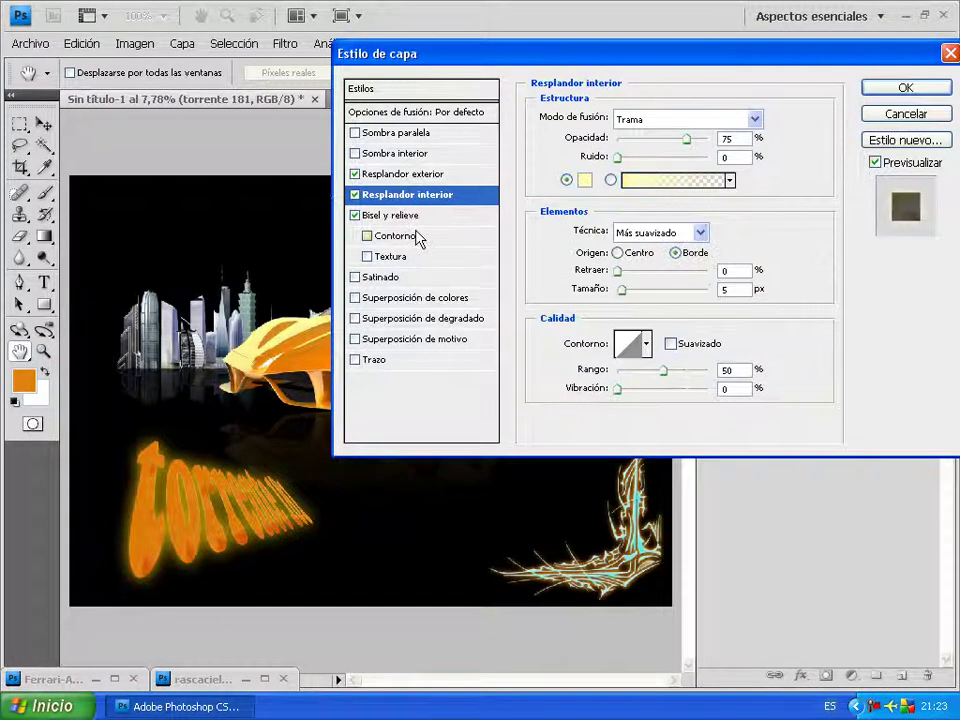
left_click_drag(622, 290, 681, 292)
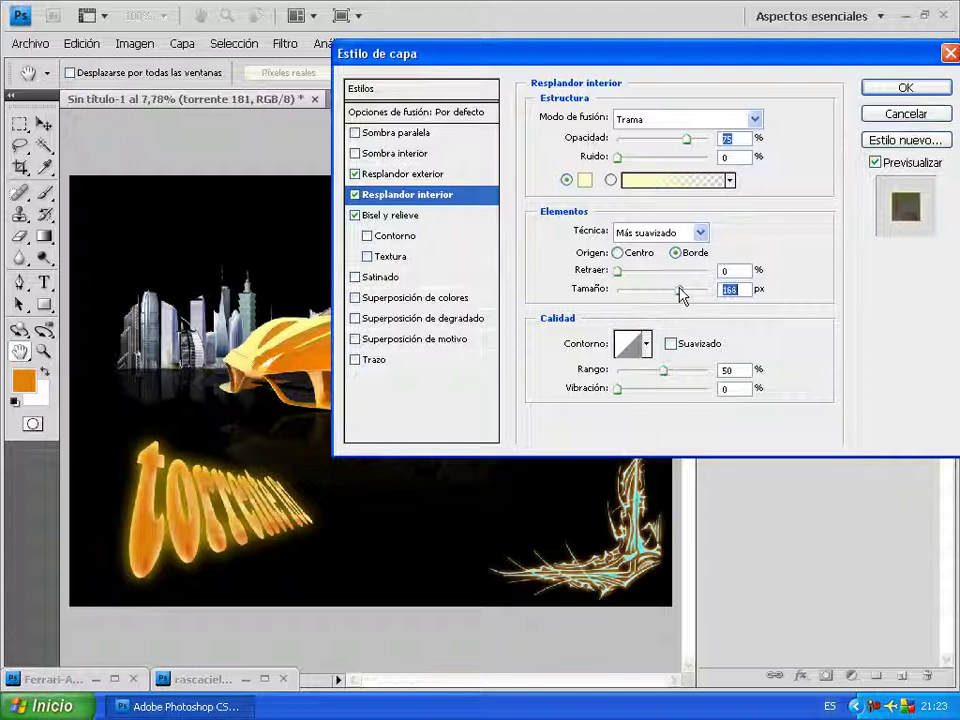
left_click(584, 180)
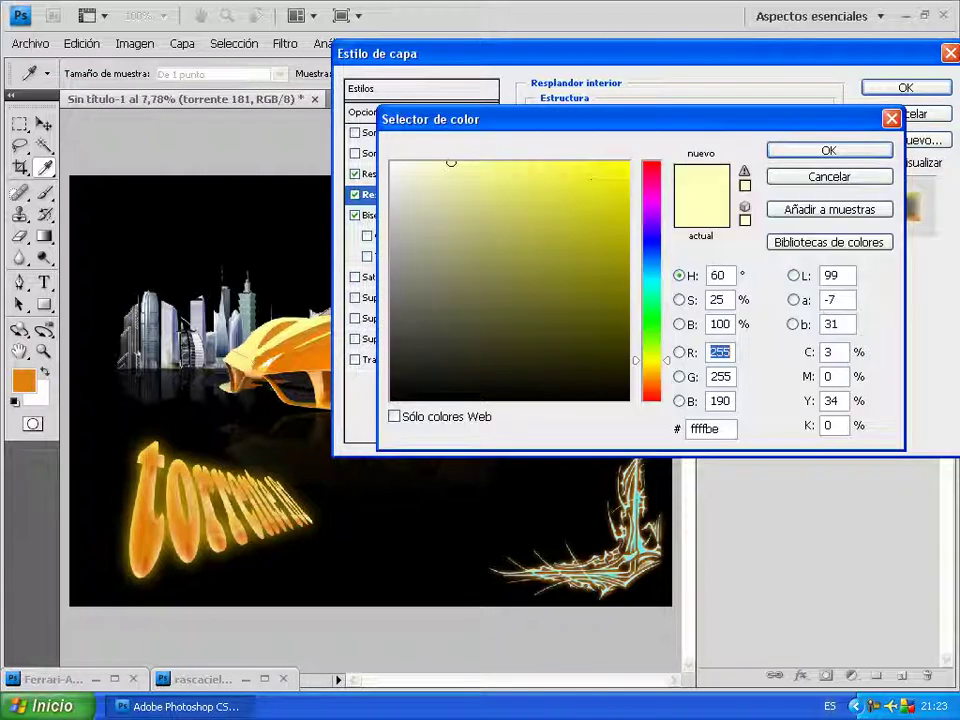
left_click(647, 287)
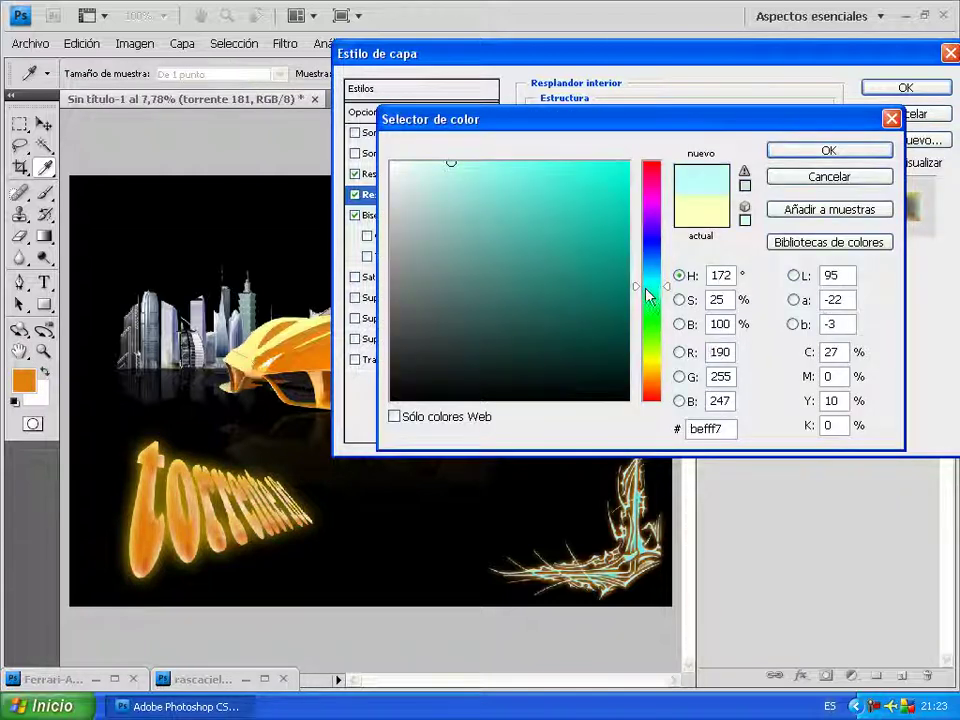
left_click(455, 173)
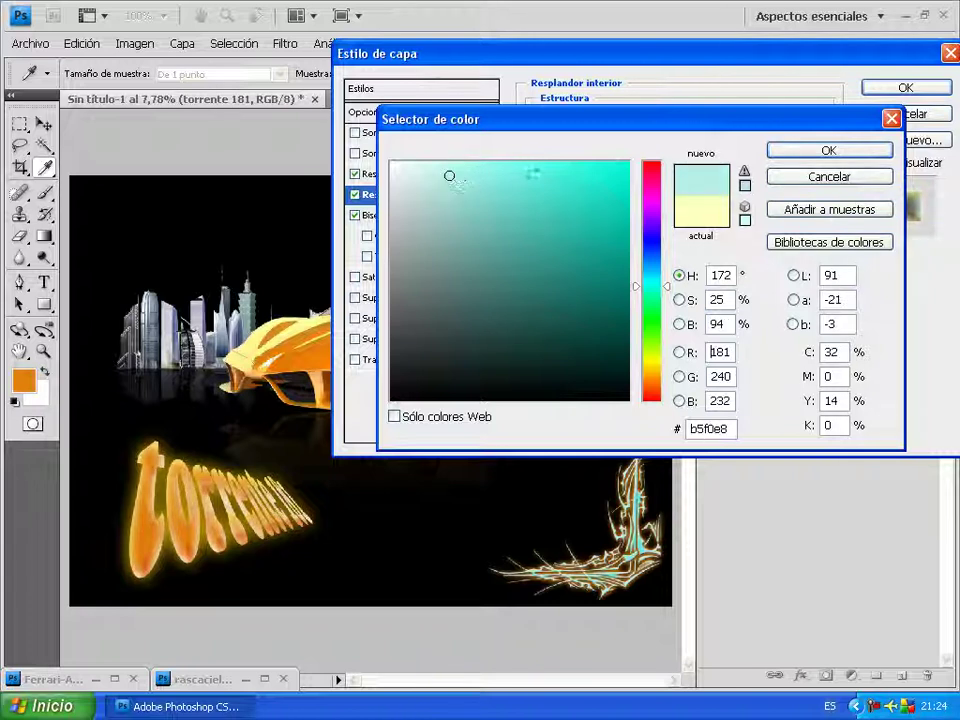
left_click(800, 150)
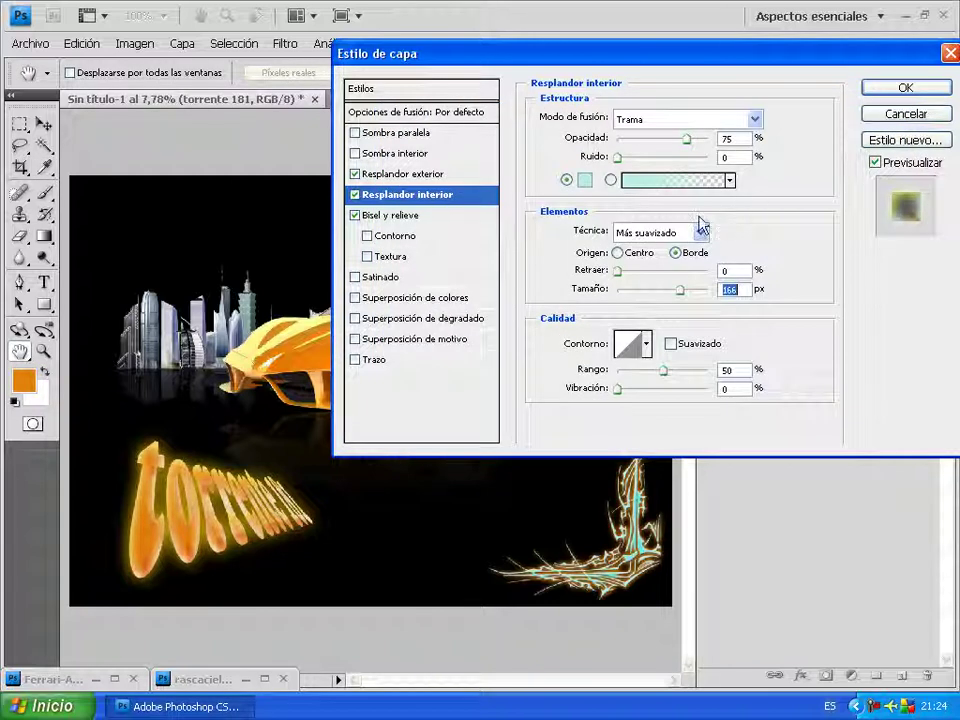
mouse_move(682, 297)
left_mouse_down()
mouse_move(708, 295)
mouse_move(654, 293)
mouse_move(686, 292)
left_mouse_up()
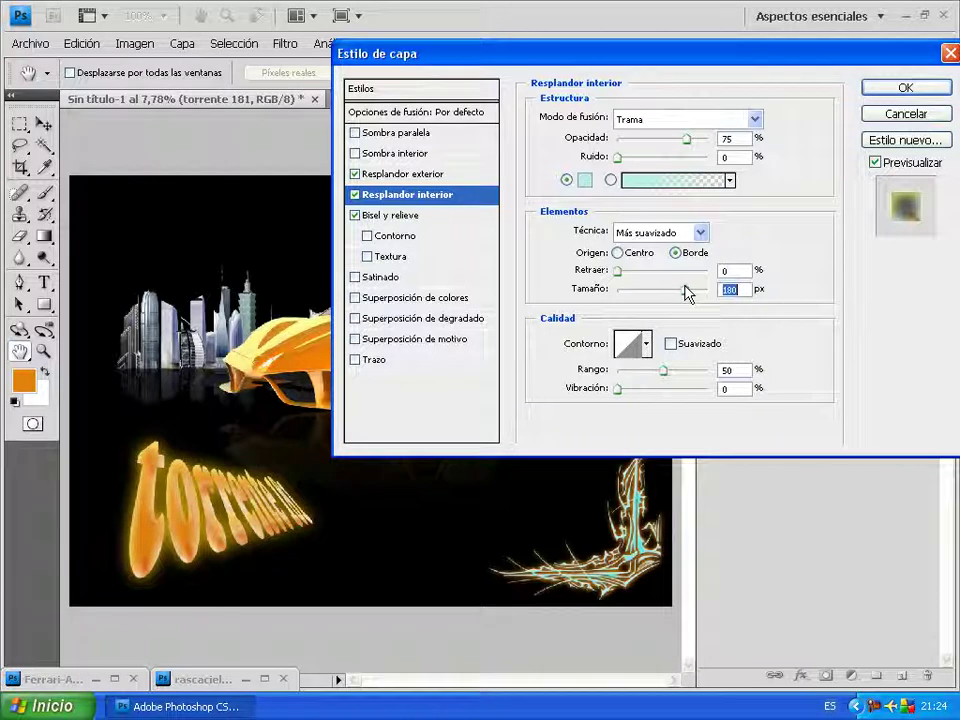
left_click(905, 88)
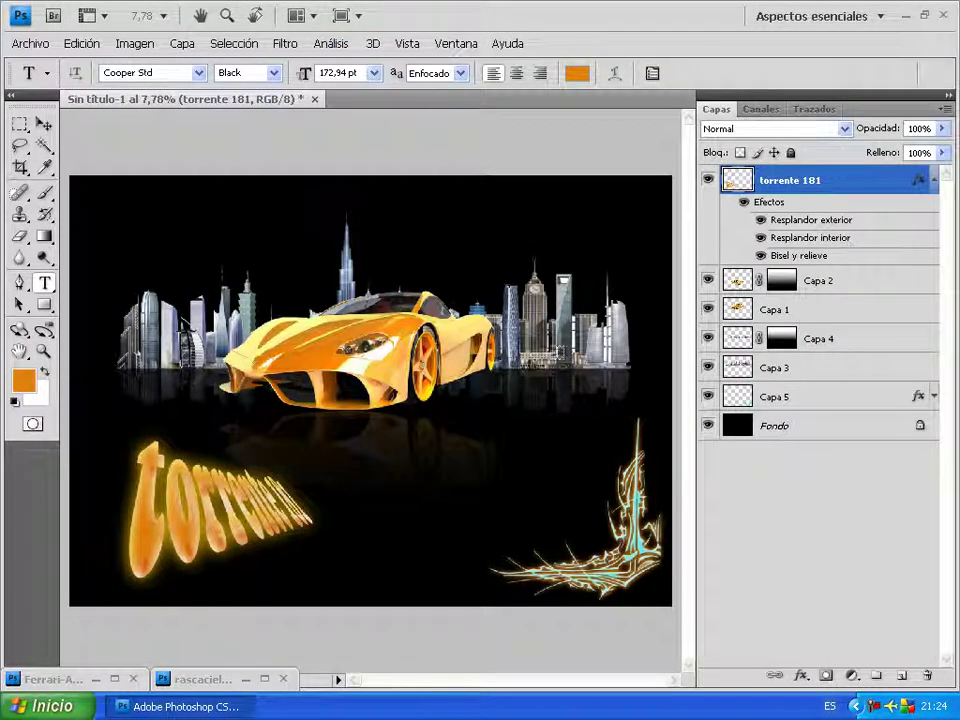
Flatten the image into the single Fondo layer and maximize the floated document window
left_click(44, 126)
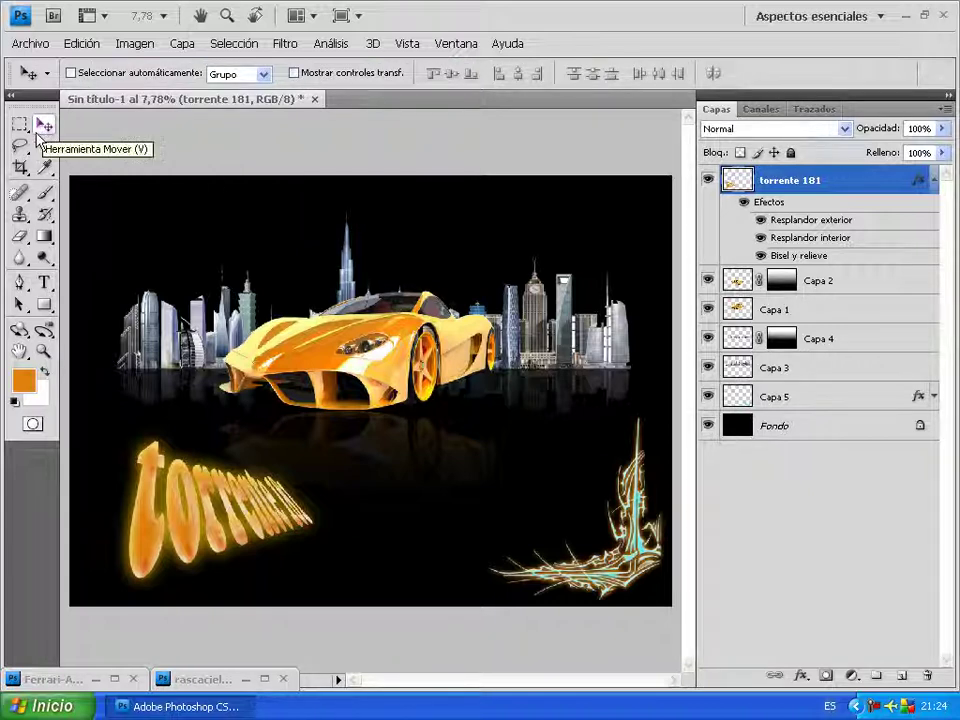
left_click(181, 43)
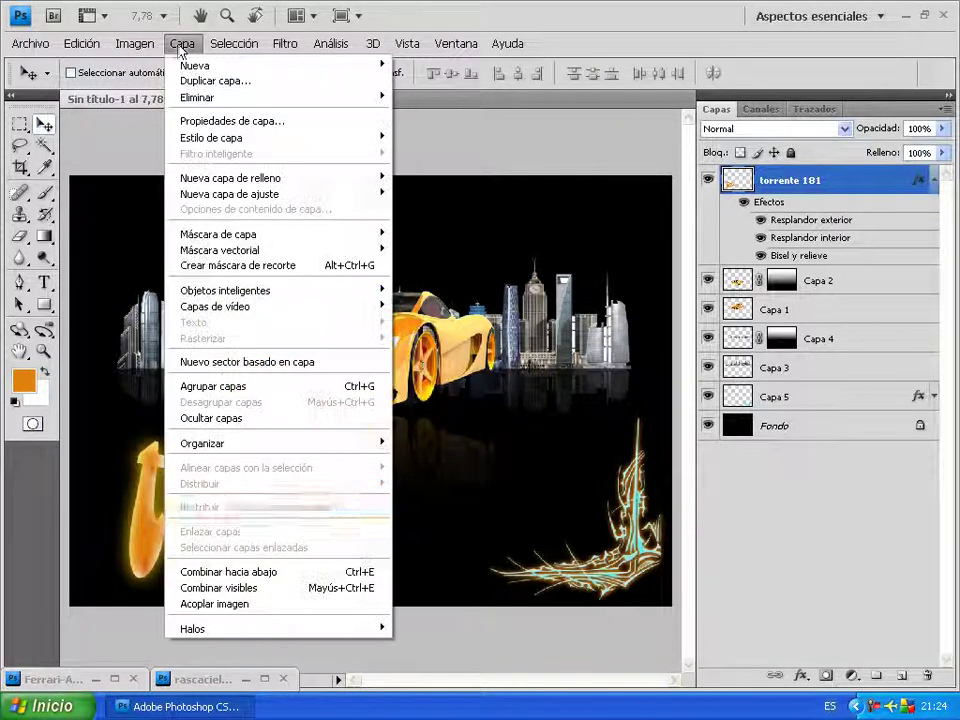
left_click(194, 607)
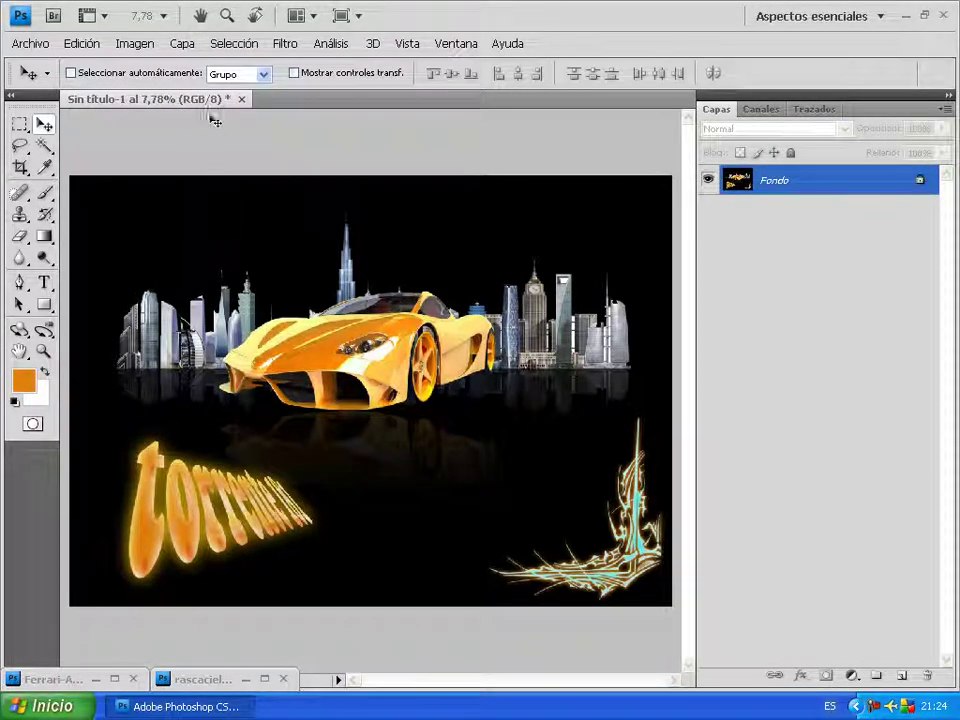
left_click_drag(228, 112, 467, 140)
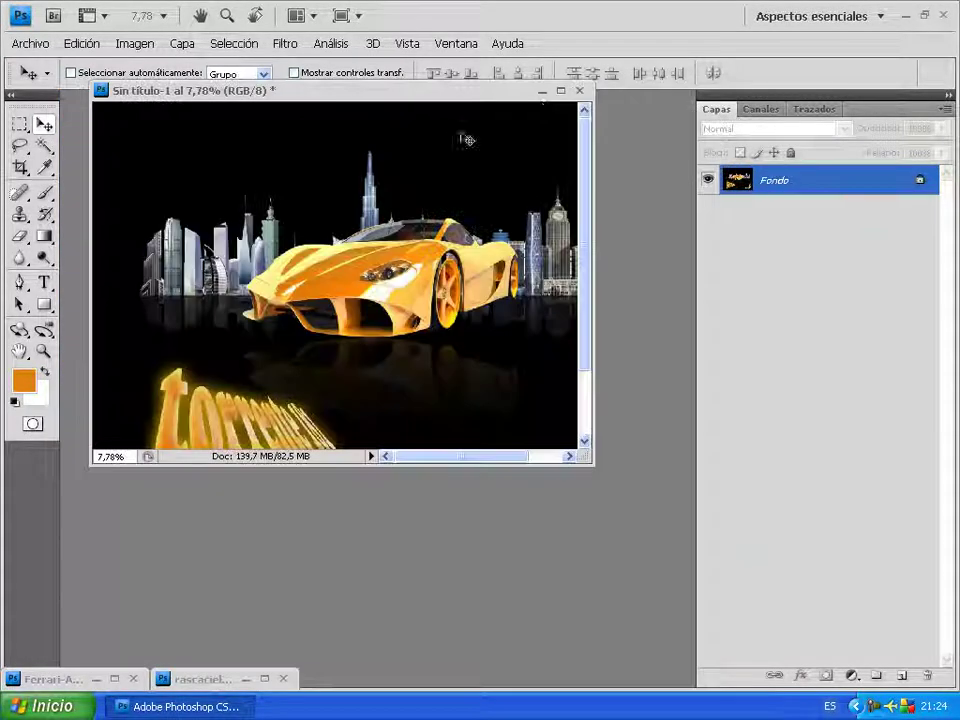
left_click(561, 90)
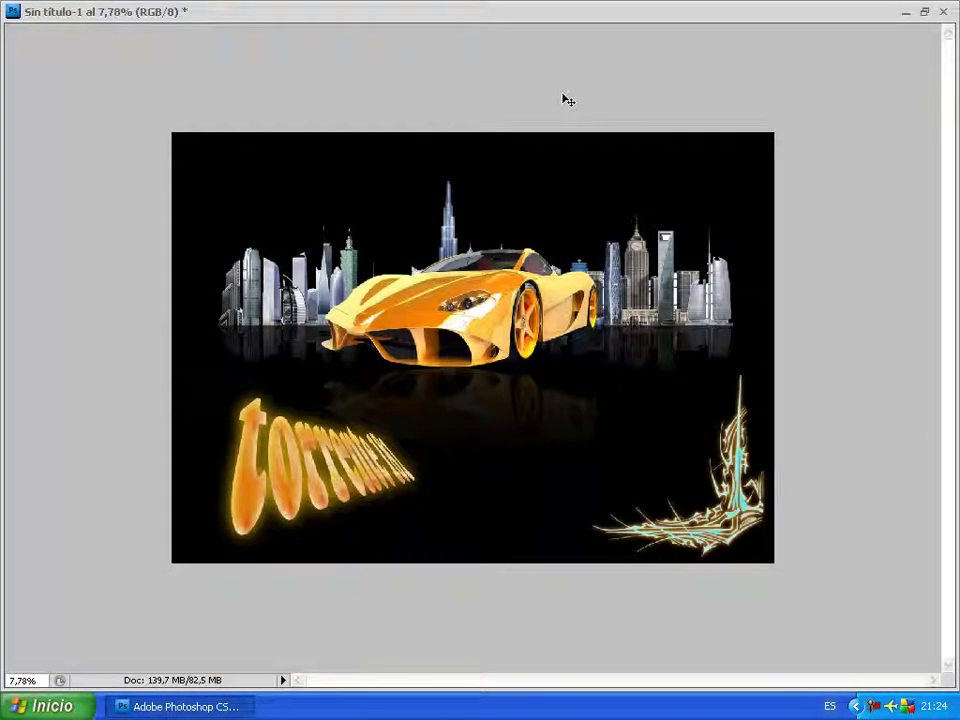